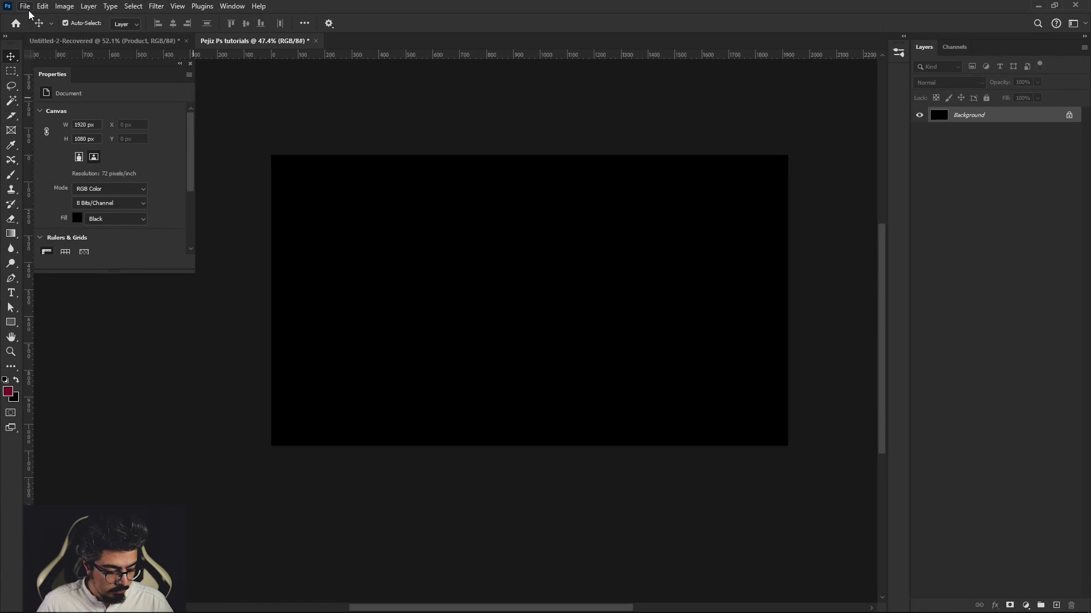
Step: Create a new 1920×1080 document from the Custom preset
left_click(25, 6)
left_click(33, 15)
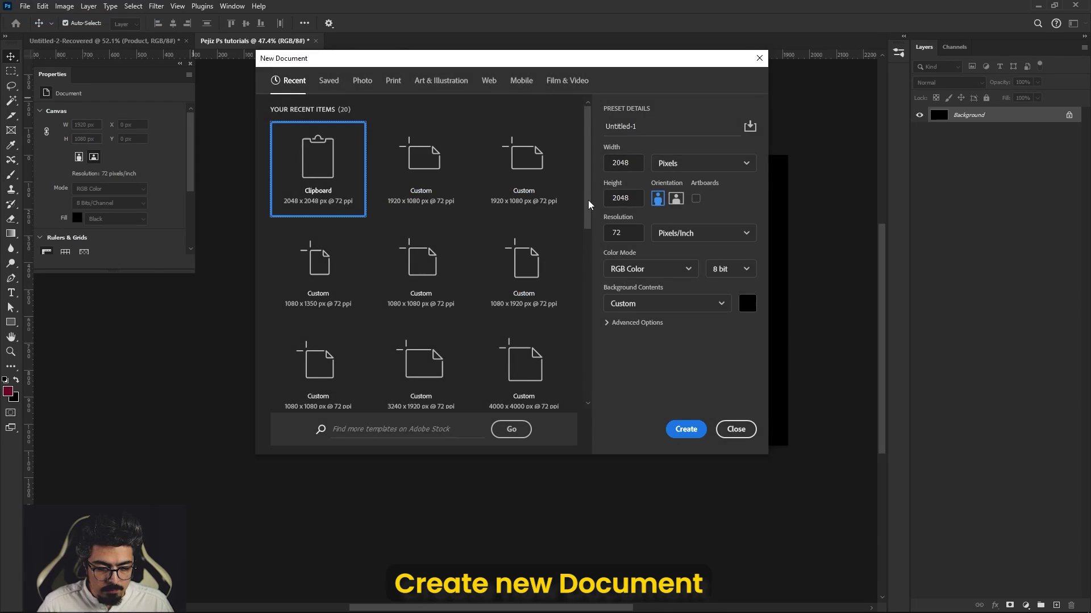
left_click(524, 180)
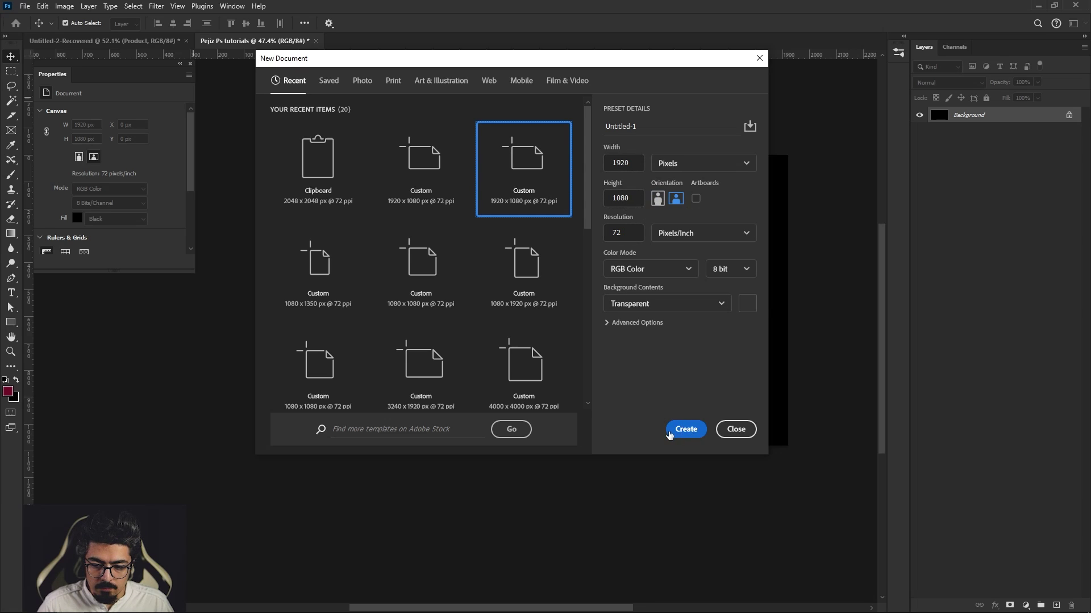
left_click(669, 435)
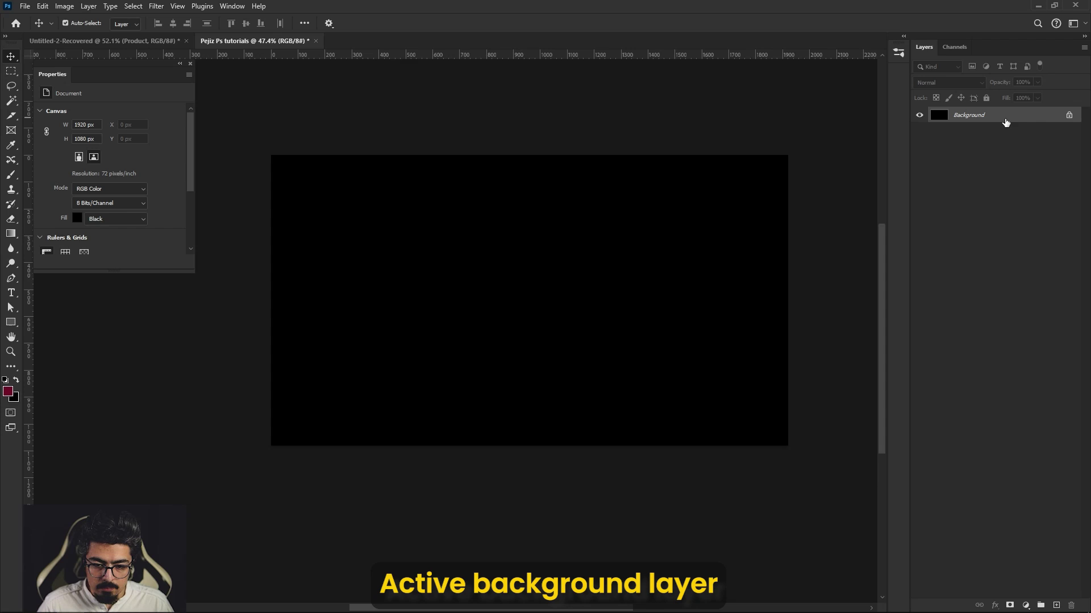
Step: Set the foreground colour to very dark maroon #190308 by lowering brightness to 10
left_click(8, 392)
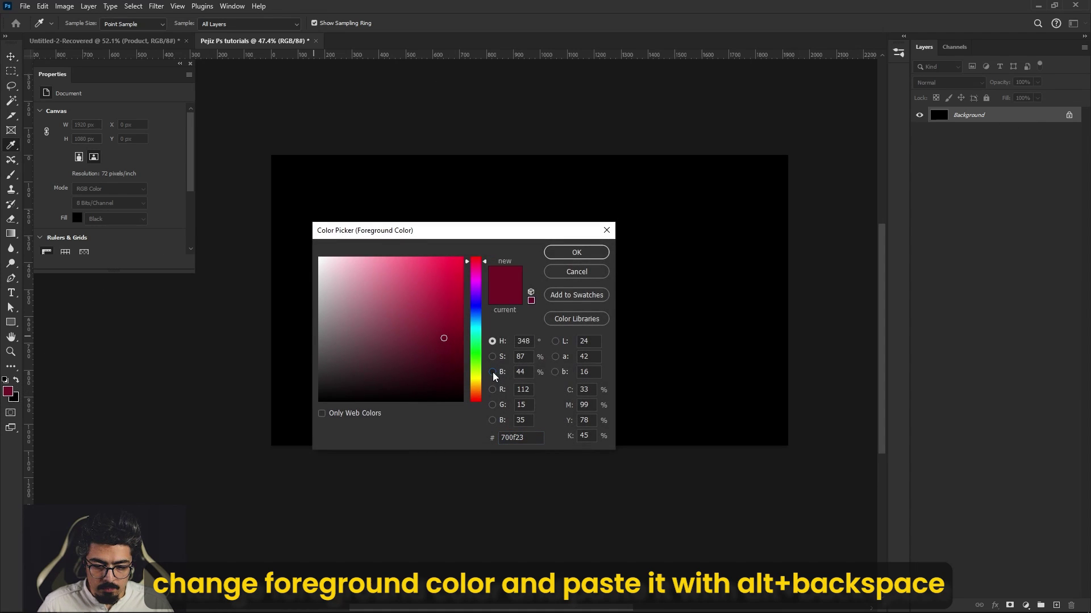
left_click(492, 372)
left_click_drag(470, 337, 476, 387)
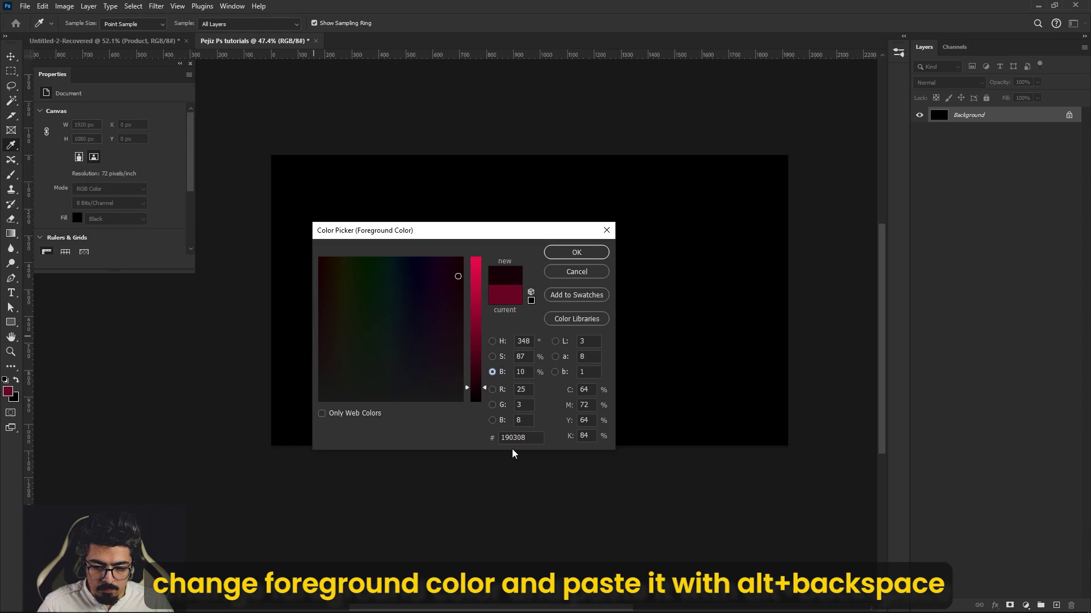
left_click(586, 253)
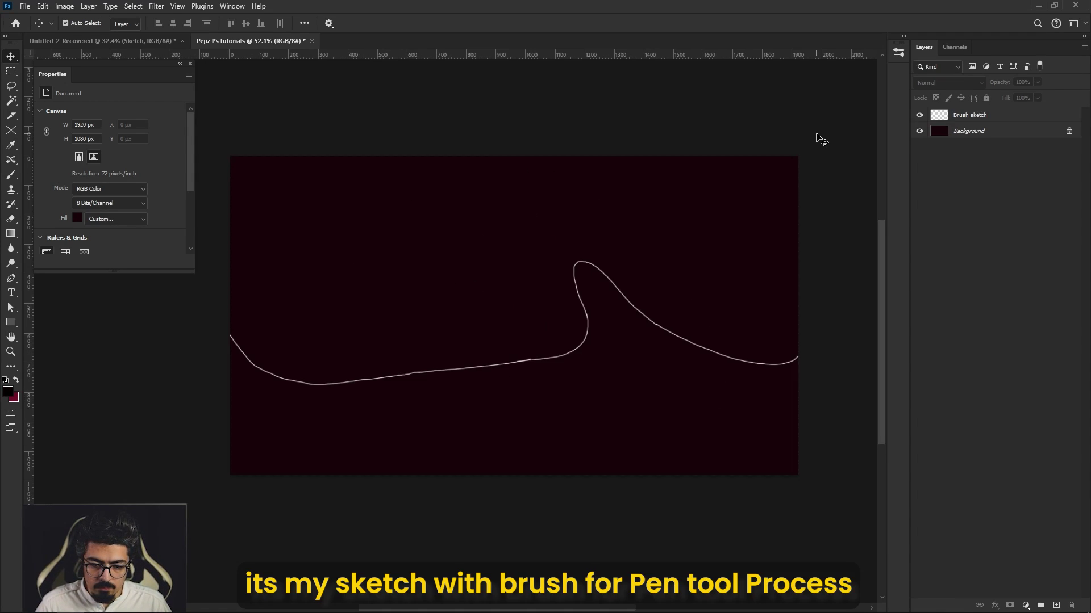
Step: Select the Brush sketch layer, check its visibility, and switch to the standard Pen Tool
left_click(980, 121)
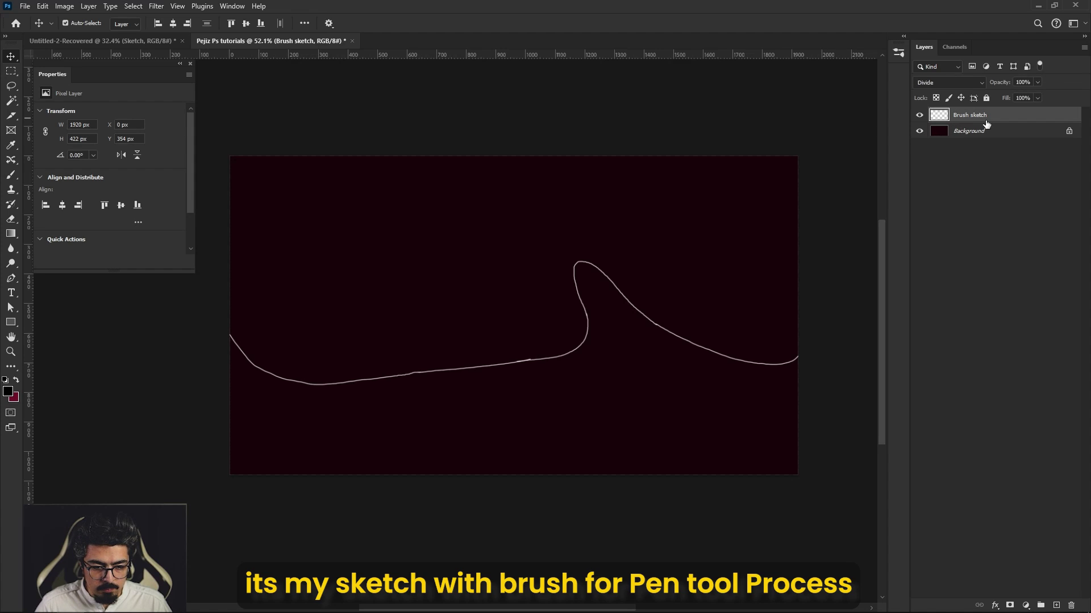
left_click(919, 116)
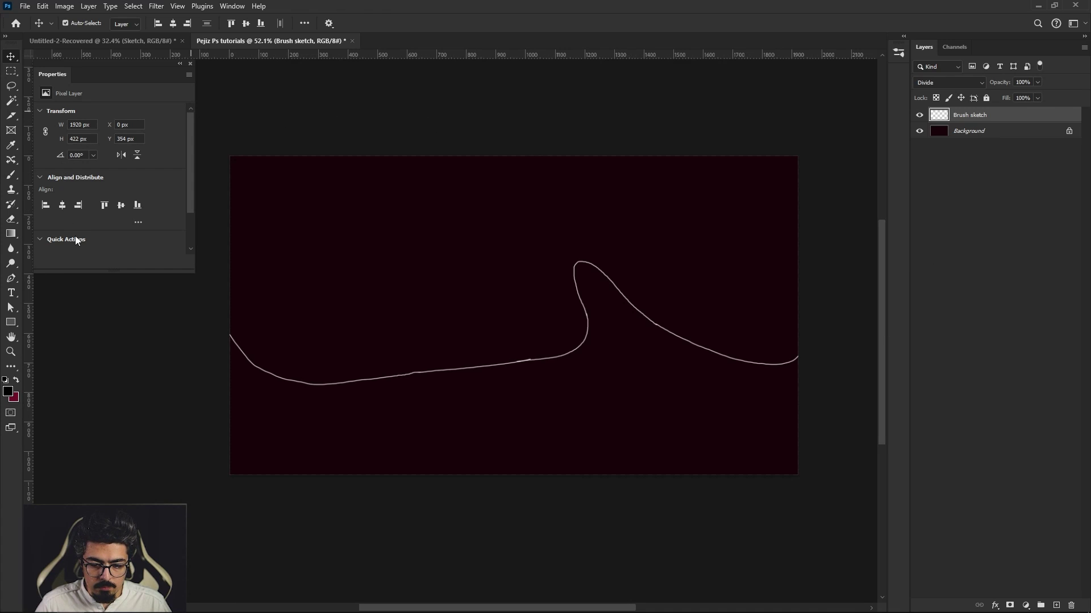
key("p")
right_click(11, 278)
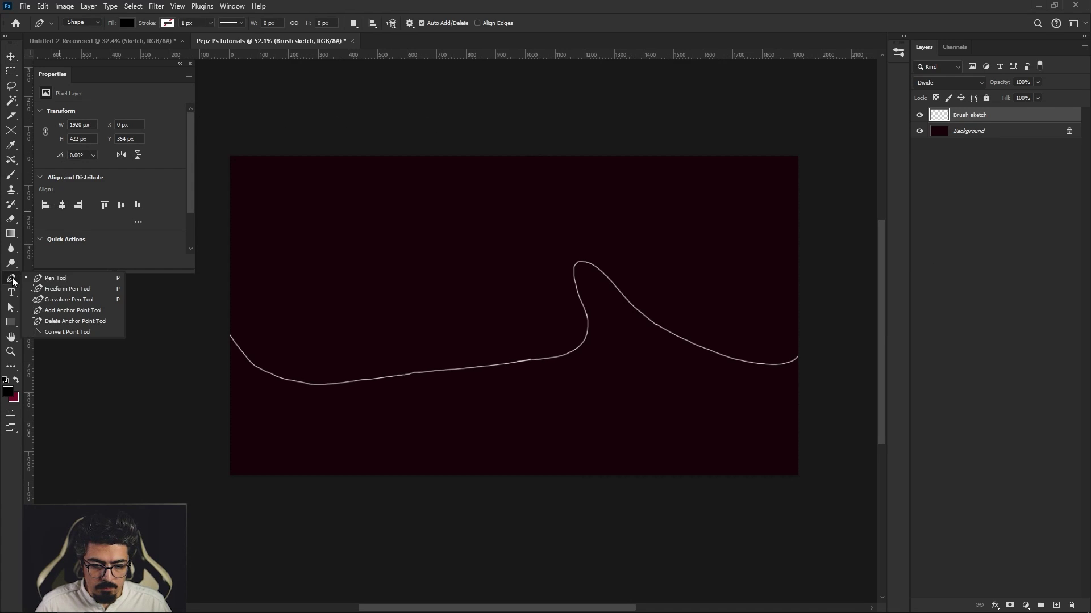
left_click(83, 280)
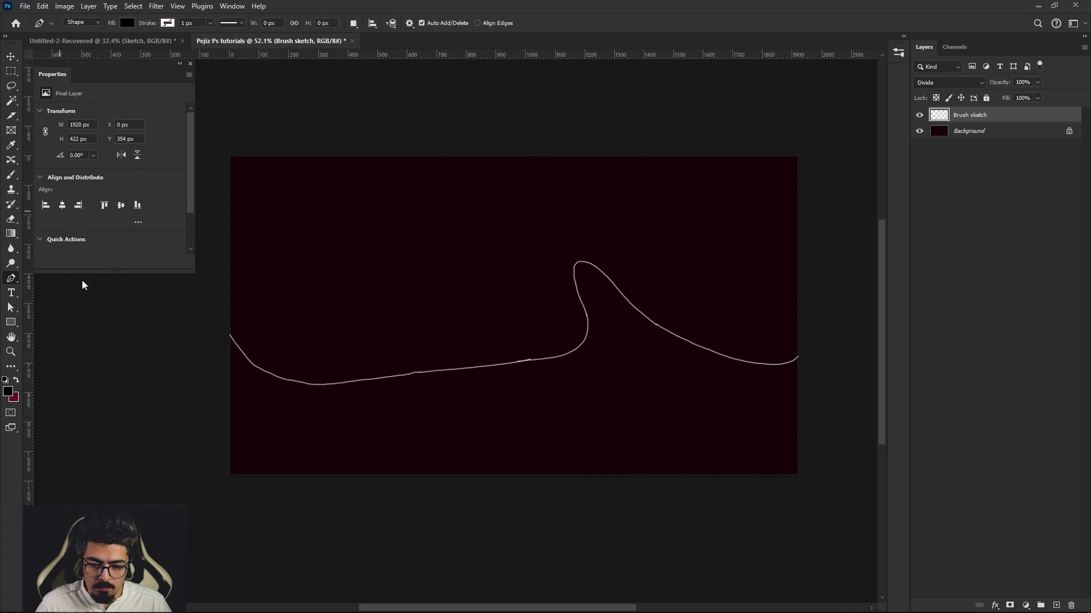
Step: Set the pen shape fill to dark crimson #700f23, leaving the stroke unchanged
left_click(127, 23)
left_click(197, 44)
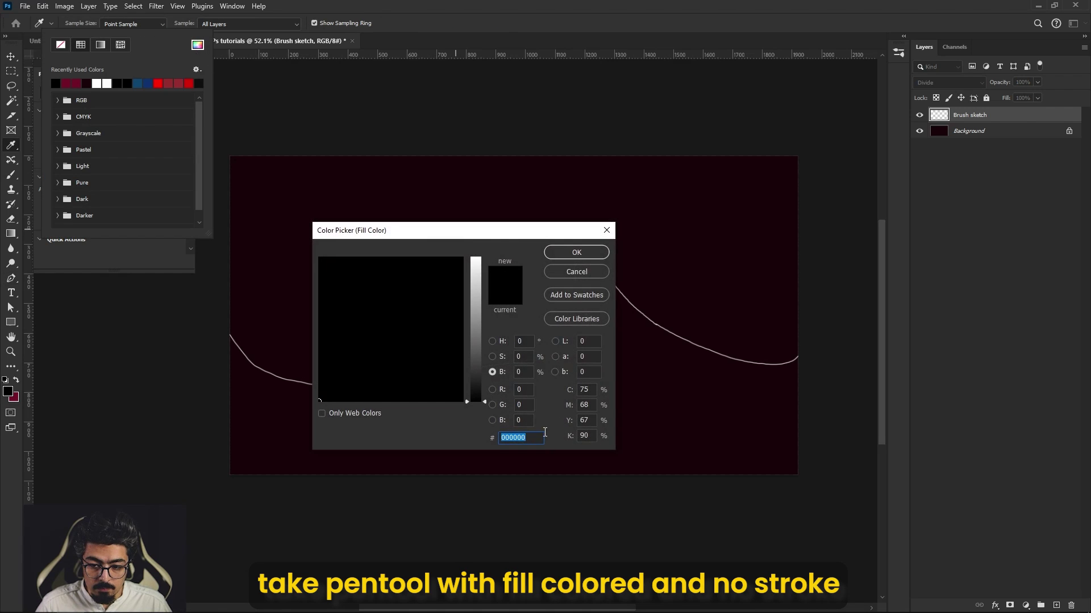
type("700f23")
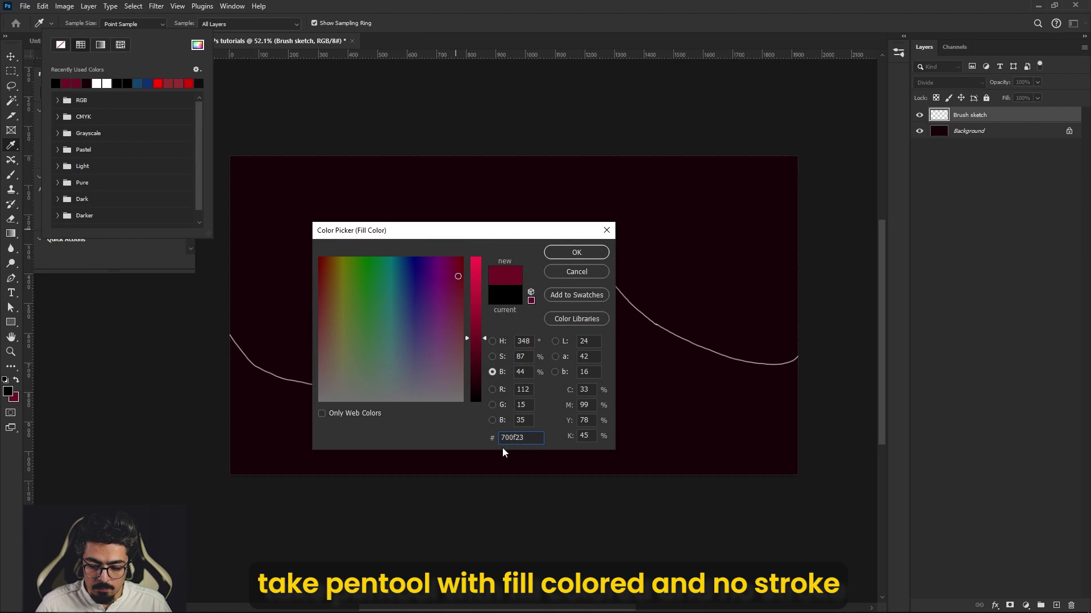
left_click(579, 252)
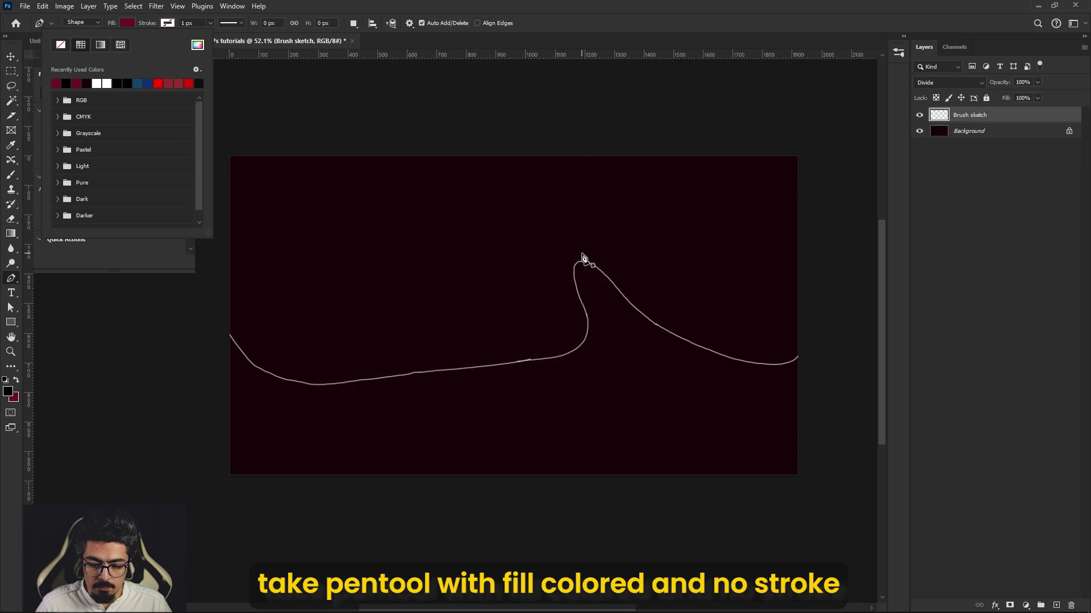
left_click(168, 23)
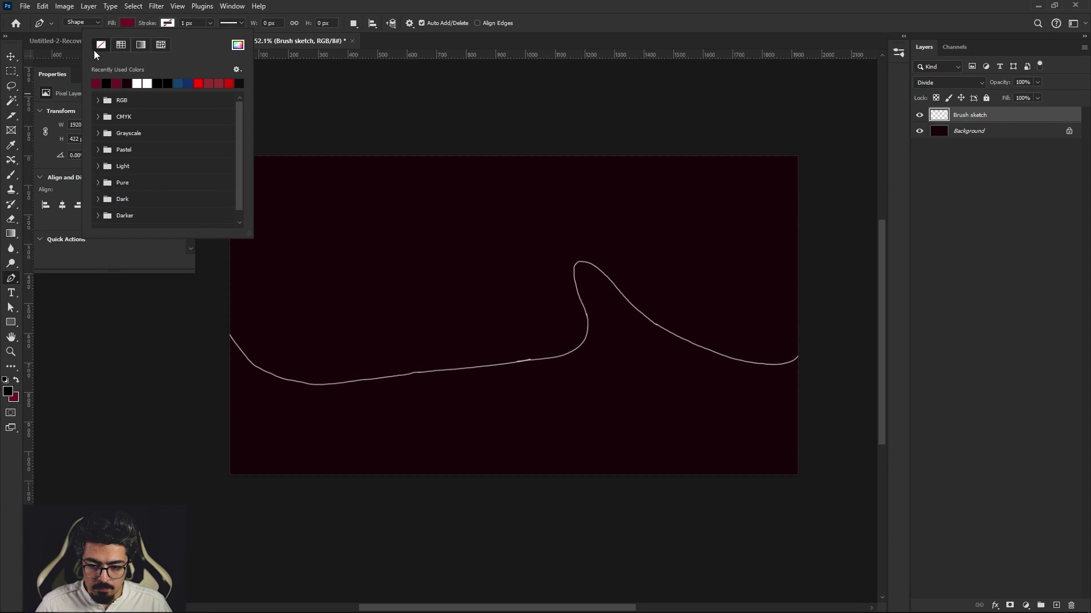
left_click(284, 6)
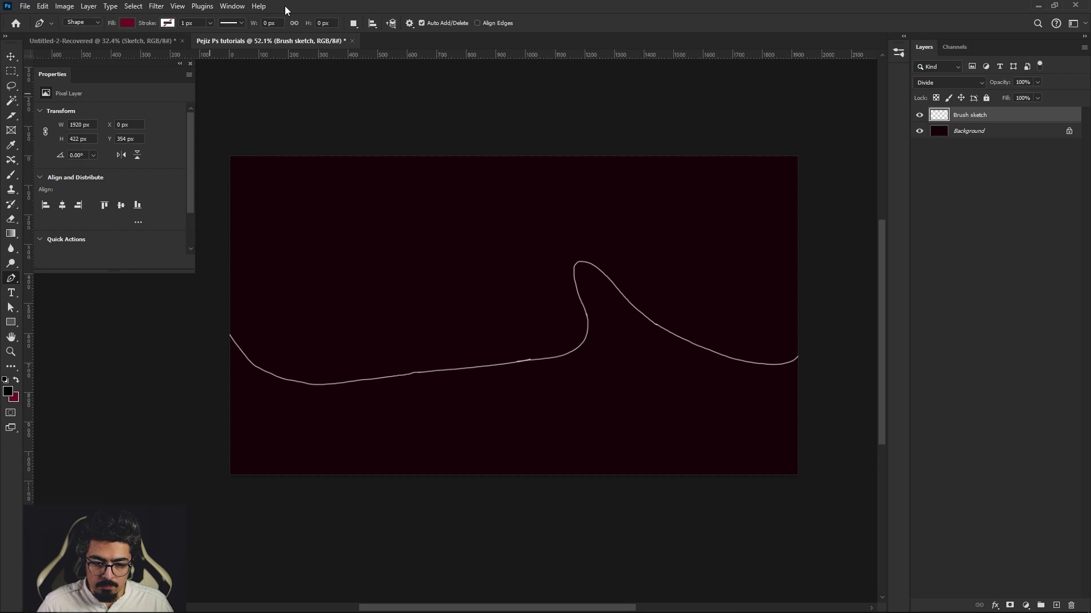
Step: Trace the wave sketch with curved points from its right end over the crest to the left end
scroll(744, 353, "right", 1)
scroll(710, 363, "down", 1)
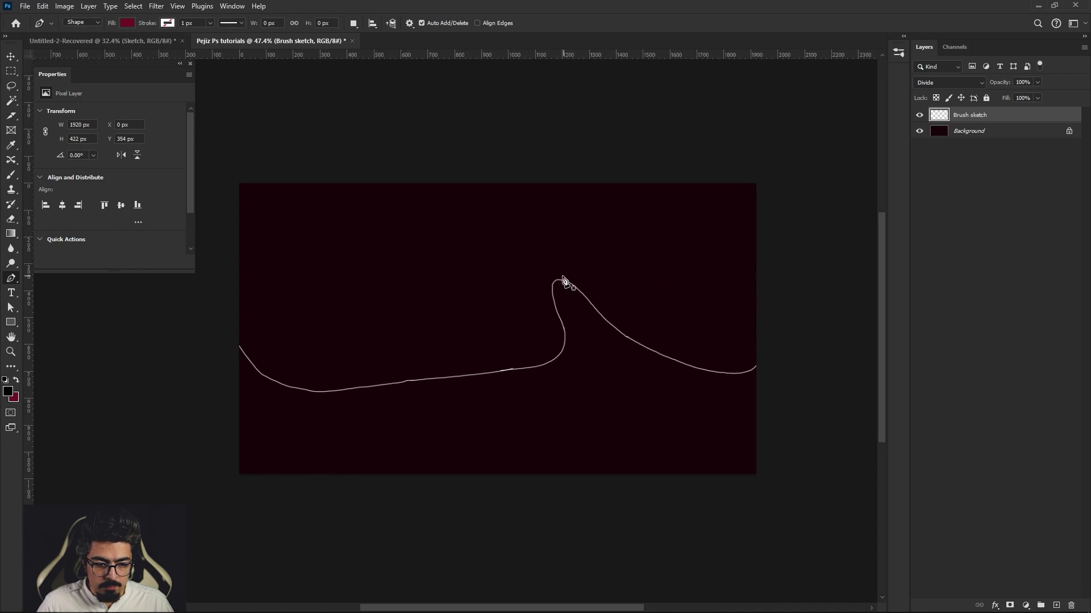
left_click_drag(659, 382, 679, 322)
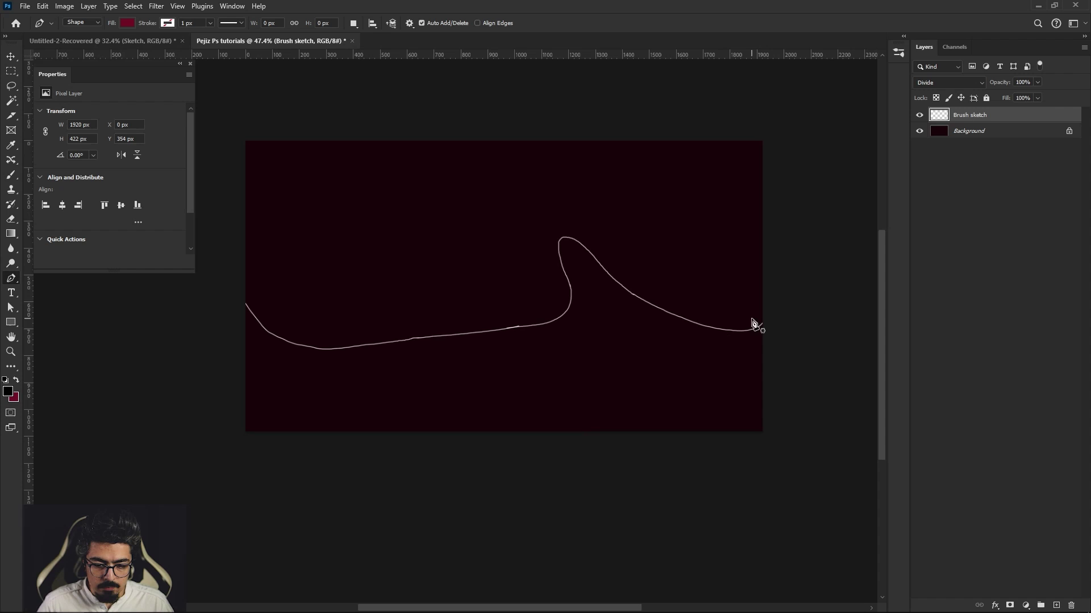
left_click(793, 294)
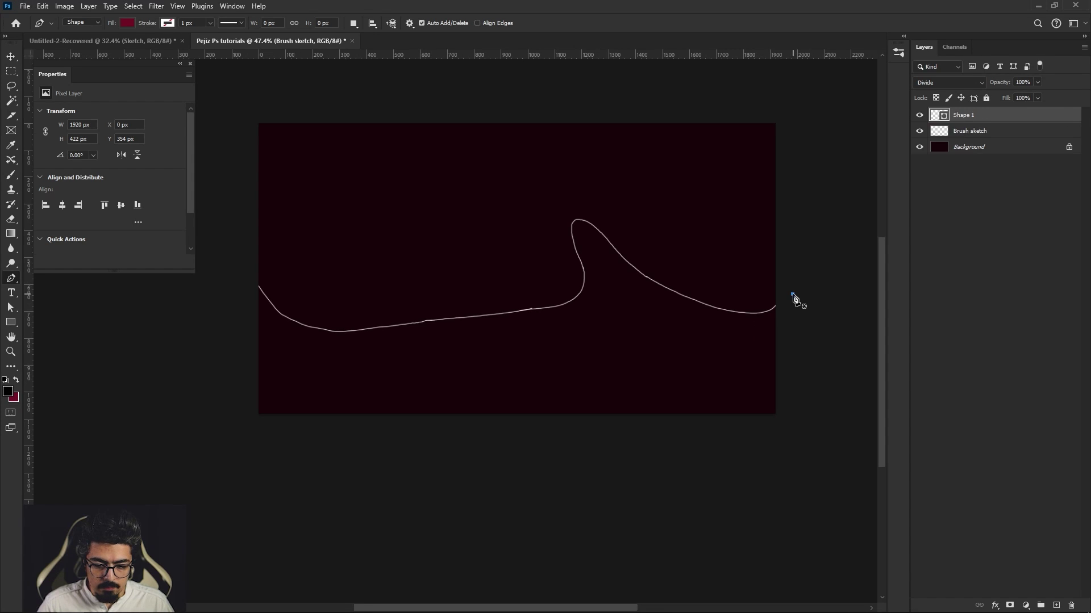
left_click_drag(648, 277, 624, 263)
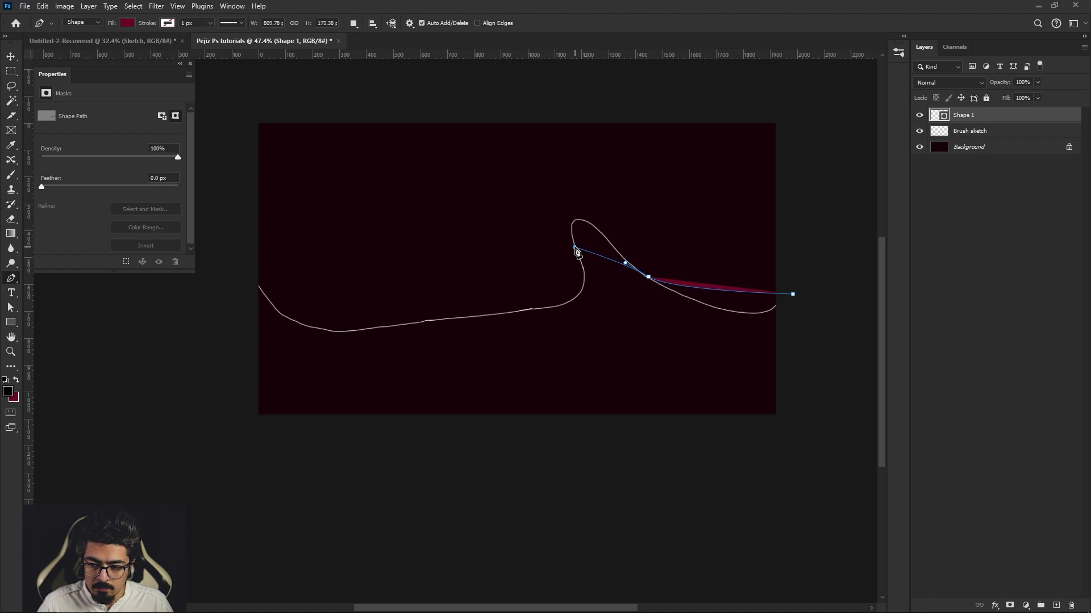
left_click_drag(575, 247, 591, 317)
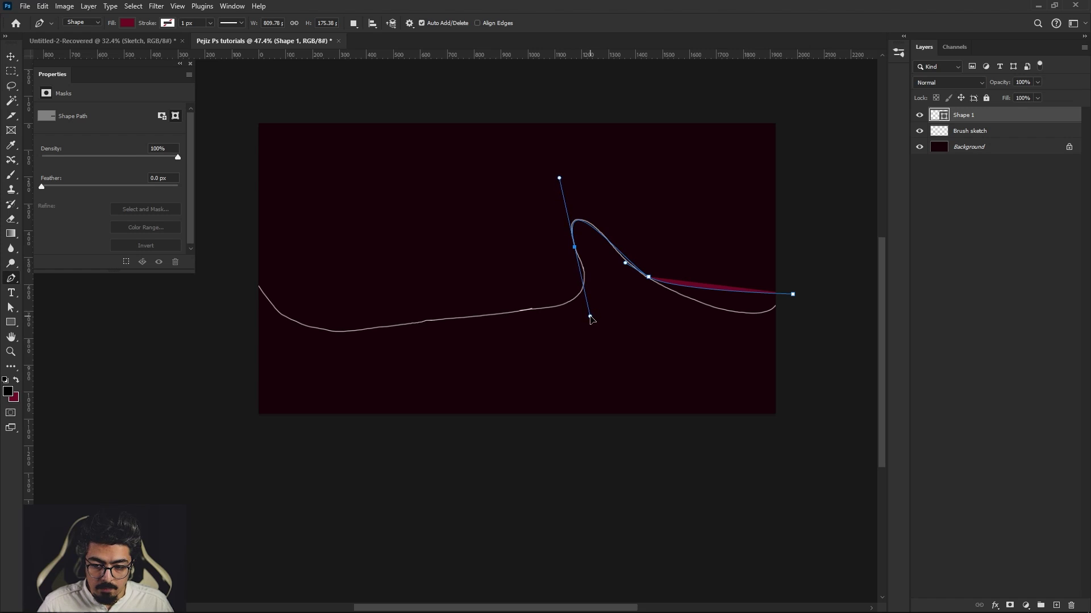
left_click(520, 312)
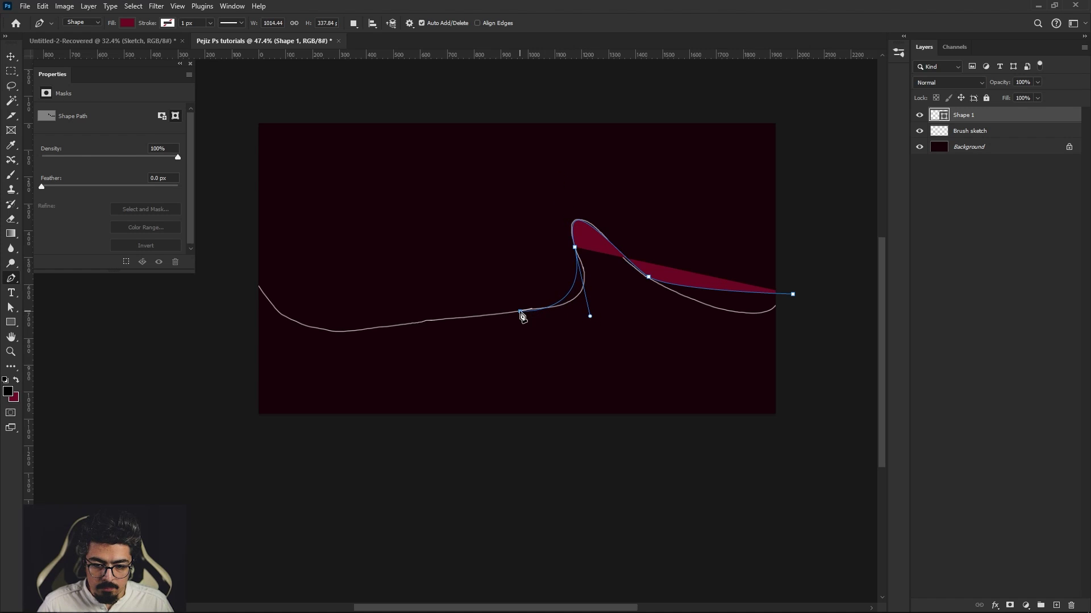
left_click_drag(523, 317, 475, 322)
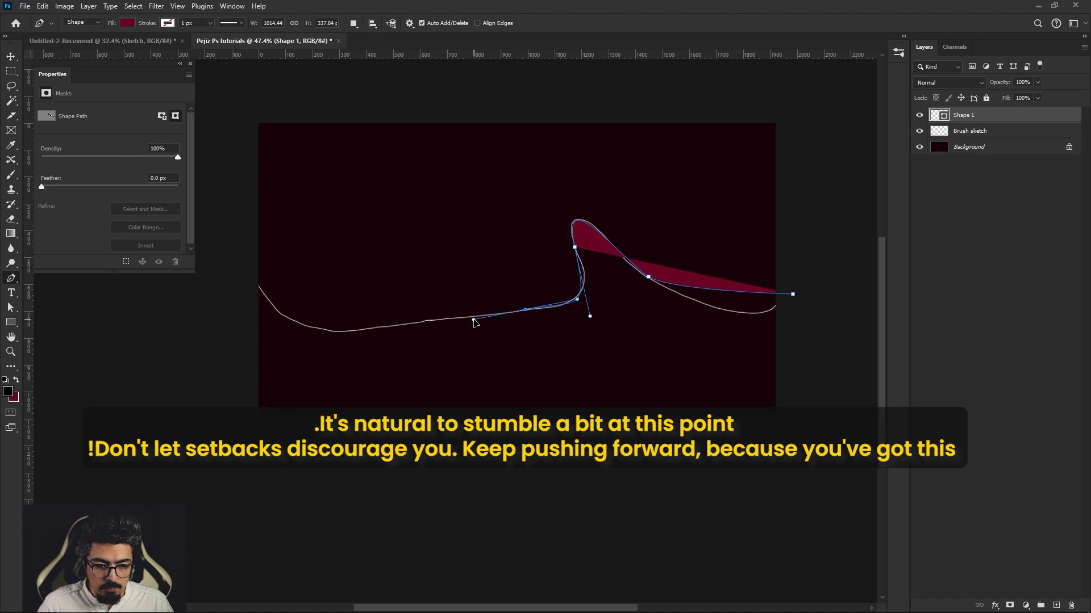
key("ctrl+z")
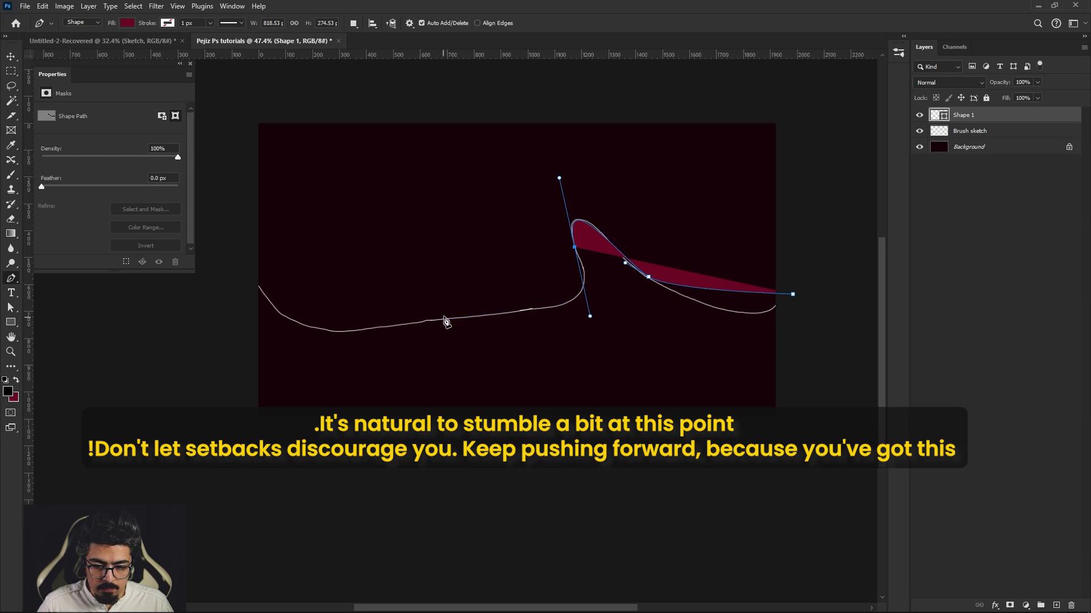
left_click_drag(472, 312, 372, 321)
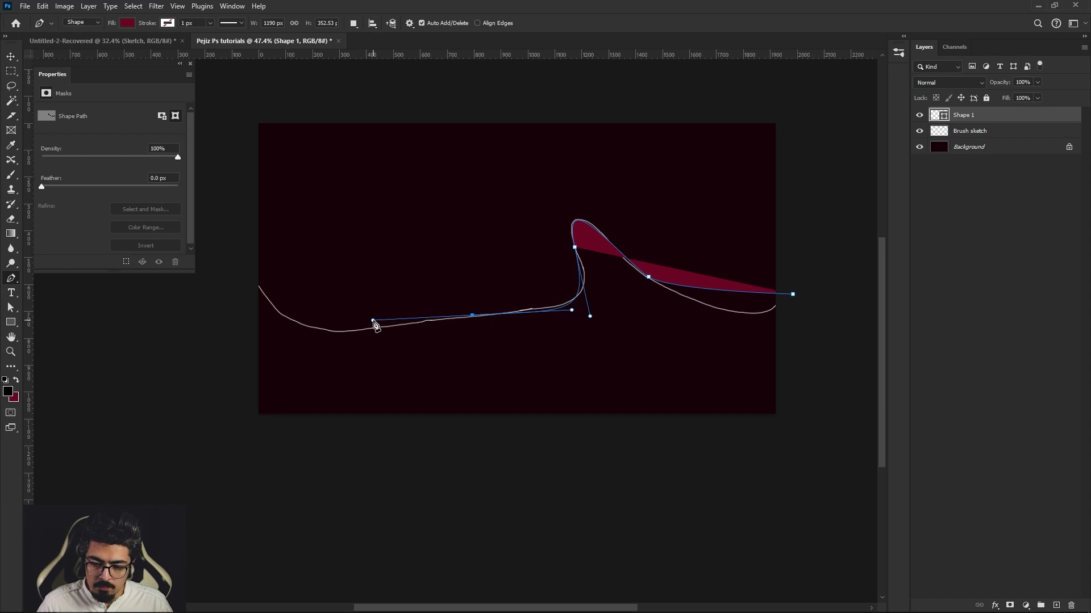
left_click_drag(344, 283, 407, 287)
mouse_move(335, 313)
left_mouse_down()
mouse_move(316, 305)
mouse_move(272, 238)
left_mouse_up()
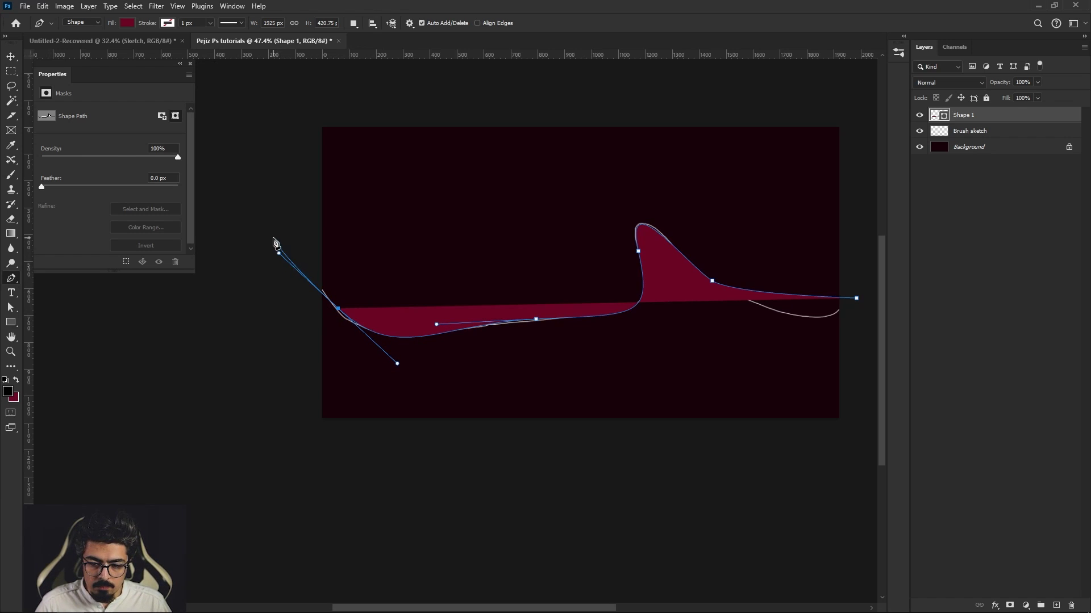
Step: Extend the wave shape below the canvas edges and close it at its starting point
left_click(277, 231)
left_click(286, 417)
left_click_drag(535, 520, 541, 520)
left_click_drag(759, 481, 630, 460)
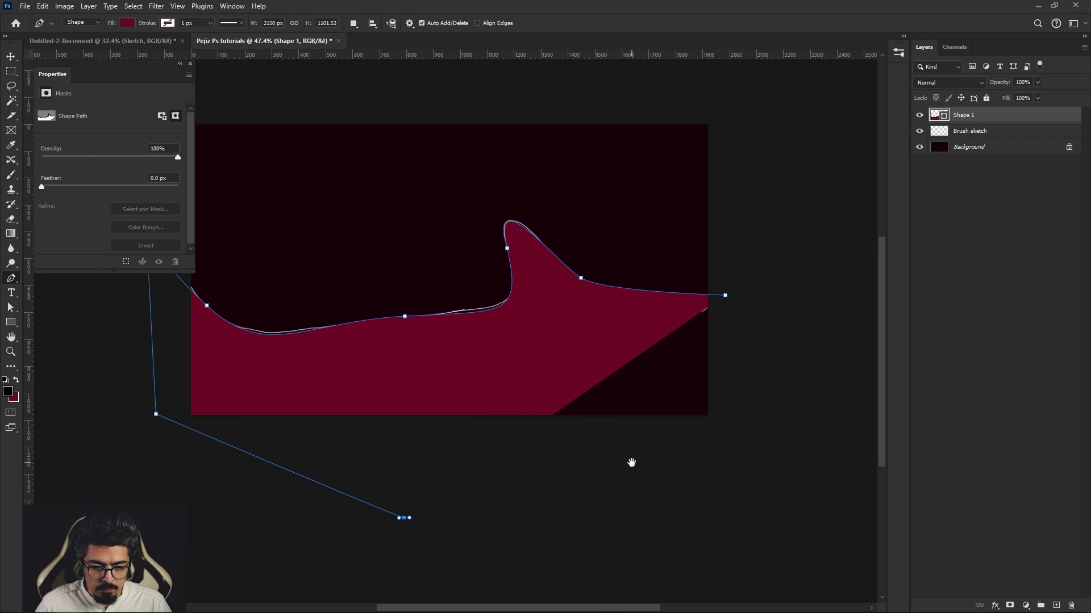
left_click(637, 489)
left_click(754, 439)
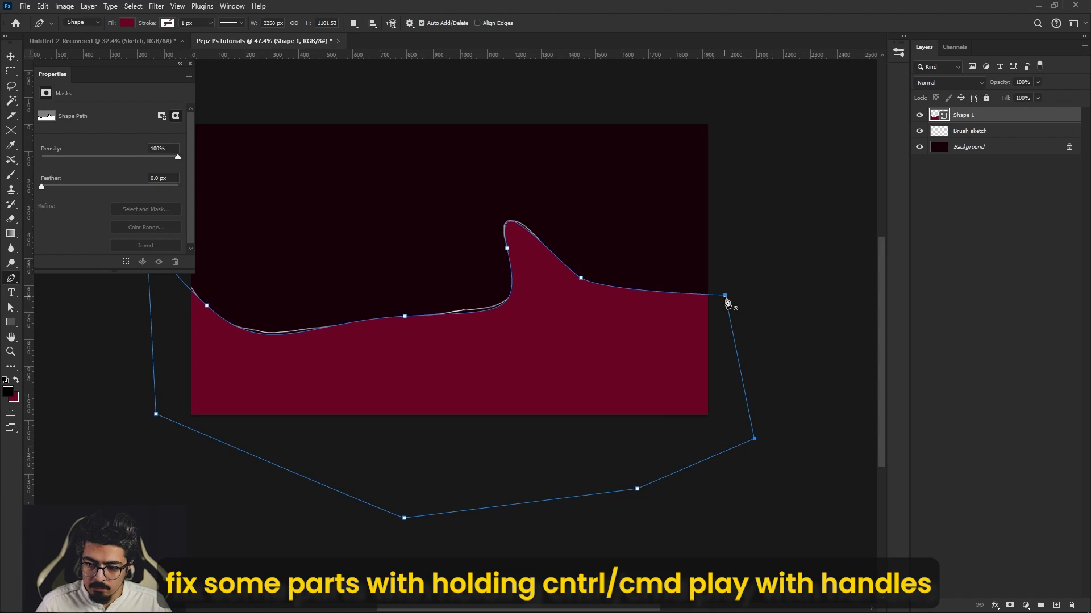
left_click_drag(581, 281, 609, 299)
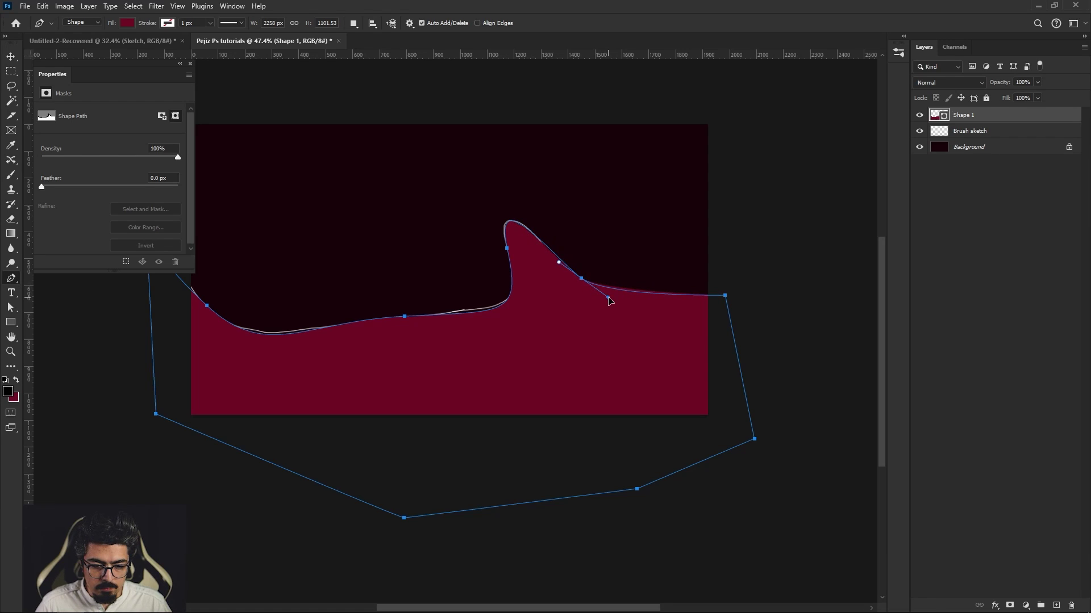
Step: Adjust anchors and handles to smooth the wave's lower curve and the crest's inner side
left_click(480, 312)
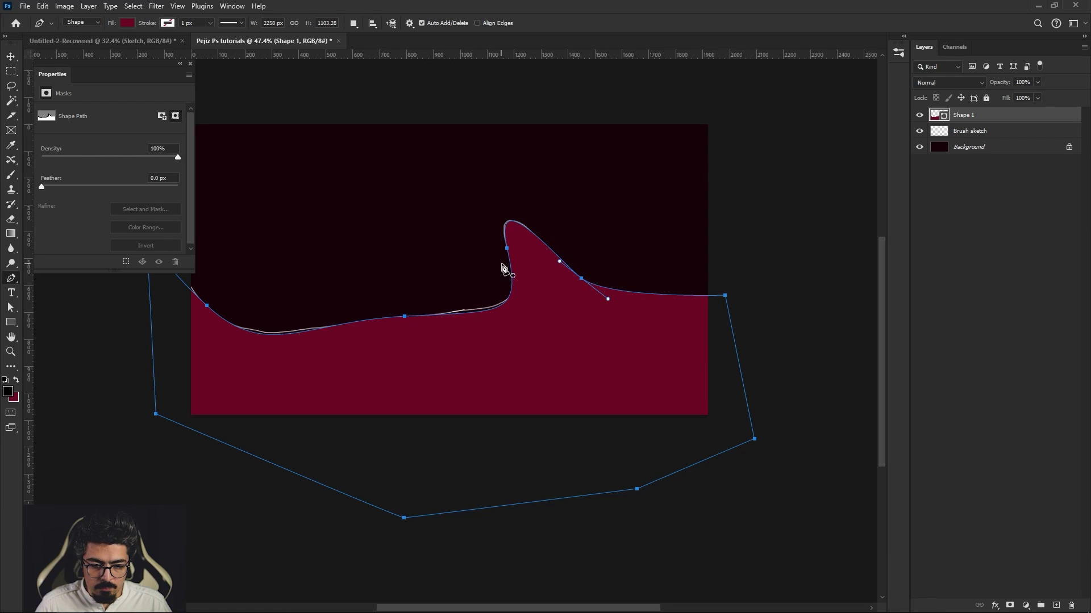
left_click(407, 317, "ctrl")
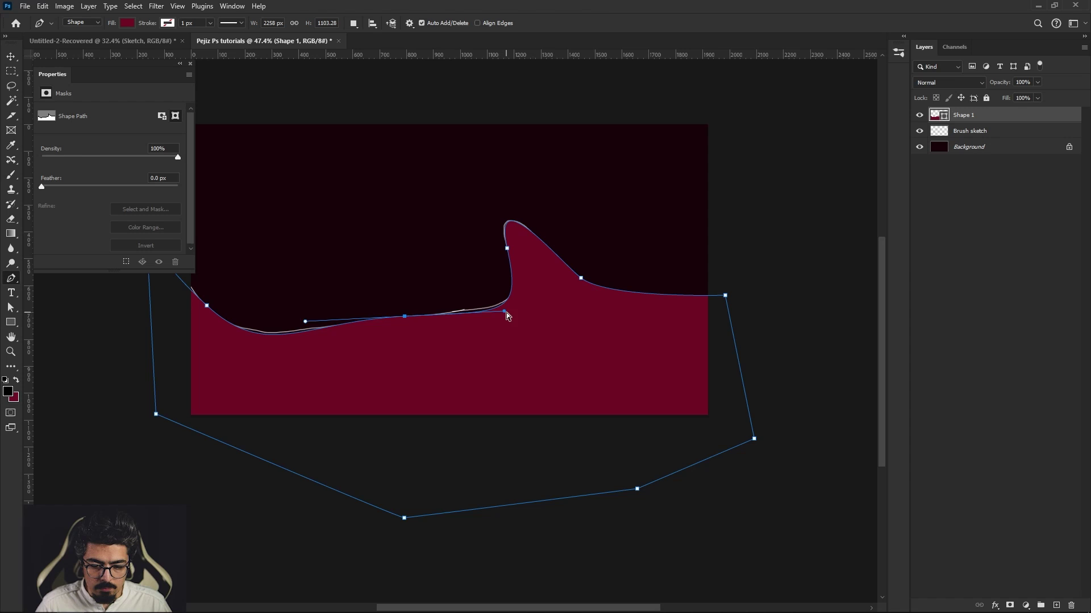
left_click_drag(504, 312, 506, 307)
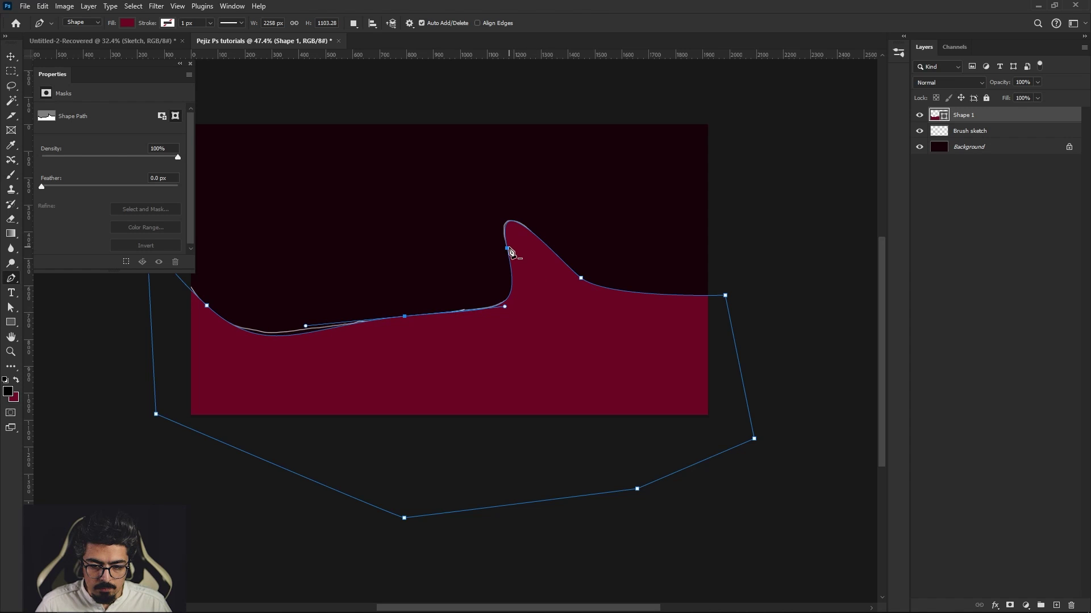
left_click(507, 249, "ctrl")
left_click(507, 248, "ctrl")
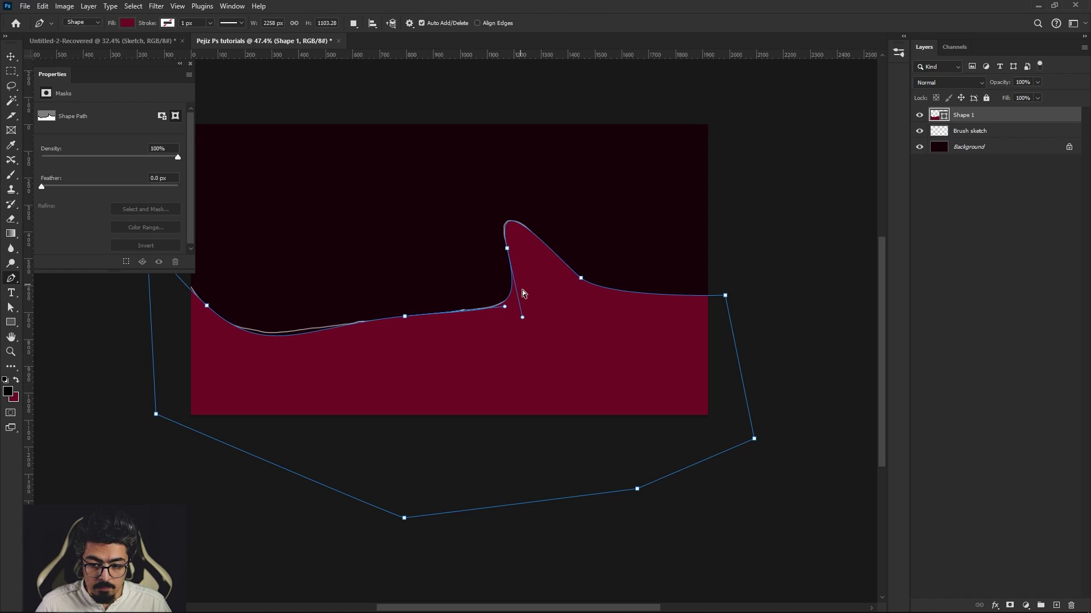
left_click_drag(522, 317, 525, 318)
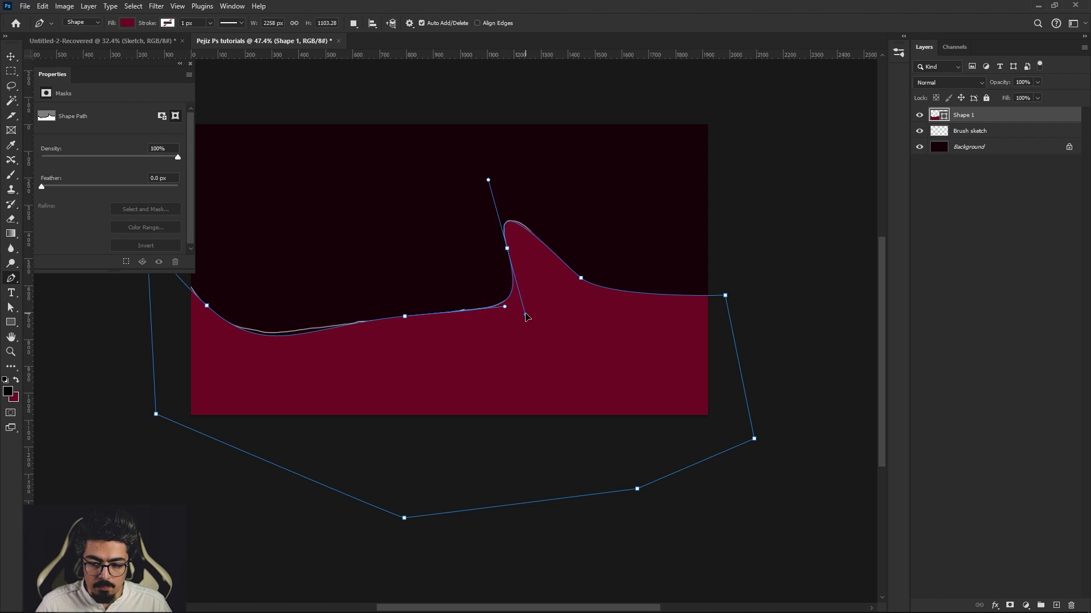
Step: Add a new empty layer above the wave and return to the standard Pen Tool
key("v")
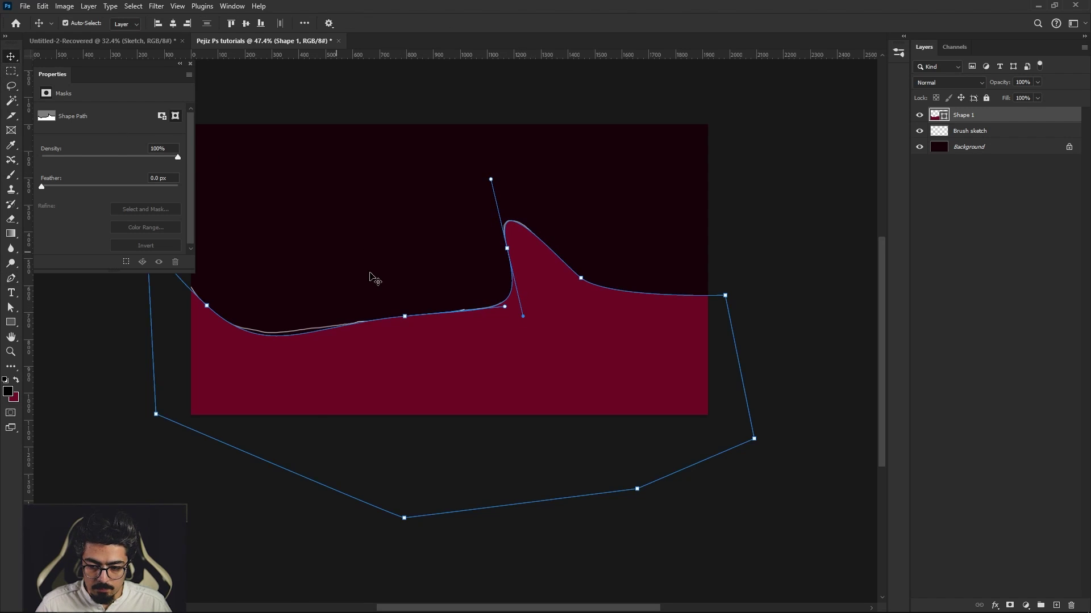
left_click(1057, 605)
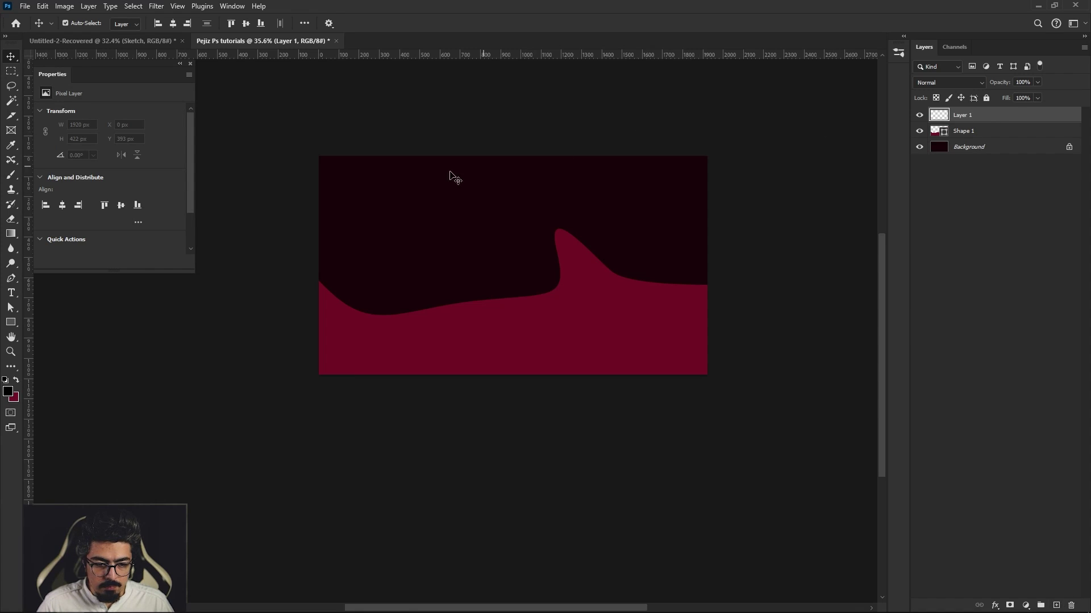
key("p")
right_click(12, 279)
left_click(60, 277)
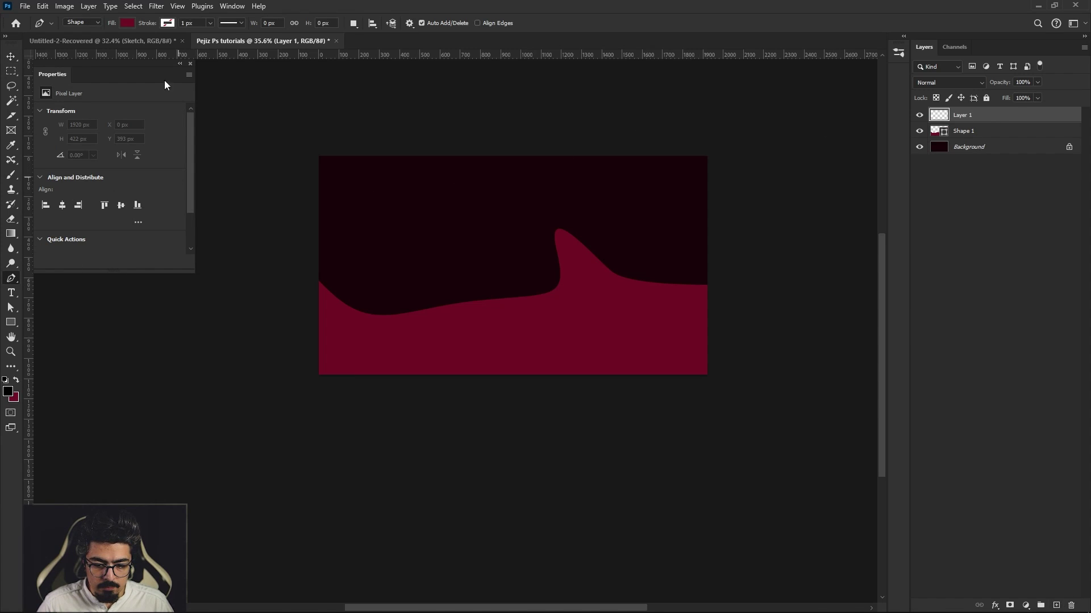
Step: Set the pen shape fill colour to white #ffffff
left_click(131, 21)
left_click(106, 84)
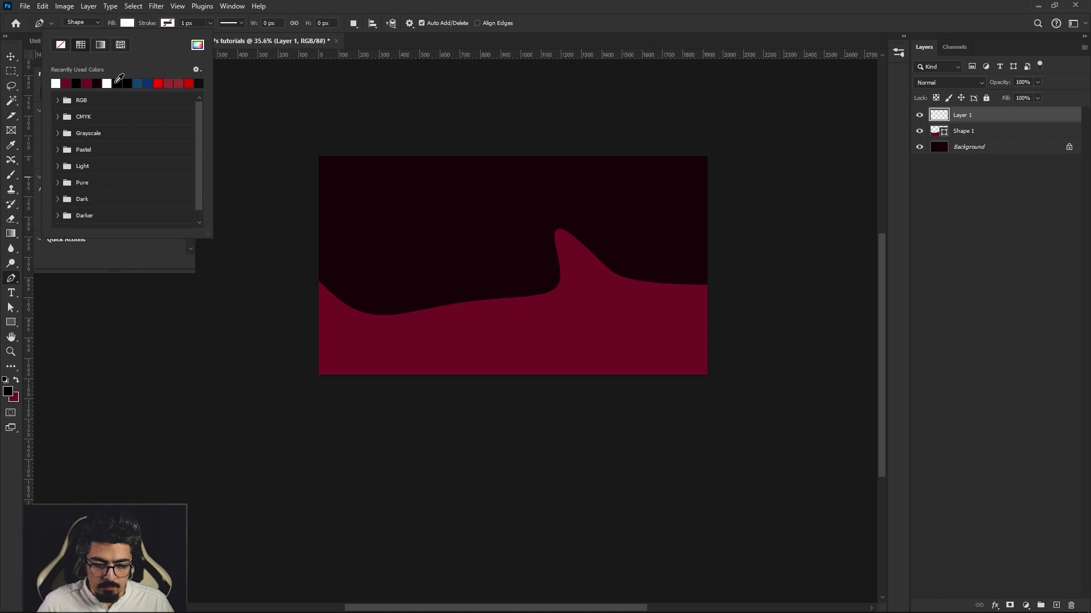
key("Escape")
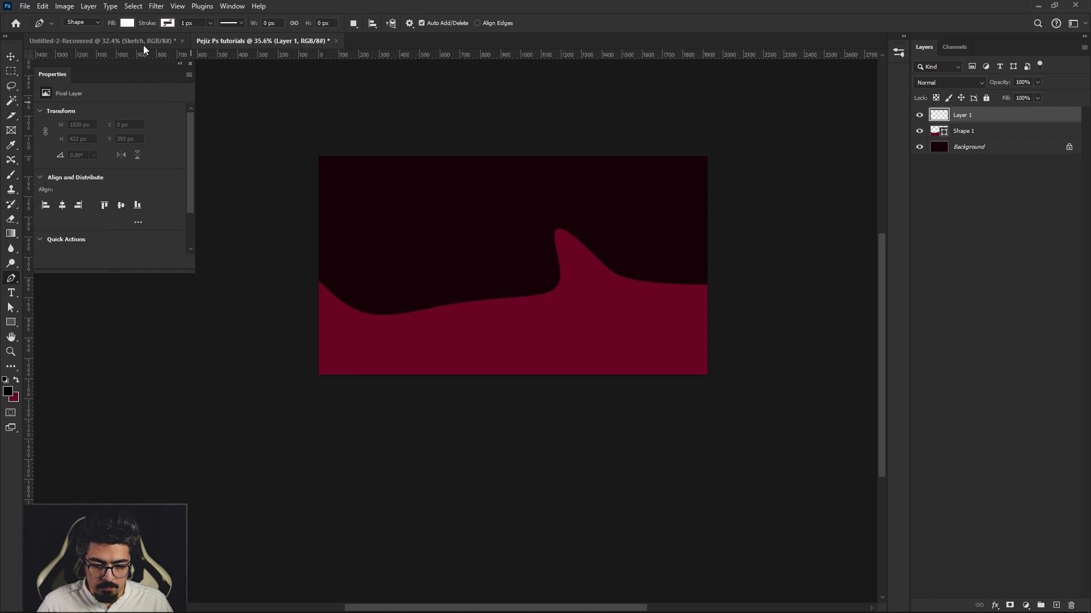
left_click(127, 23)
left_click(197, 44)
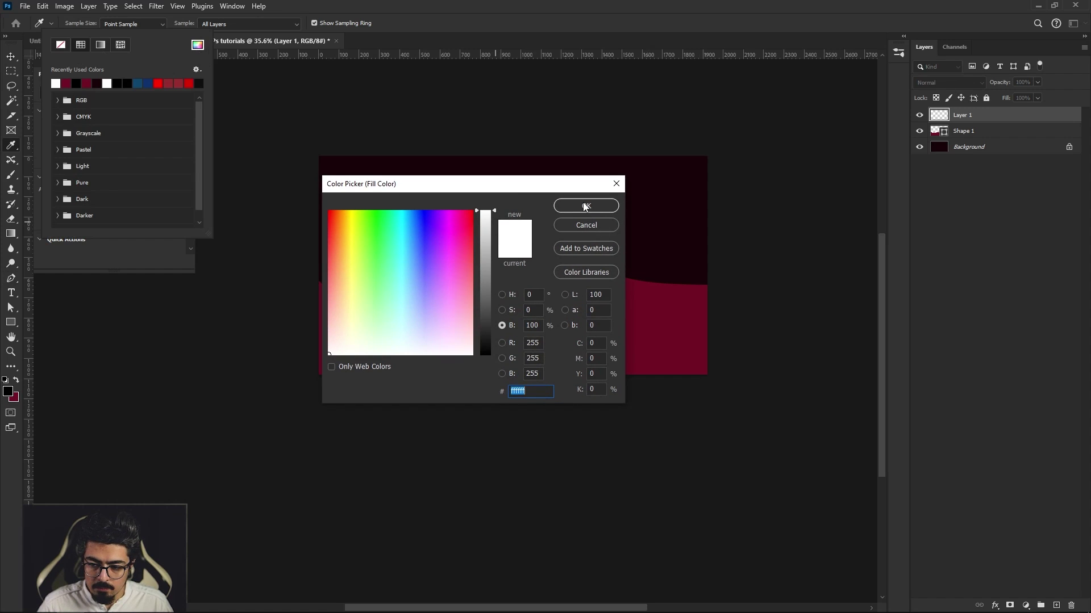
left_click(585, 225)
scroll(511, 254, "up", 3)
Step: Draw a white polygon from the crest tip, down past the canvas bottom, and up the wave's right slope
left_click_drag(509, 257, 574, 236)
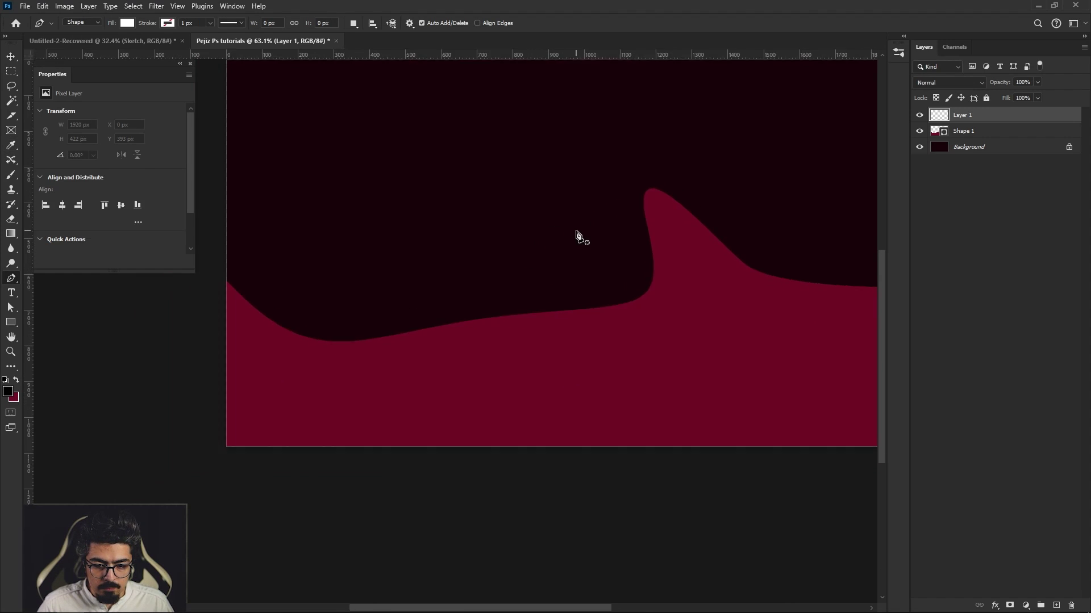
scroll(648, 199, "up", 2)
scroll(642, 197, "up", 2)
scroll(642, 197, "up", 3)
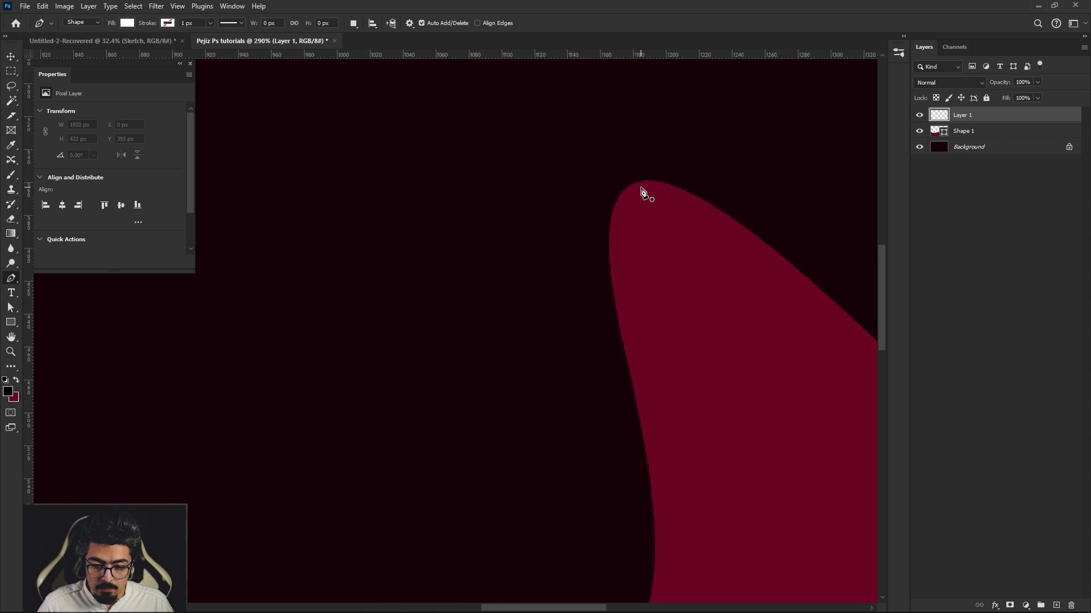
scroll(636, 193, "up", 1)
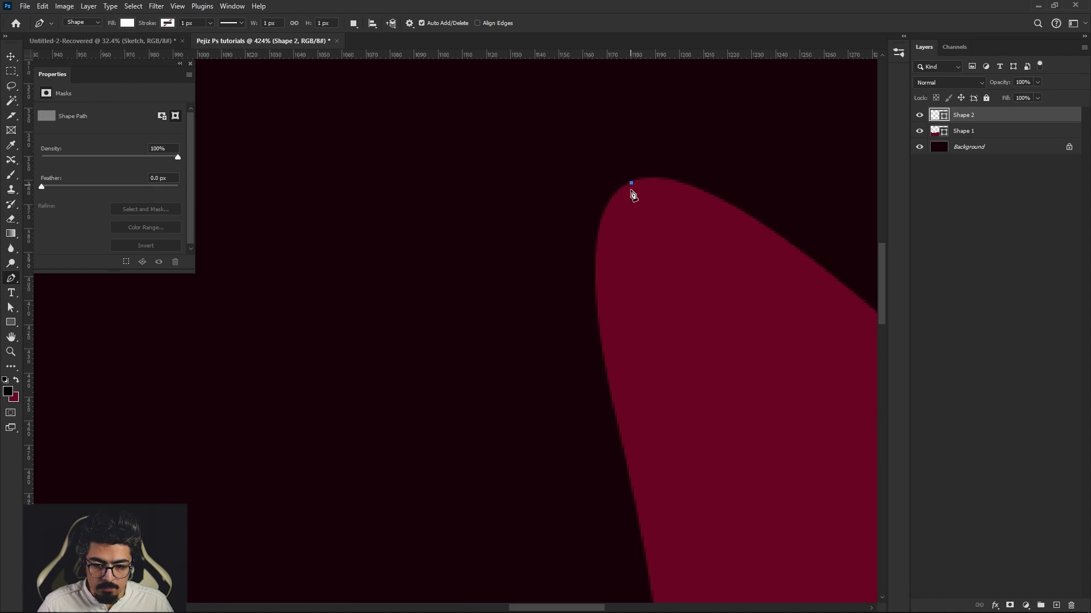
left_click_drag(631, 189, 597, 280)
scroll(597, 280, "down", 4)
mouse_move(500, 413)
left_mouse_down()
mouse_move(531, 292)
mouse_move(580, 250)
left_mouse_up()
scroll(531, 292, "down", 2)
scroll(531, 292, "down", 3)
scroll(544, 294, "down", 1)
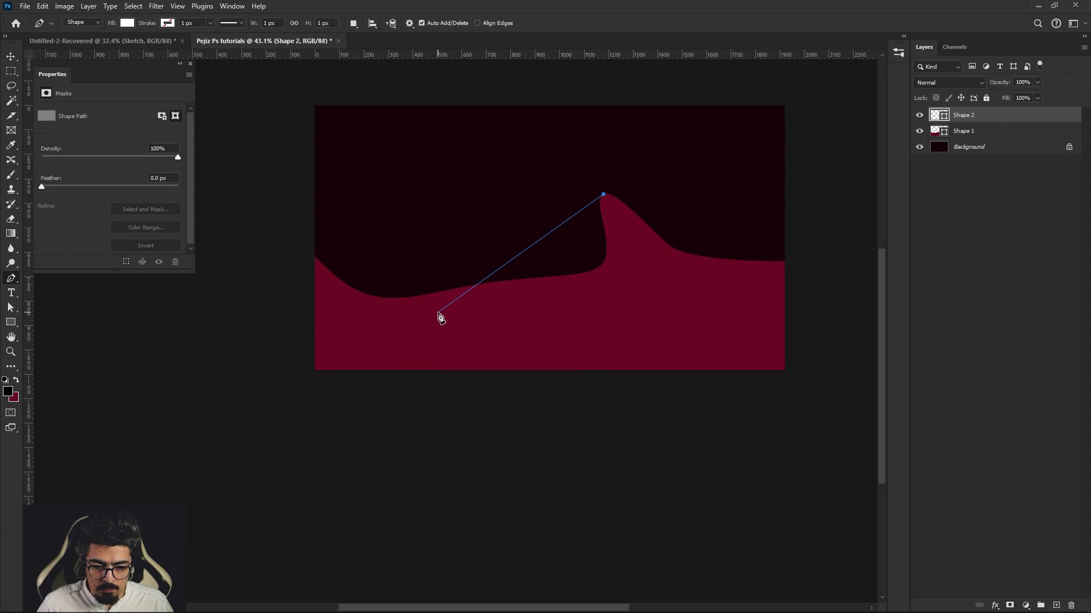
left_click(451, 318)
left_click(482, 415)
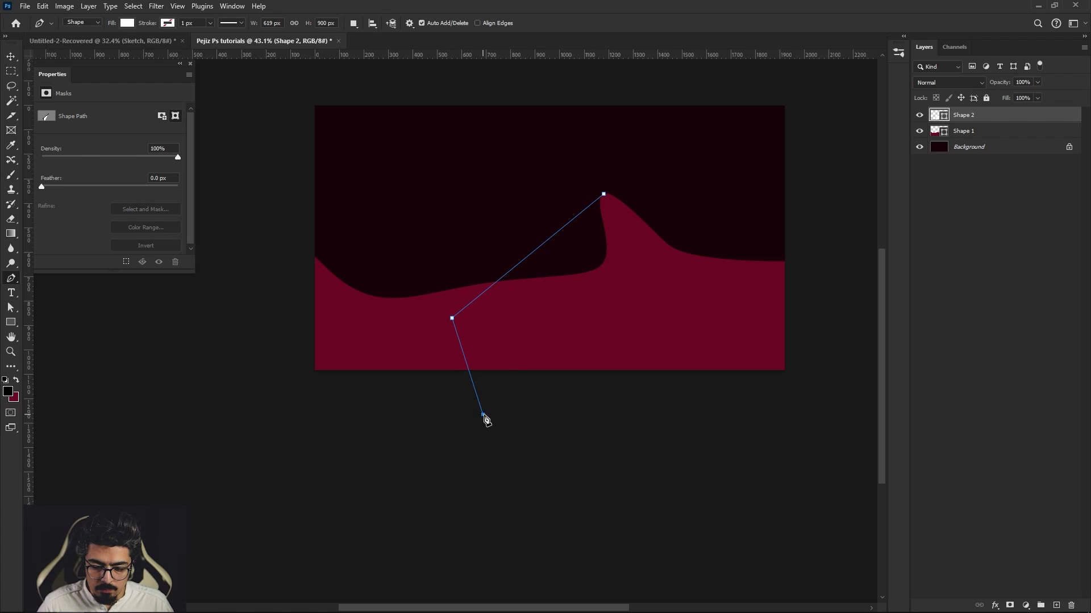
left_click(712, 407)
left_click(683, 300)
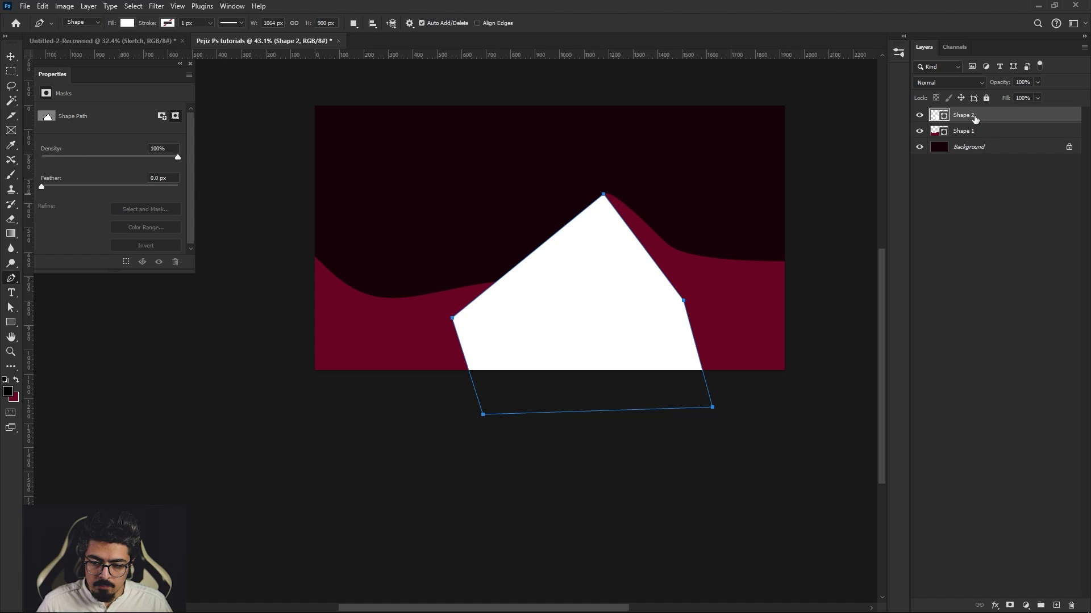
Step: Move the white Shape 2 layer beneath the crimson Shape 1 and return to the Pen Tool
key("v")
left_click_drag(974, 119, 992, 135)
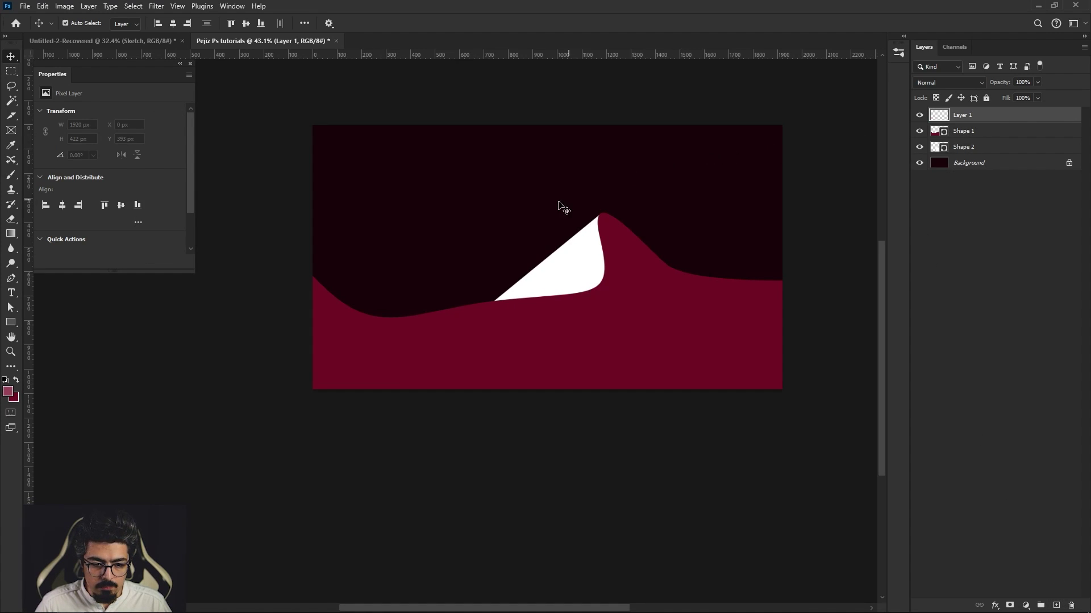
key("p")
right_click(14, 279)
left_click(81, 281)
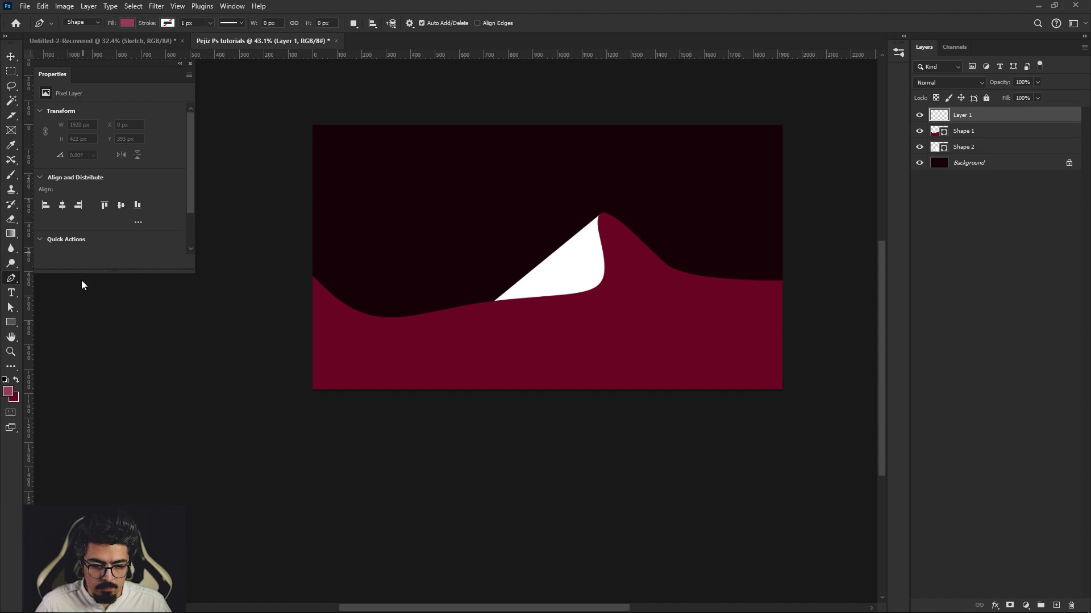
left_click(127, 23)
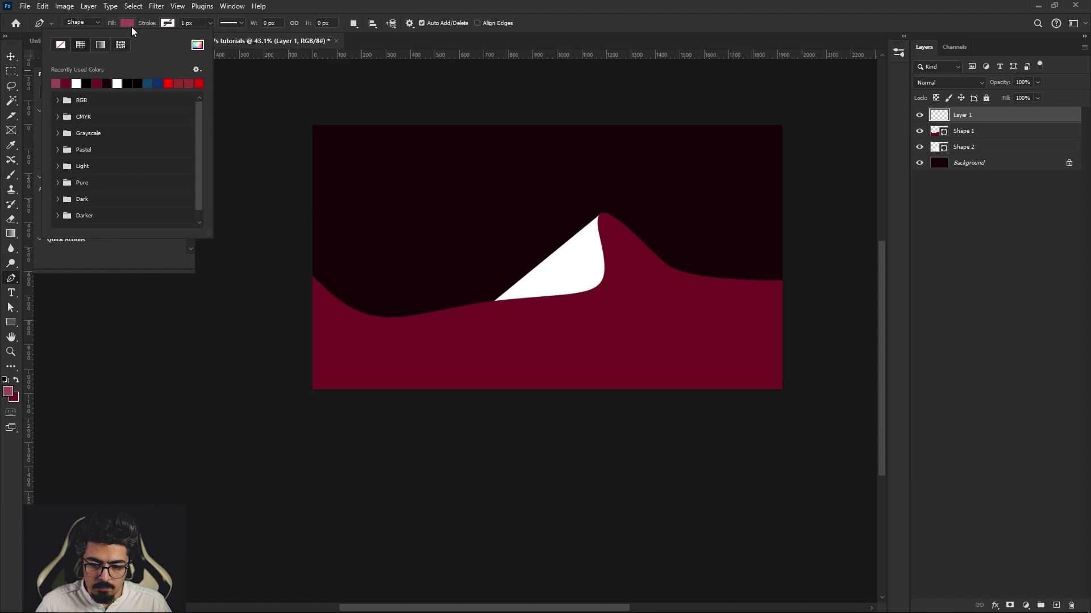
Step: Set the pen shape fill colour to mauve-pink #994556
left_click(197, 44)
left_click(534, 392)
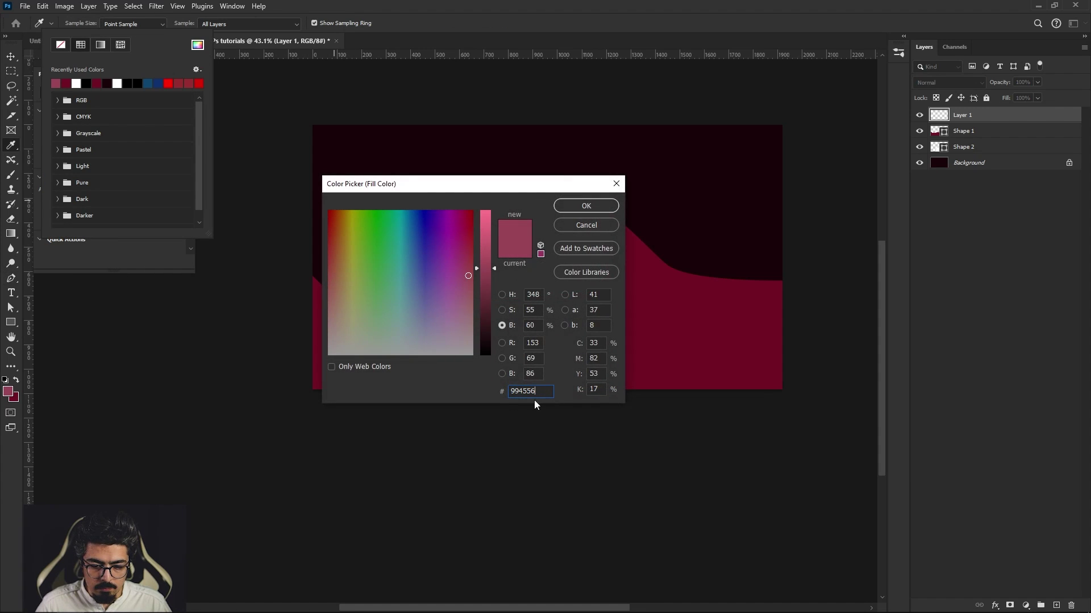
left_click(585, 206)
Step: Start Shape 3 left of the canvas, curving its top edge along the wave up into the crest
scroll(479, 324, "up", 1)
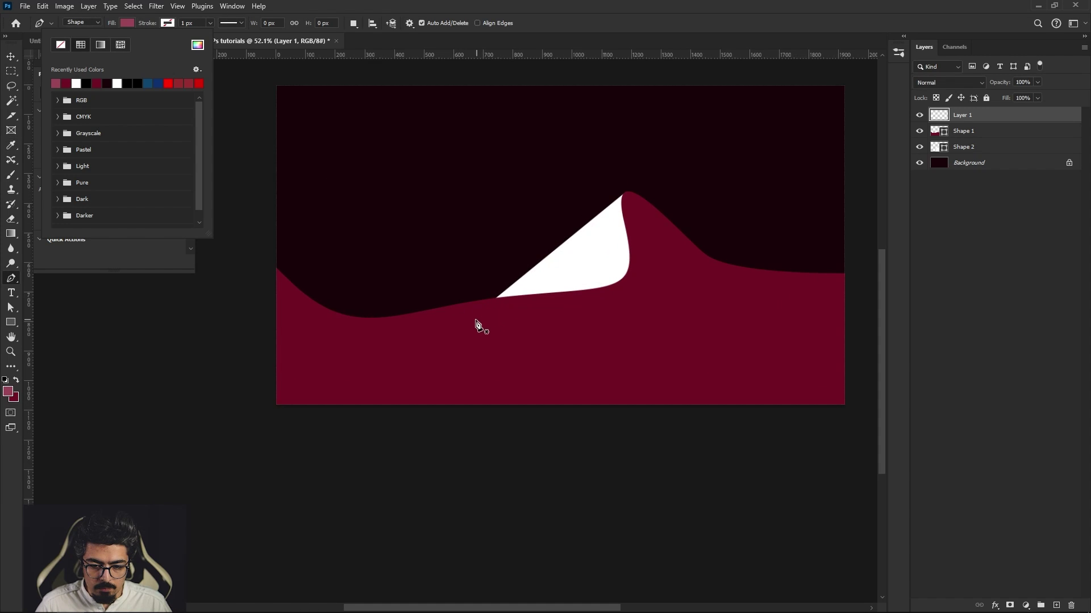
left_click_drag(368, 280, 272, 261)
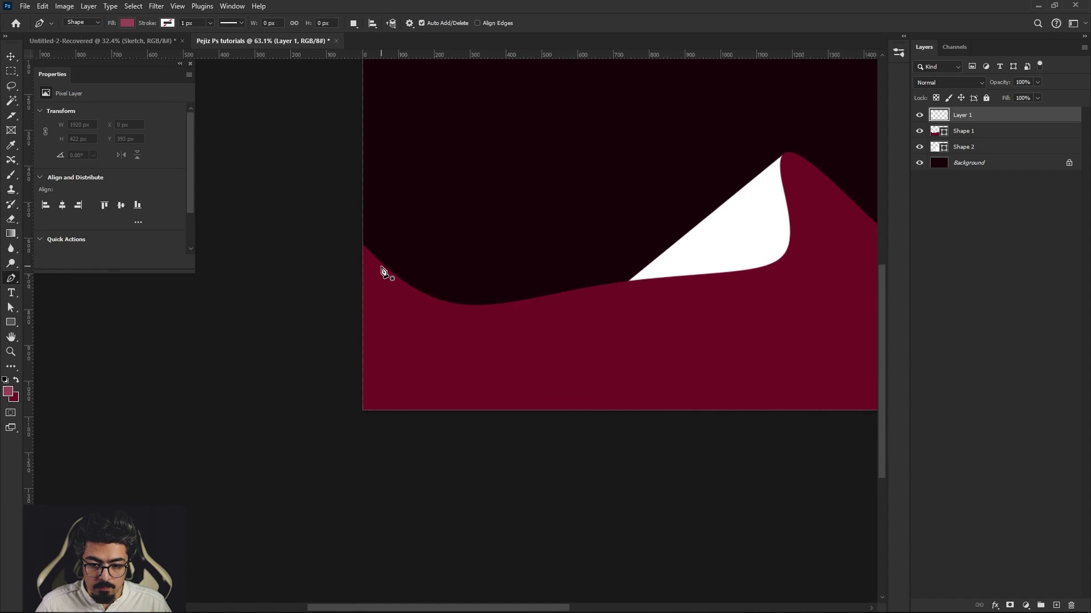
left_click(271, 238)
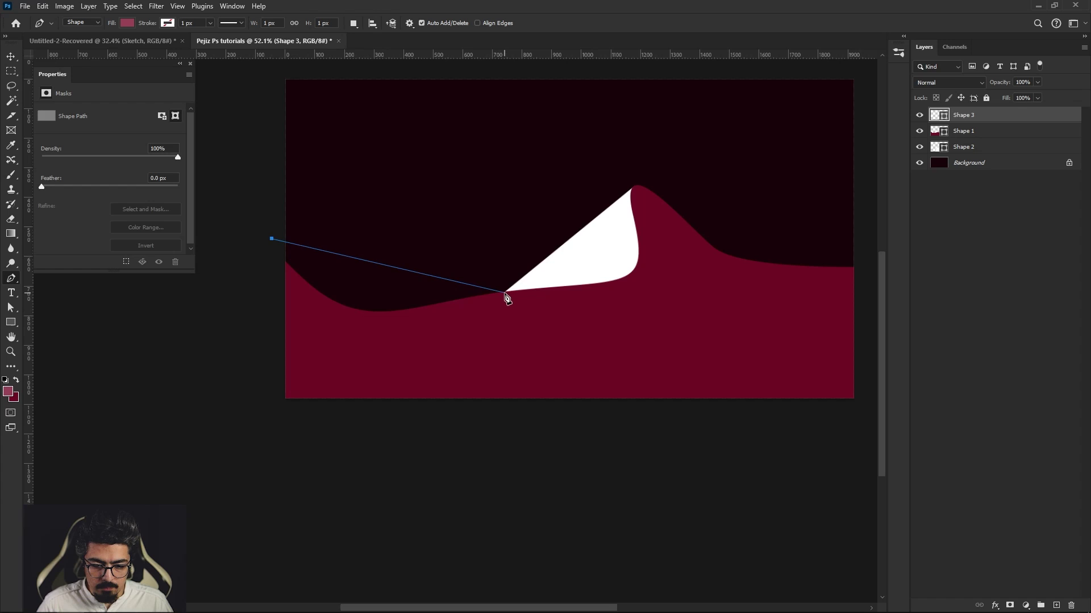
mouse_move(505, 292)
left_mouse_down()
mouse_move(700, 214)
mouse_move(689, 220)
left_mouse_up()
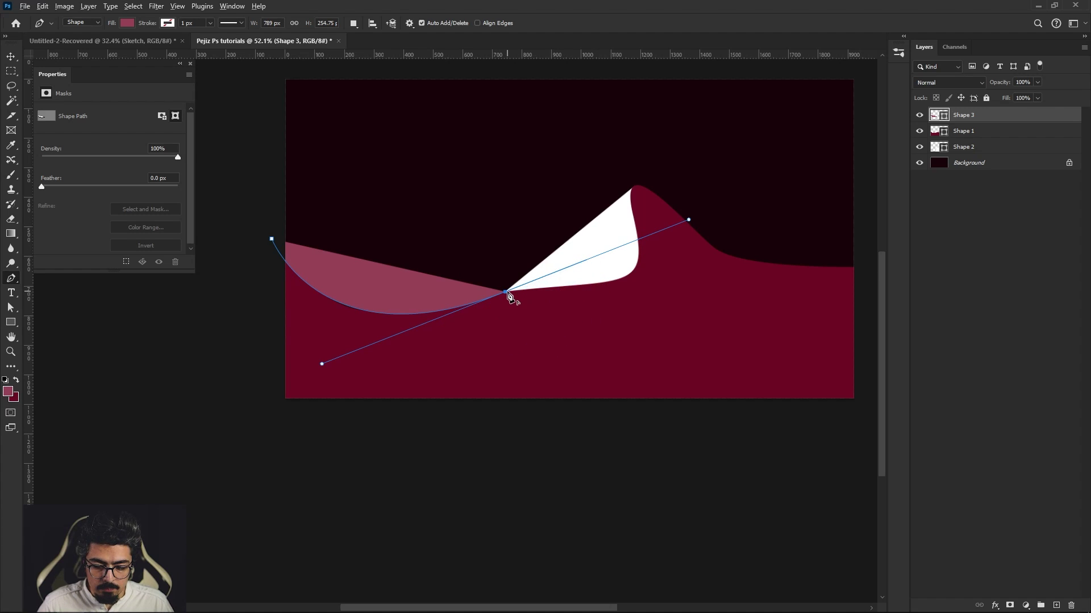
left_click(505, 293, "alt")
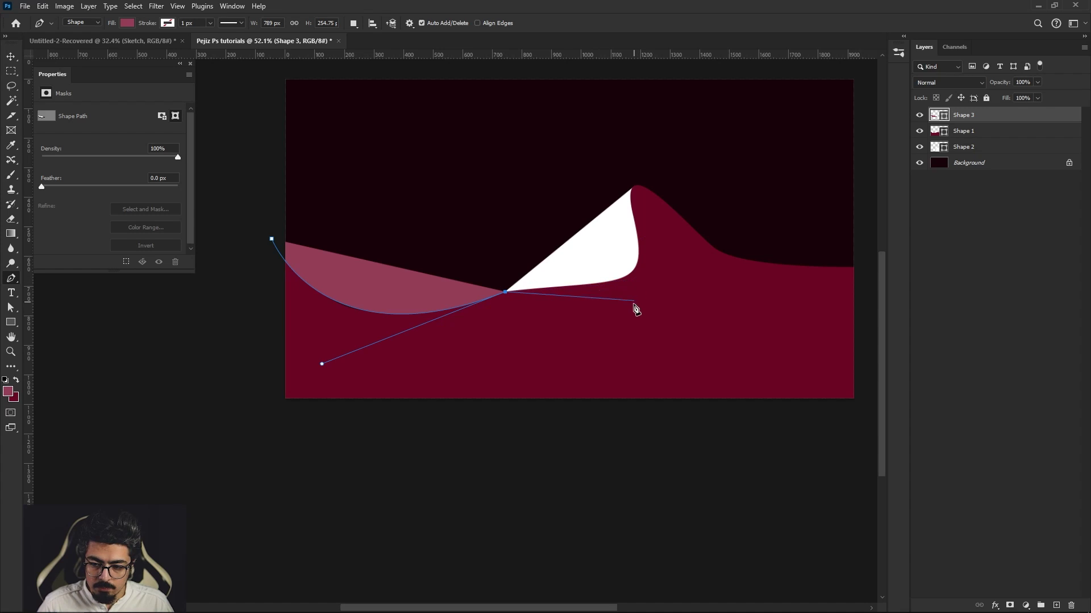
left_click_drag(633, 293, 604, 296)
scroll(605, 284, "up", 4)
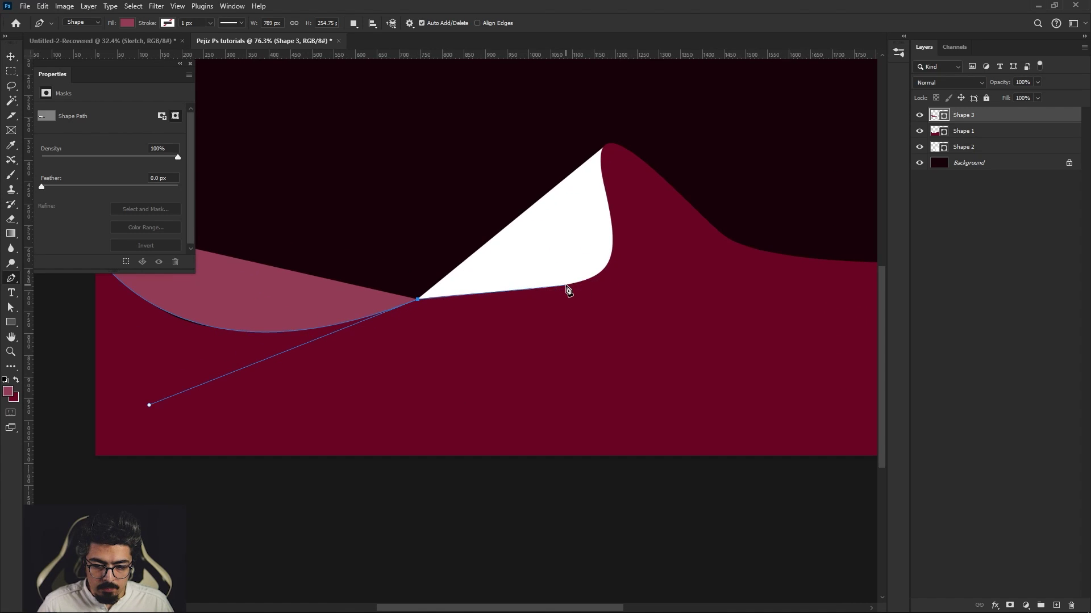
left_click(567, 287)
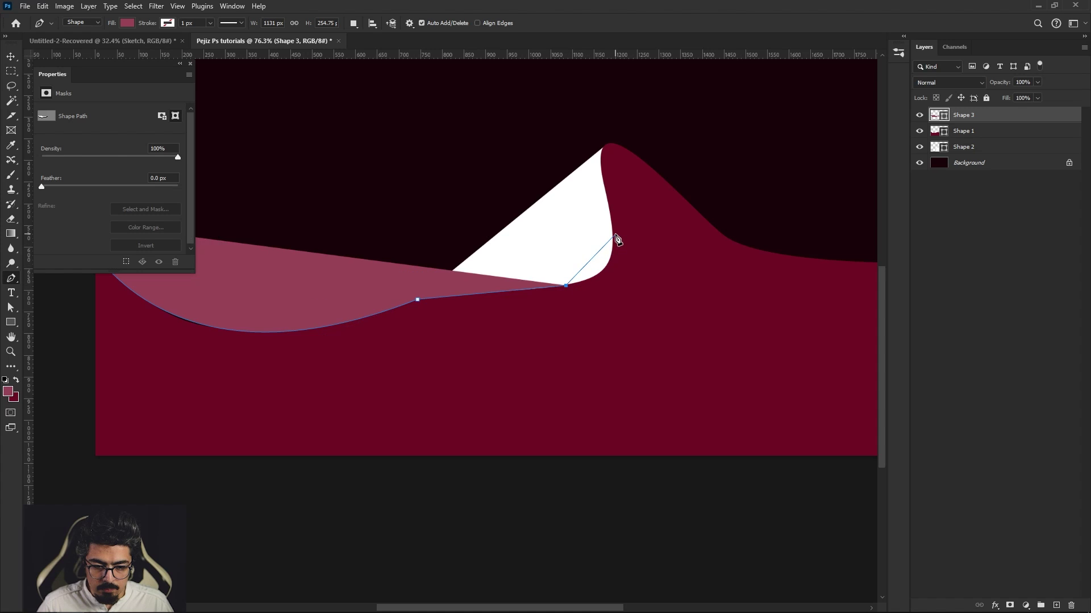
left_click_drag(613, 230, 606, 178)
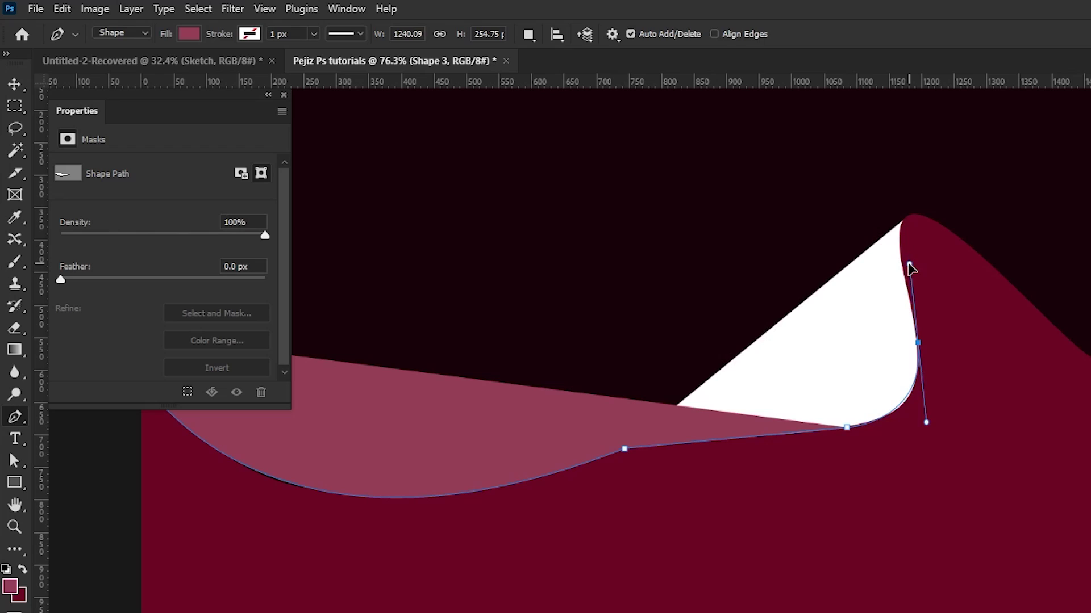
left_click_drag(907, 268, 906, 270)
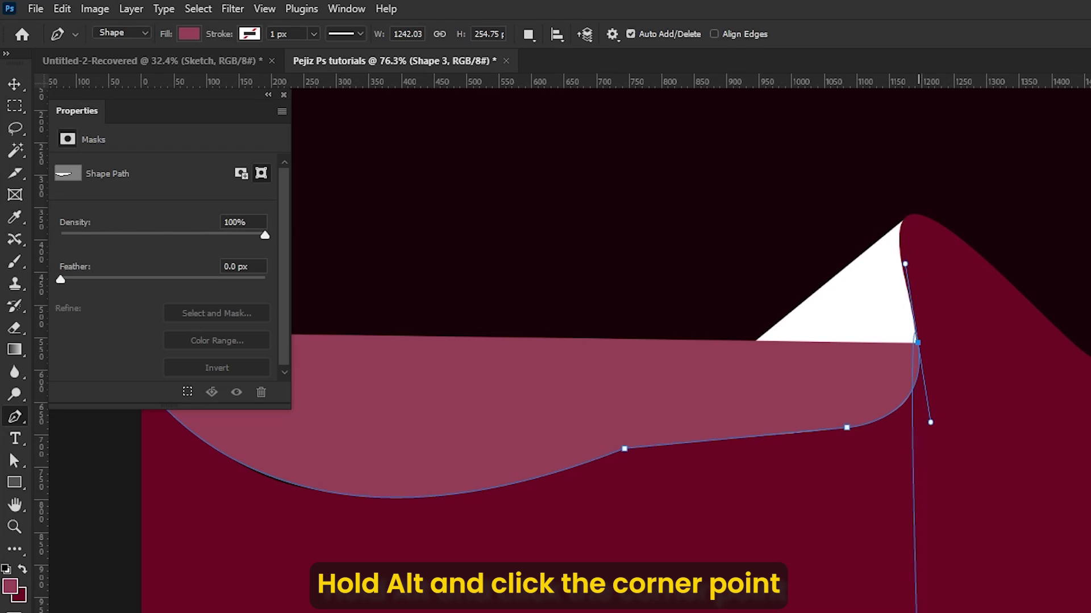
left_click(918, 343, "alt")
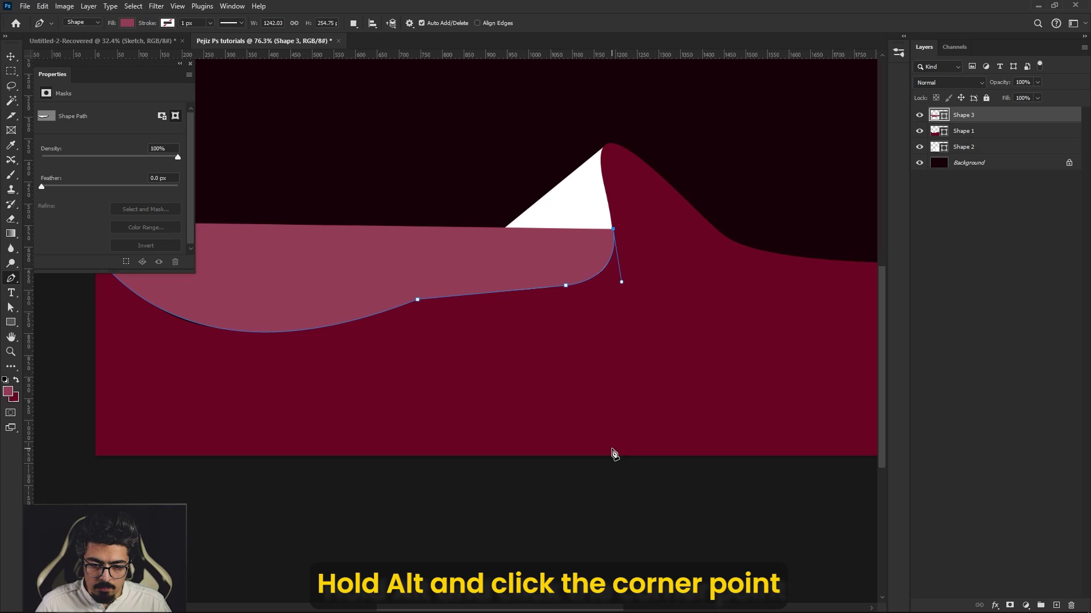
scroll(613, 453, "down", 2)
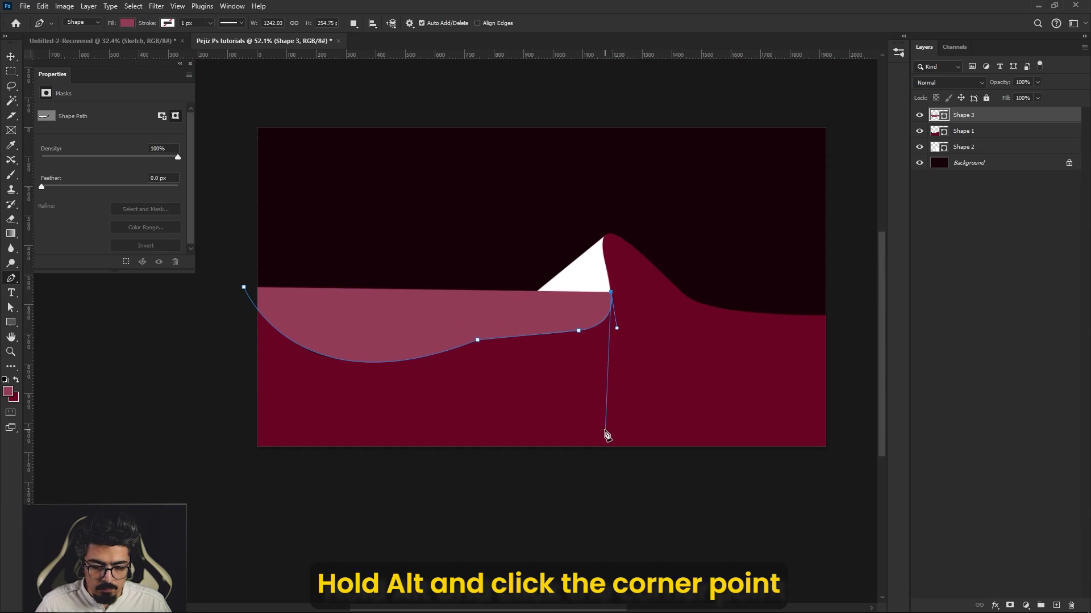
Step: Add corner points below and left of the canvas and close Shape 3's path
left_click(611, 489)
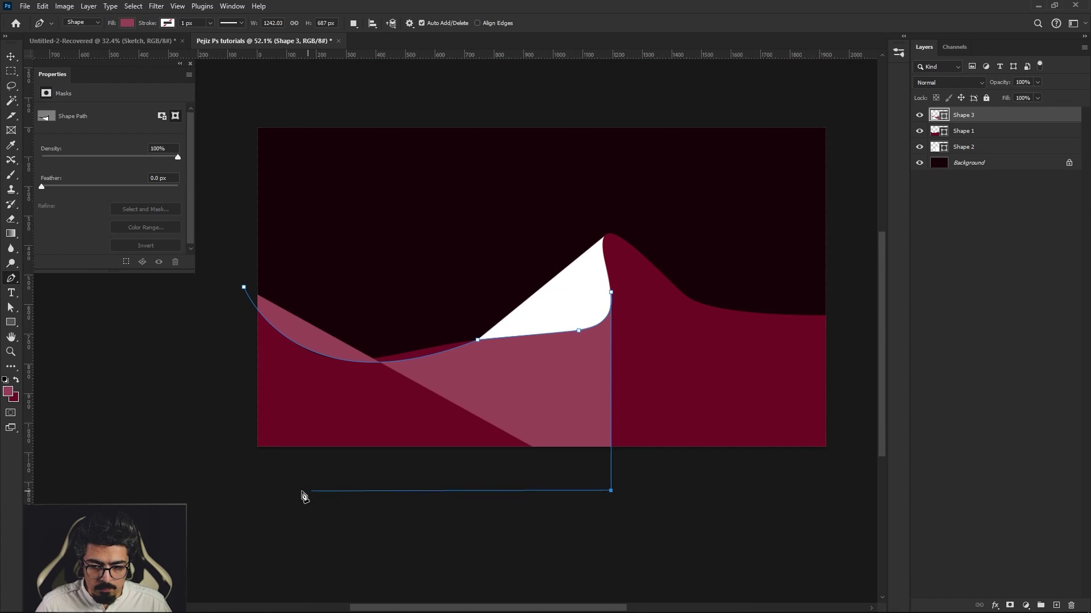
left_click(213, 490)
left_click(212, 291)
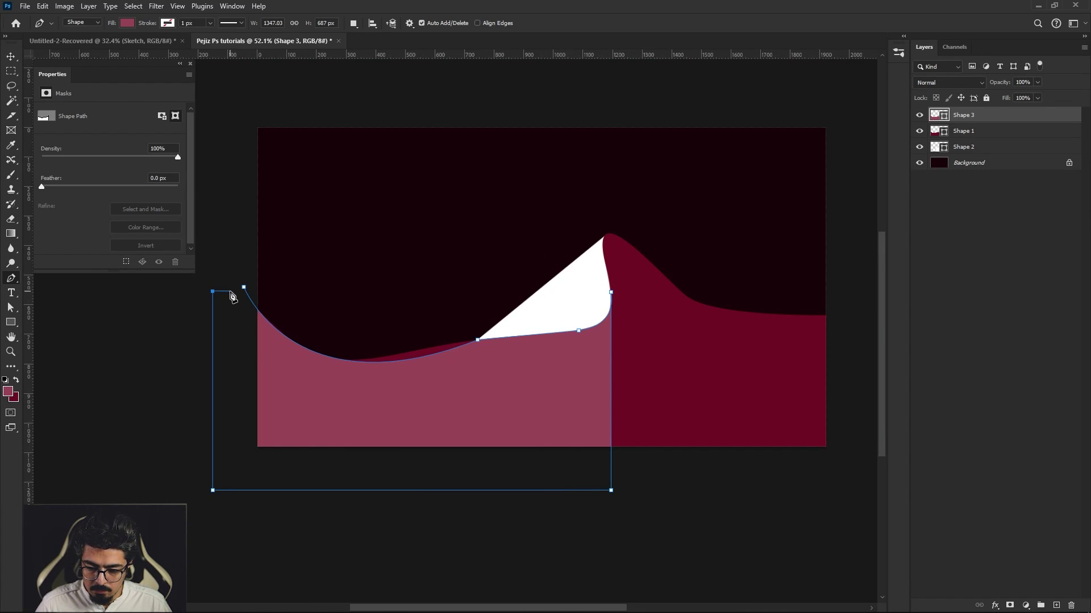
left_click(244, 287)
scroll(424, 442, "down", 2)
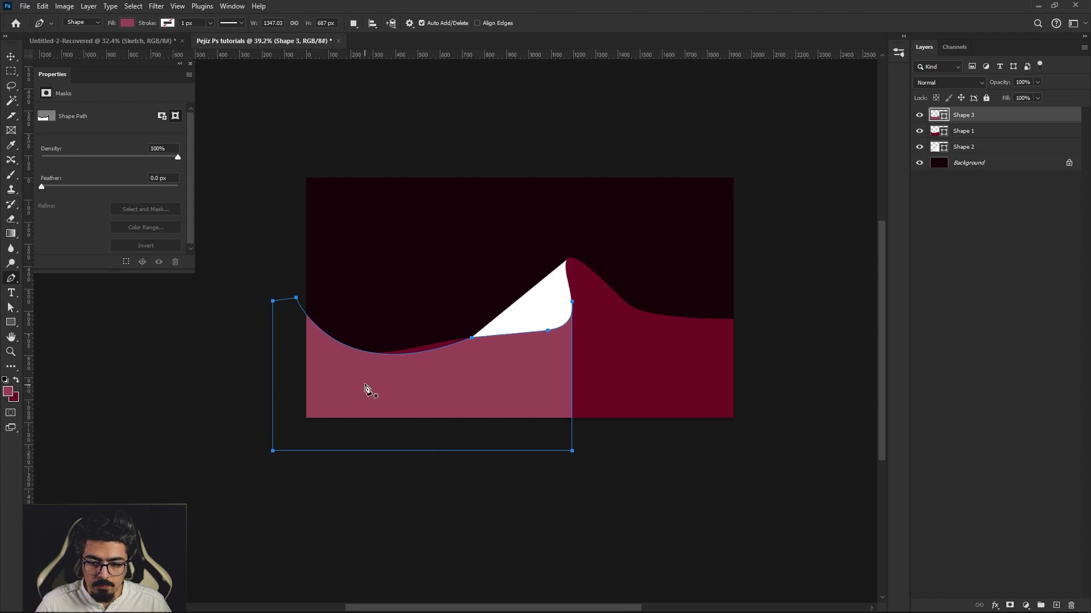
scroll(414, 358, "up", 3)
scroll(539, 322, "up", 2)
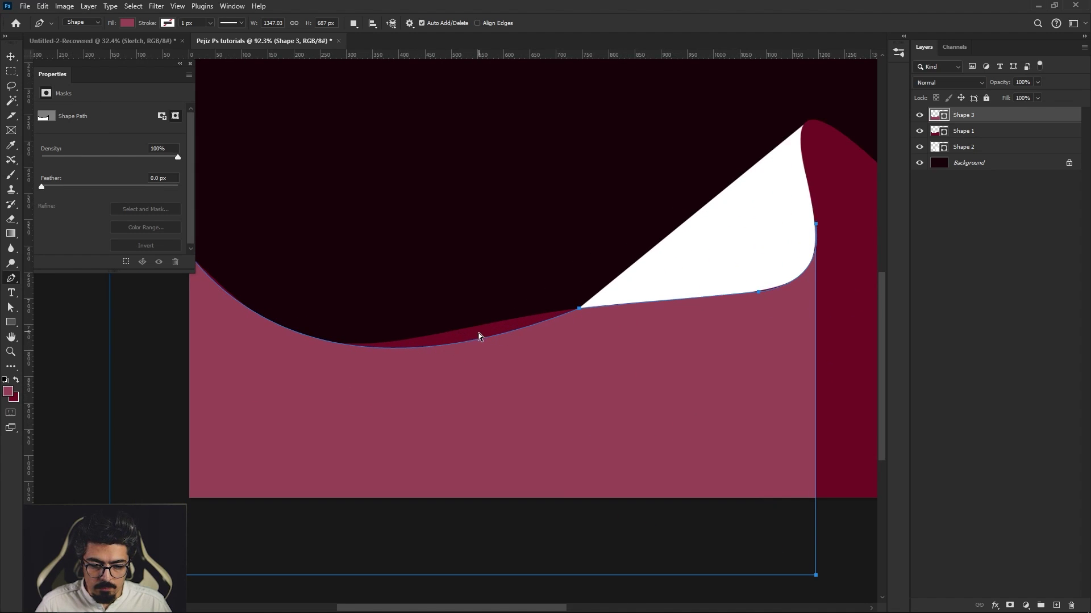
Step: Reshape Shape 3's low point and deepen its middle curve by dragging anchors
left_click_drag(452, 348, 440, 345)
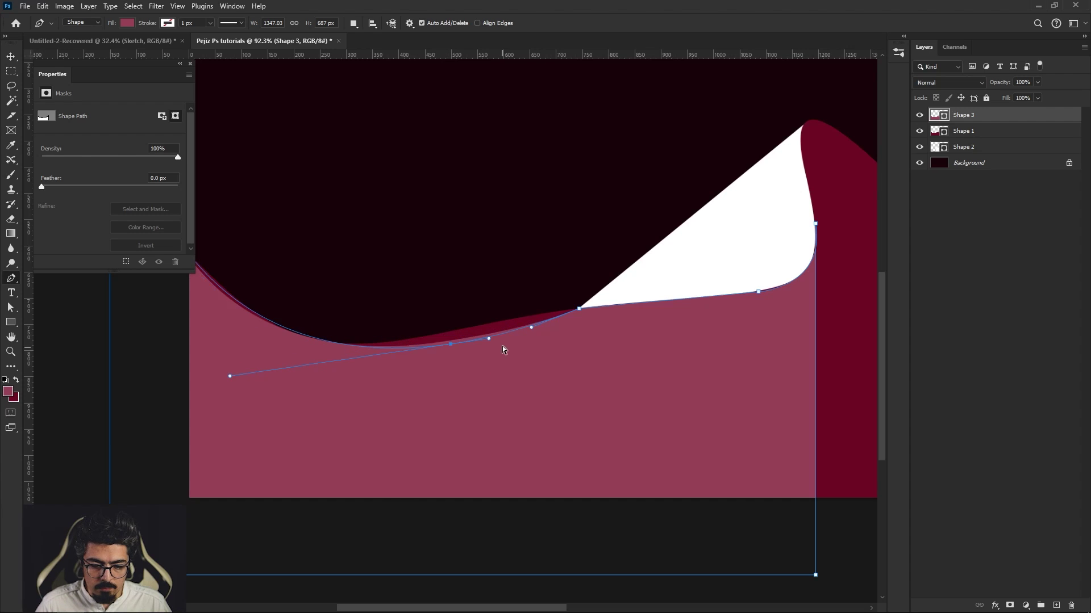
key("Escape")
left_click_drag(531, 329, 534, 321)
key("ctrl+z")
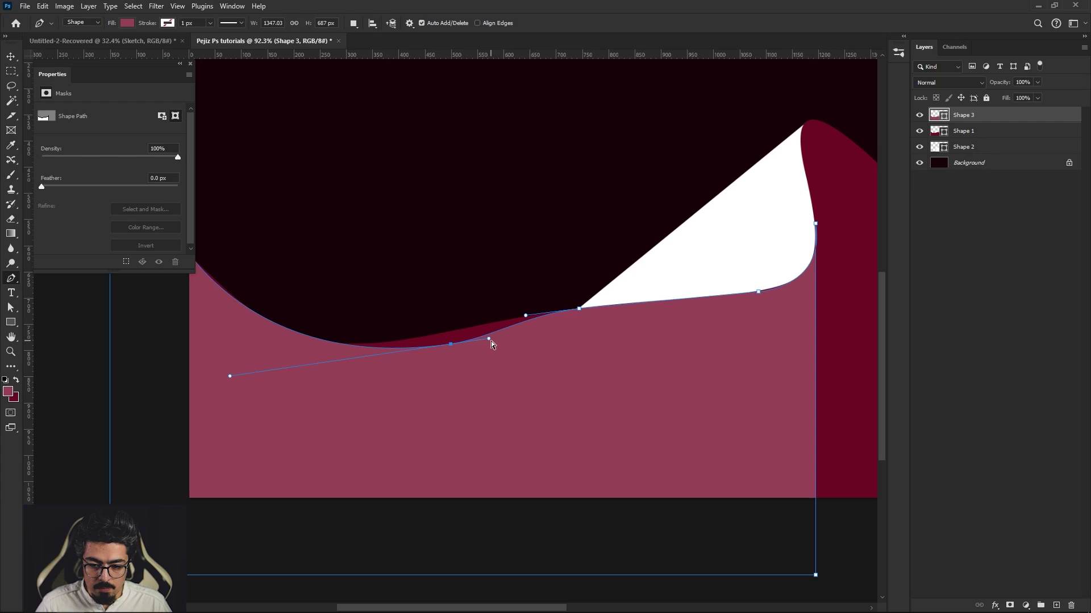
left_click_drag(489, 340, 482, 331)
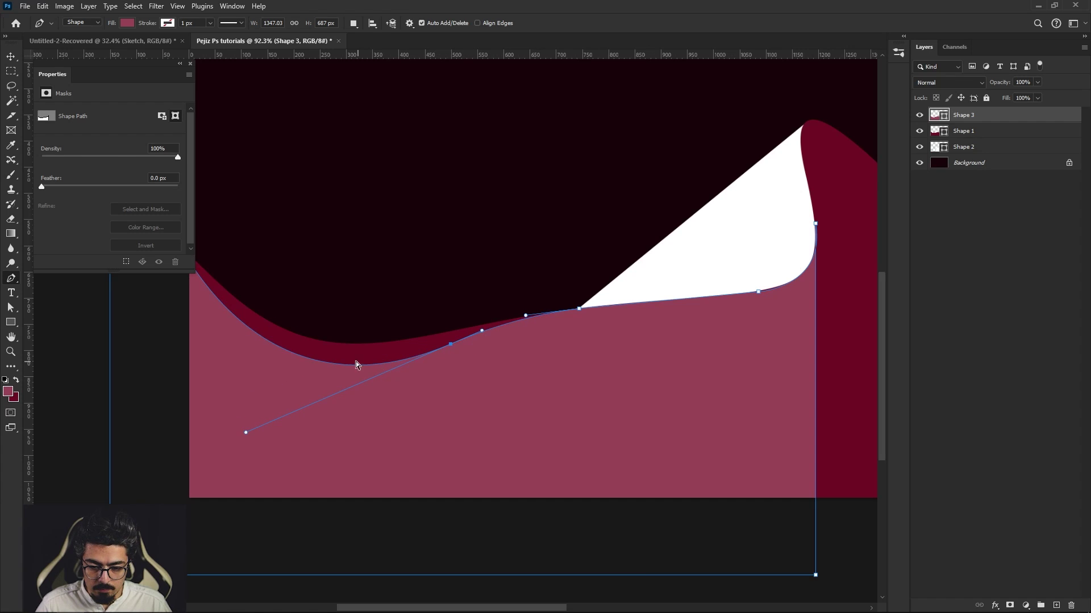
left_click_drag(293, 356, 309, 344, "ctrl")
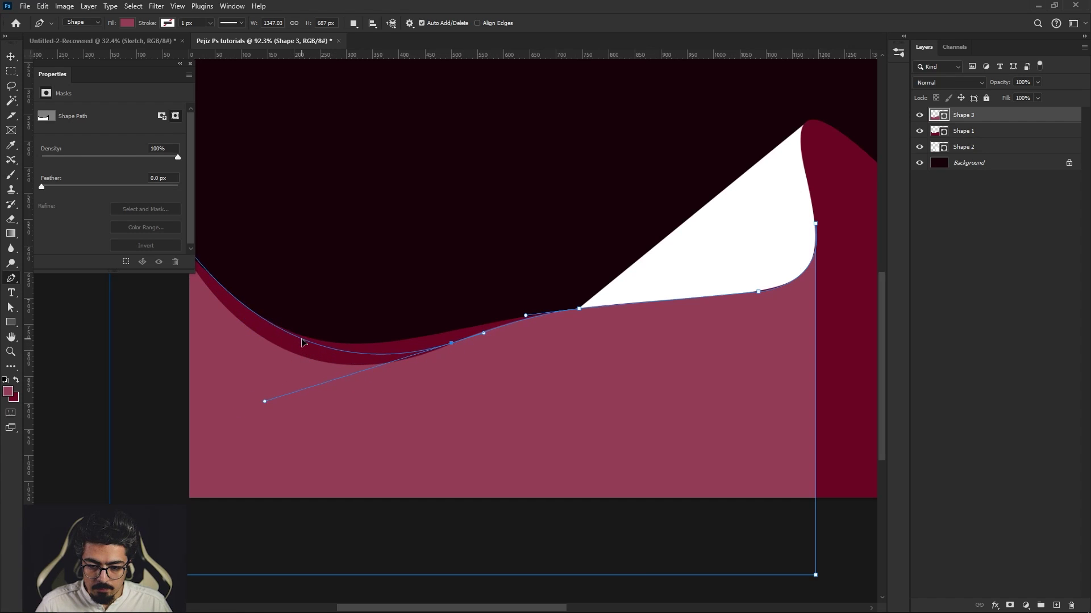
left_click_drag(384, 352, 467, 368, "space")
Step: Smooth the left side of Shape 3's top edge and finish editing the path
left_click_drag(535, 363, 507, 354, "ctrl")
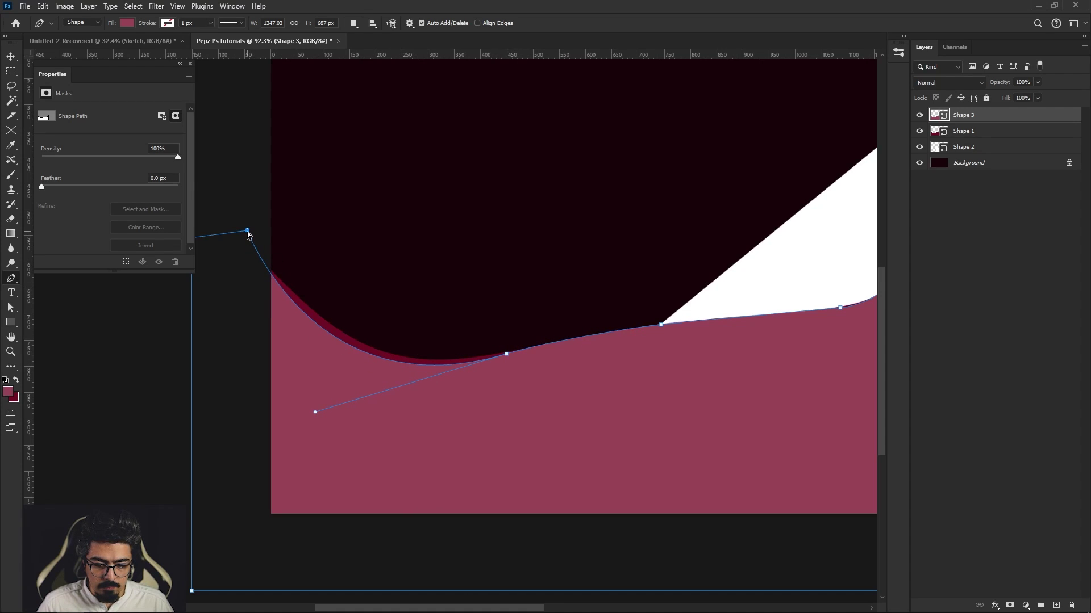
left_click_drag(247, 230, 244, 221, "ctrl")
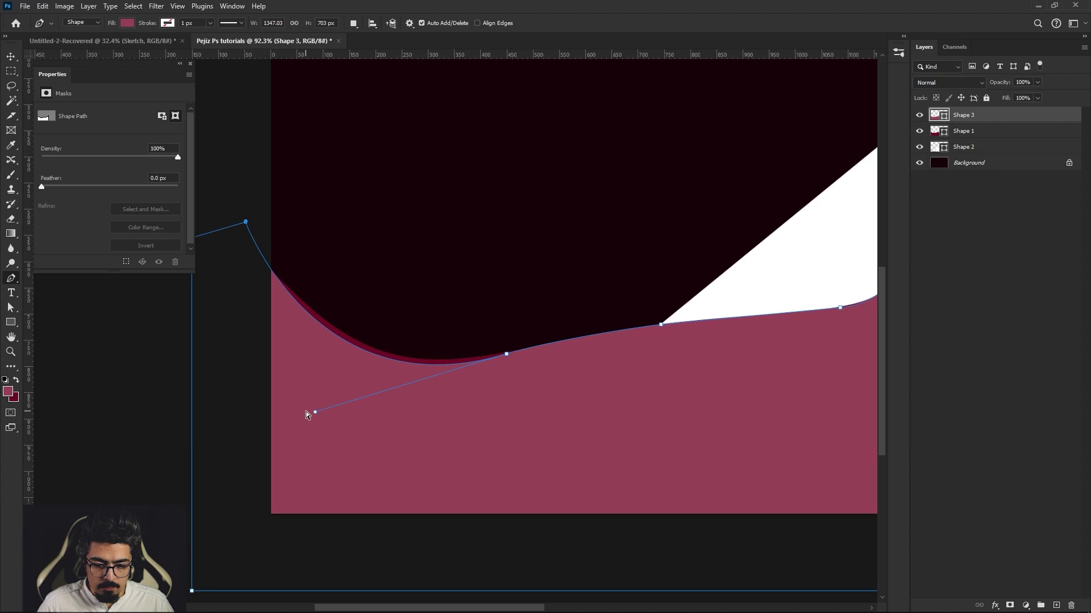
left_click_drag(315, 412, 319, 399, "ctrl")
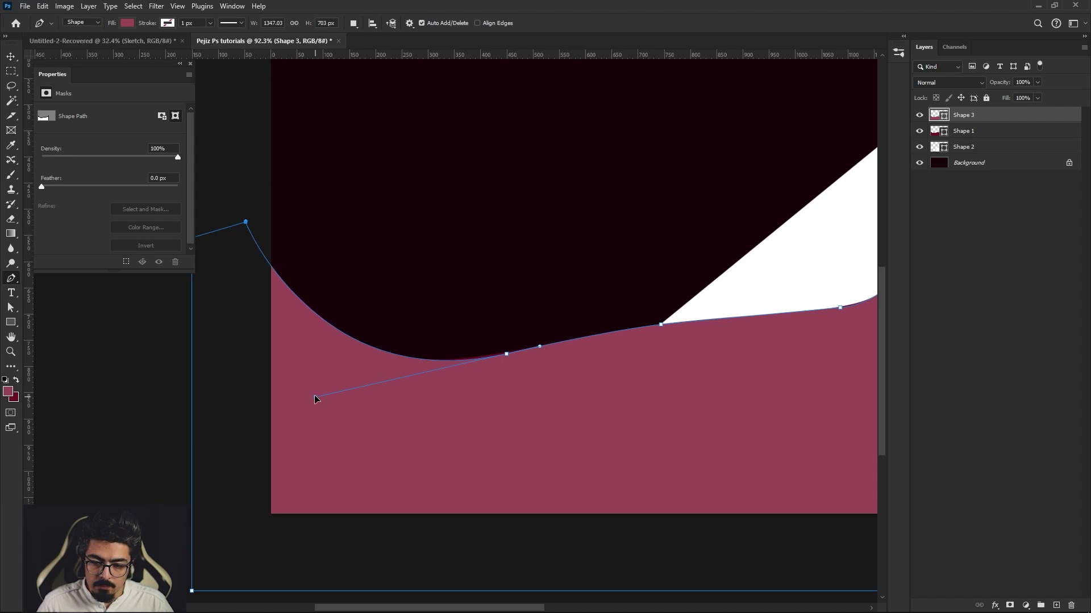
left_click_drag(319, 398, 304, 393, "ctrl")
scroll(490, 417, "down", 2)
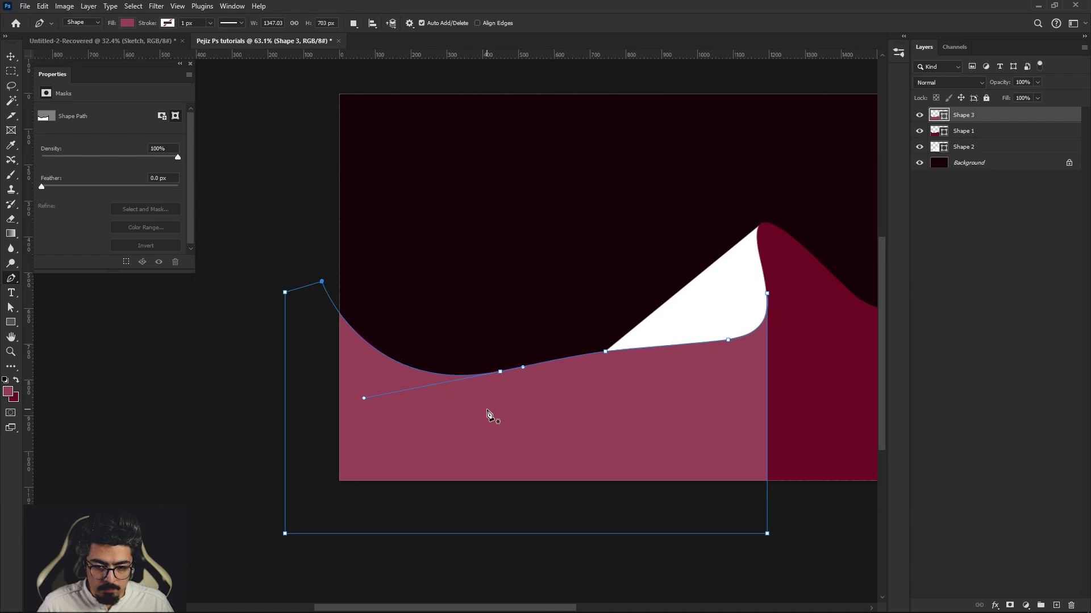
scroll(489, 416, "down", 1)
left_click(10, 56)
Step: Deselect Shape 3, check Shape 2's visibility, and add an empty layer directly above Shape 2
left_click(614, 484)
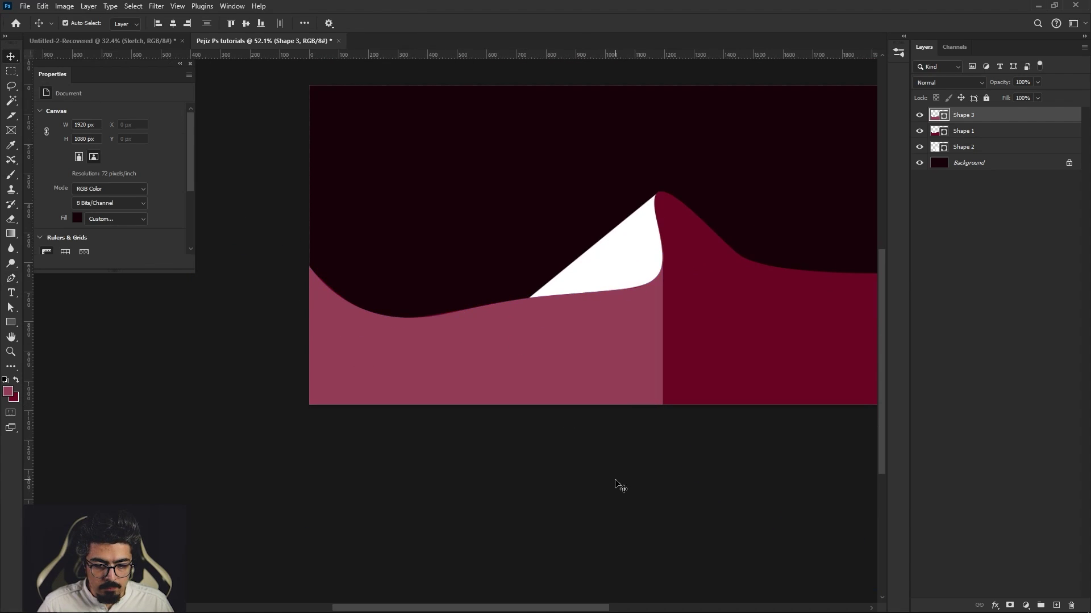
scroll(521, 358, "down", 2)
scroll(521, 359, "up", 1)
scroll(522, 358, "down", 2)
mouse_move(694, 397)
left_mouse_down()
mouse_move(681, 426)
mouse_move(653, 360)
left_mouse_up()
scroll(652, 360, "up", 1)
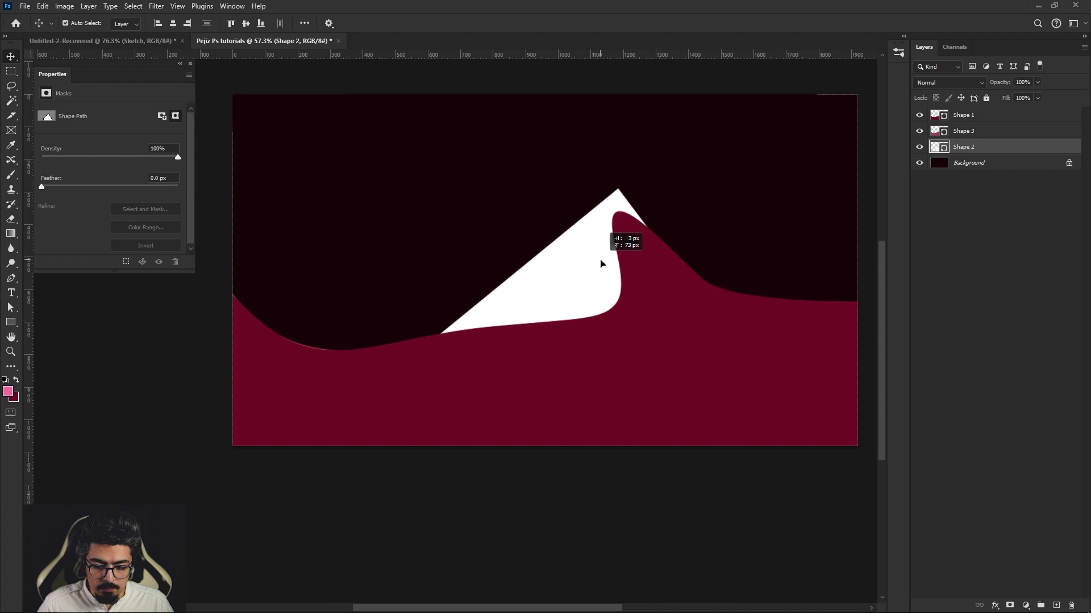
left_click(919, 147)
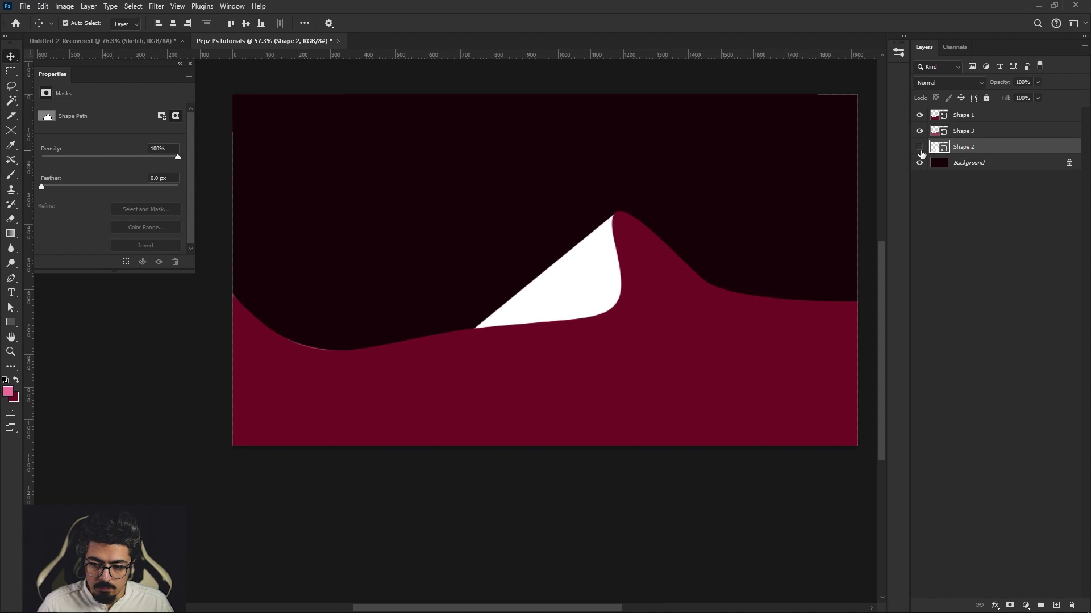
left_click(919, 146)
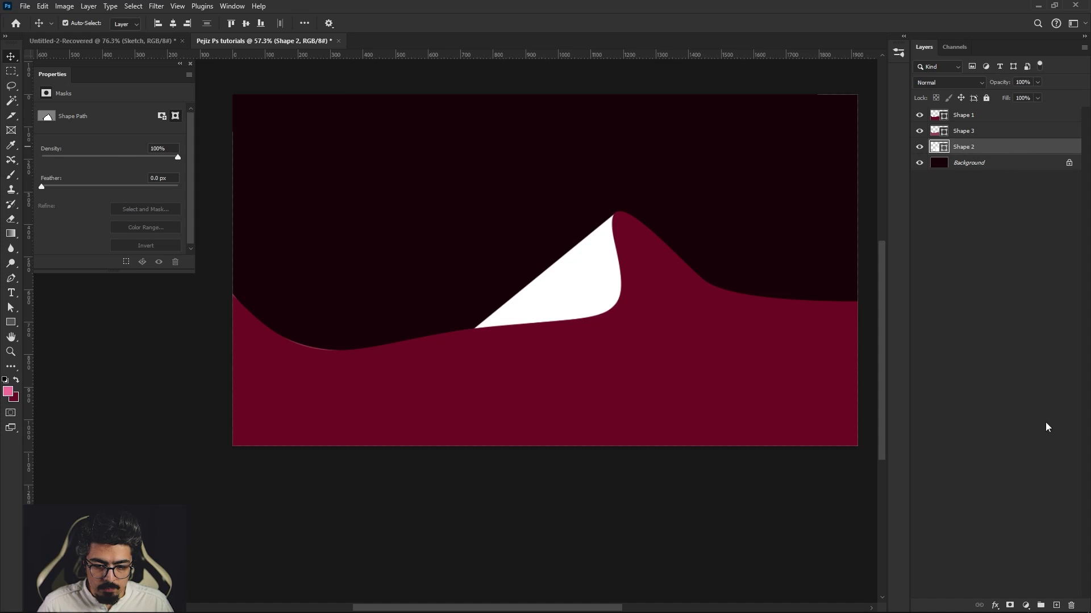
left_click(1056, 605)
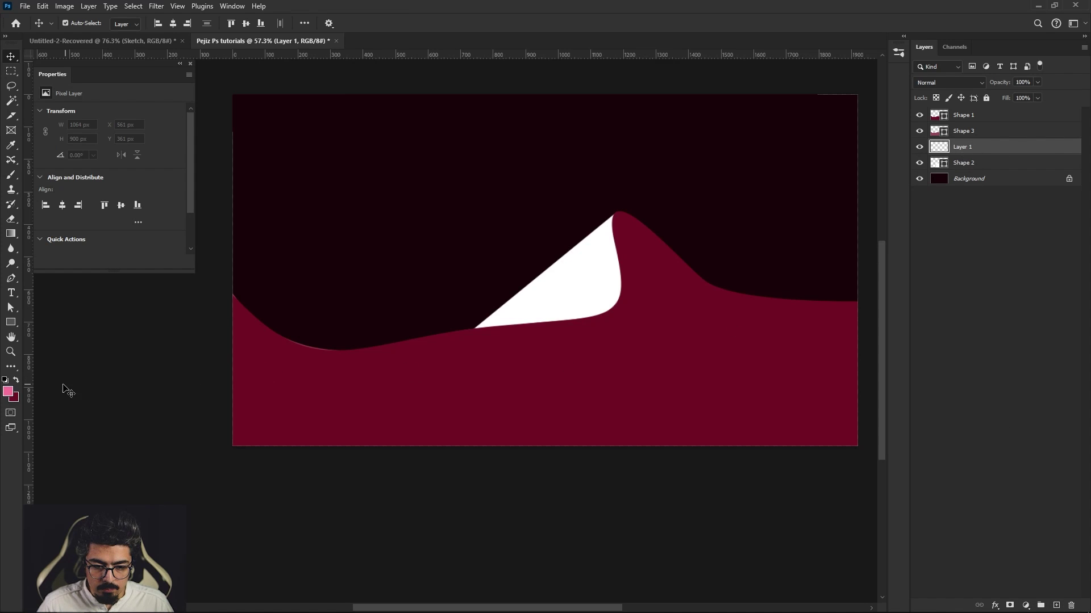
Step: Fill Layer 1 with pink #f8739a and clip it to the white Shape 2
left_click(12, 392)
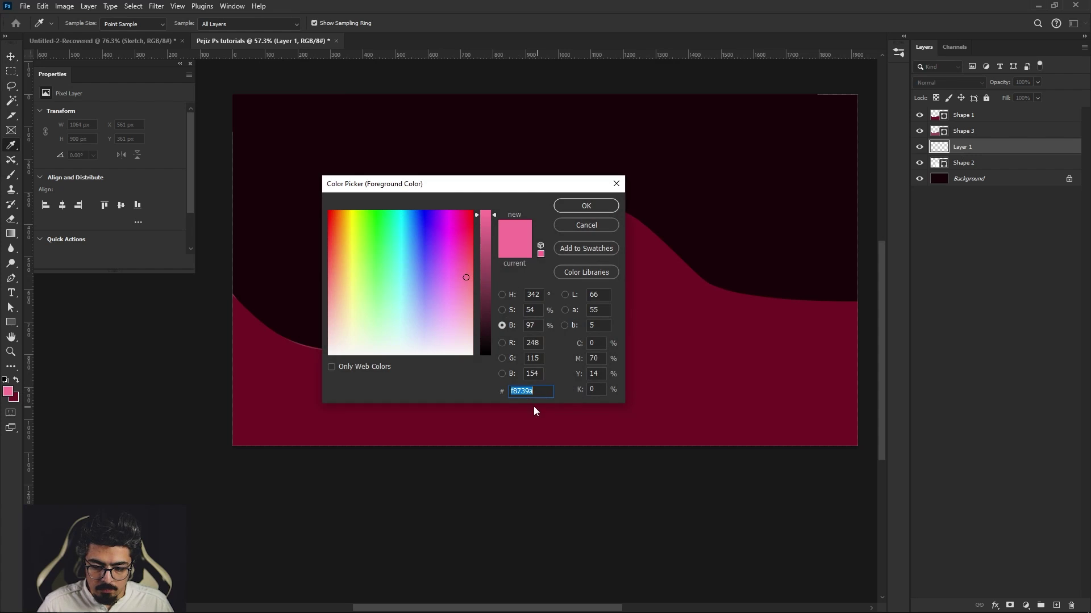
left_click(591, 206)
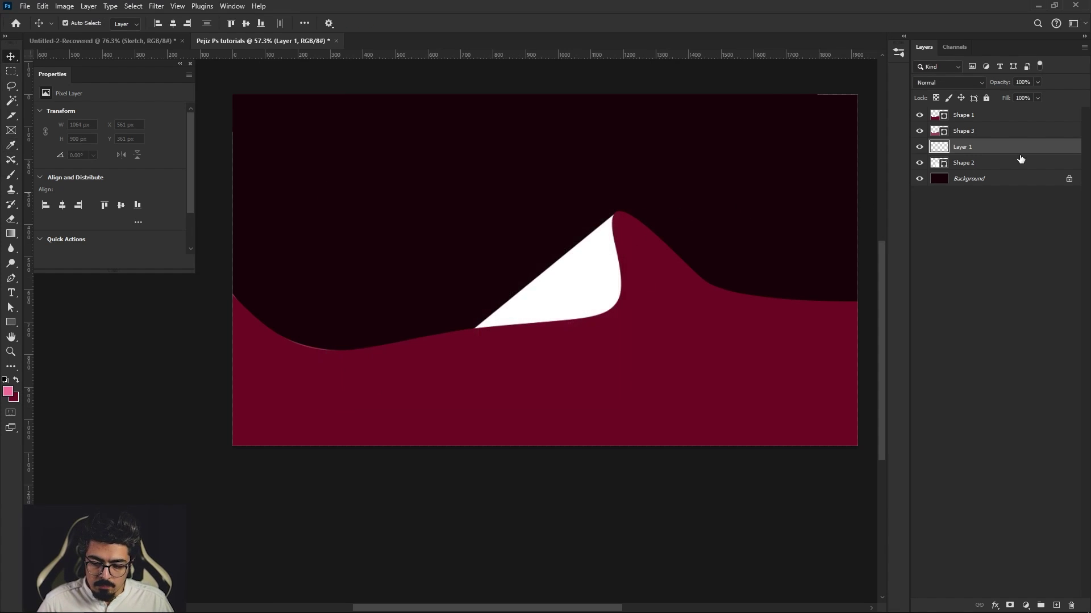
key("alt+BackSpace")
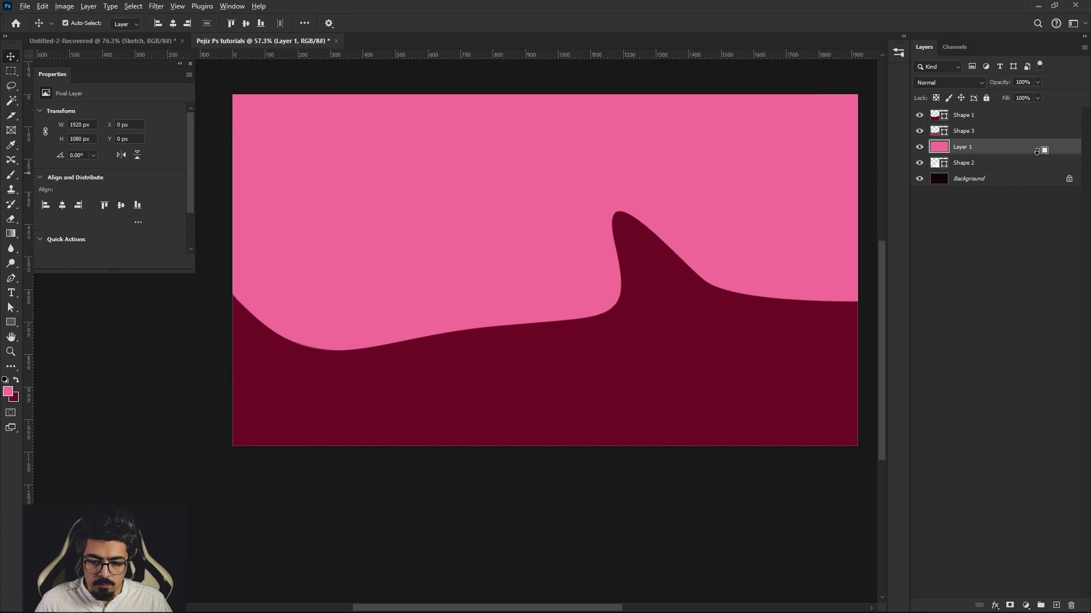
left_click(1037, 153, "alt")
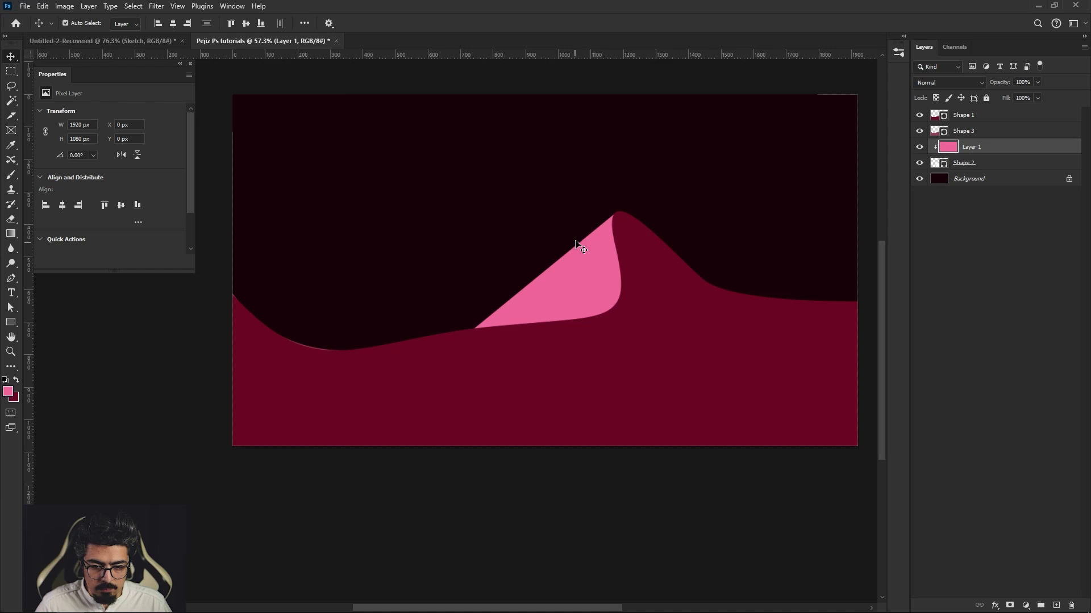
Step: Switch to the regular Brush Tool and sample the dune's crimson colour
scroll(687, 414, "down", 2)
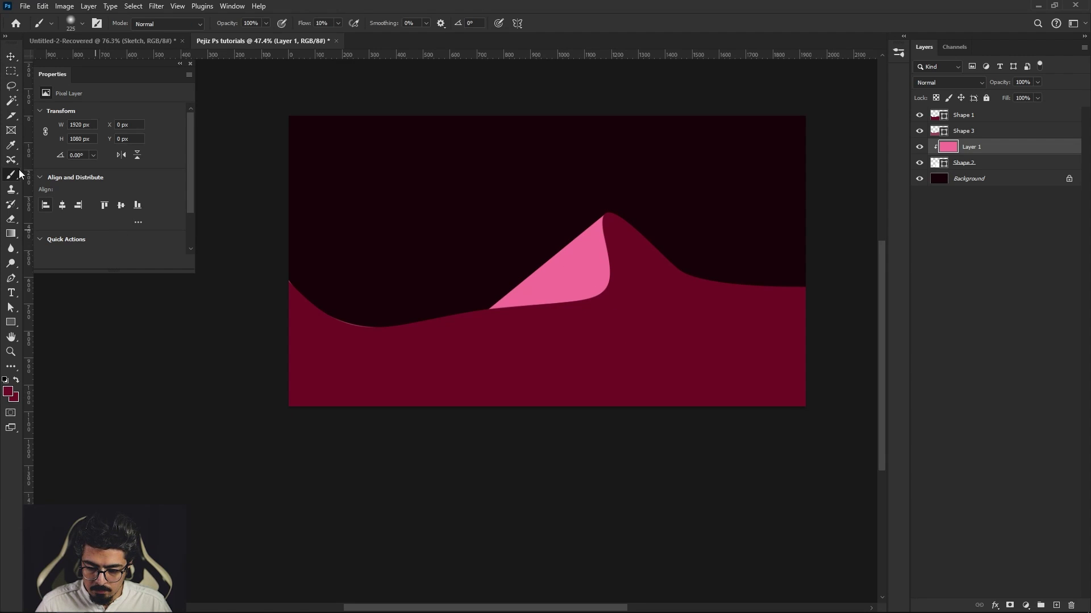
left_click(11, 174)
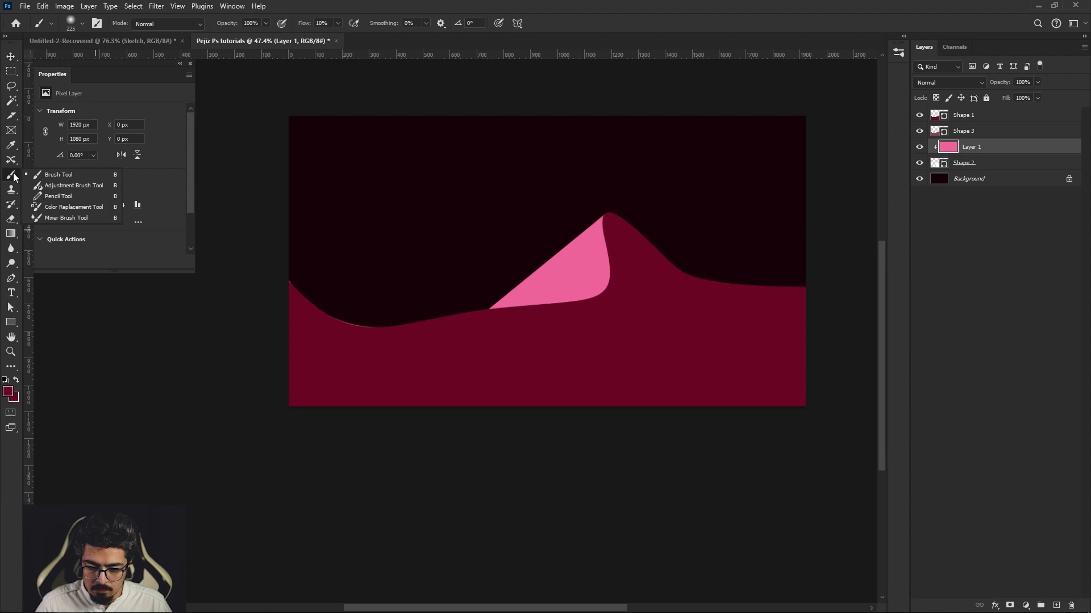
left_click(78, 177)
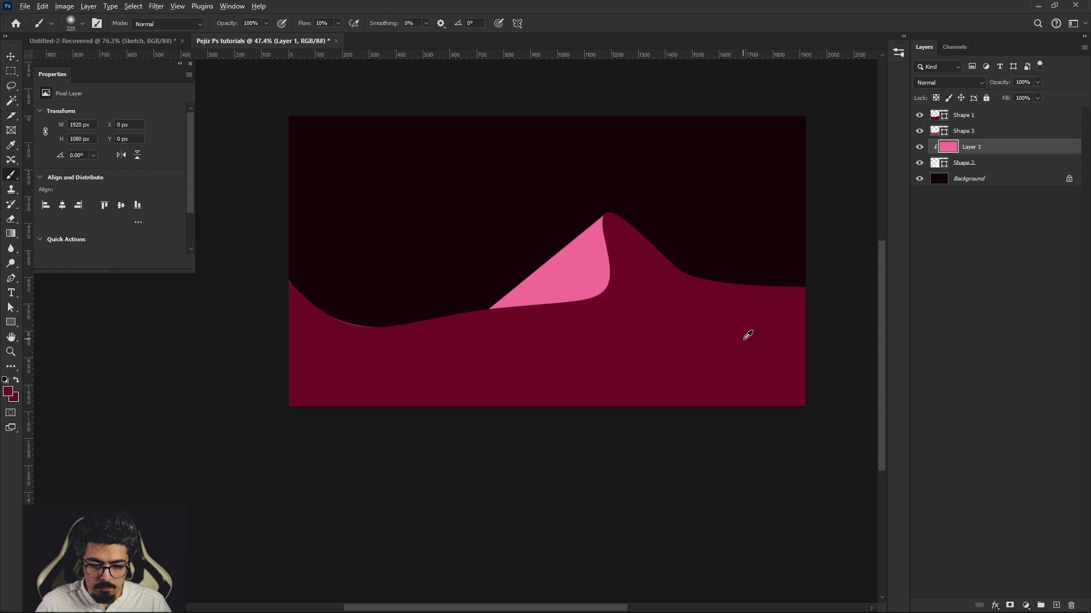
left_click(761, 327, "alt")
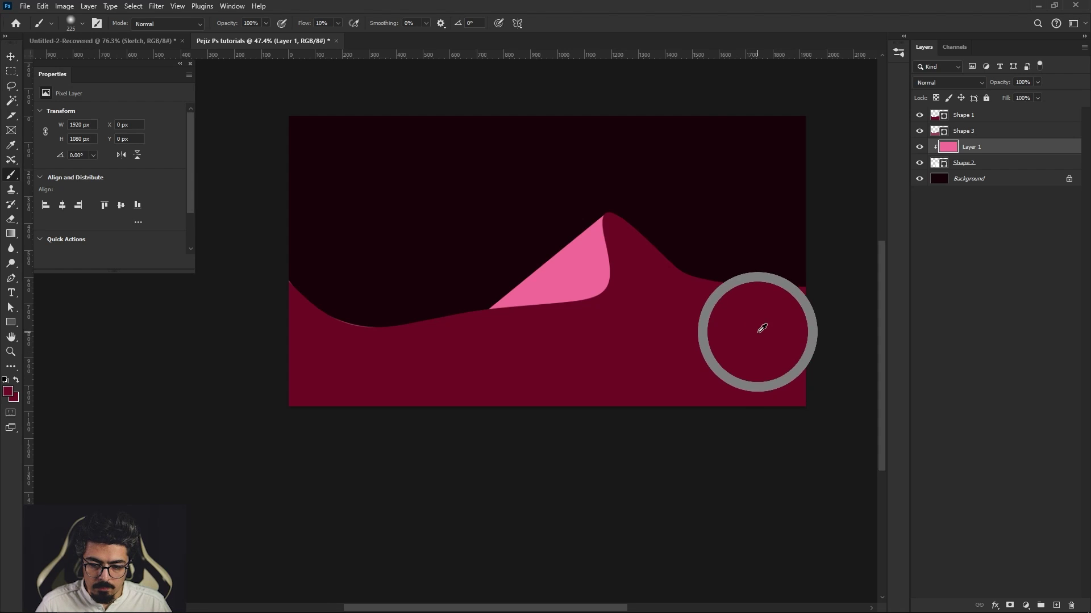
Step: Load the crimson Shape 1 wave outline as a selection, toggling Shape 1 to check it
scroll(584, 227, "up", 2)
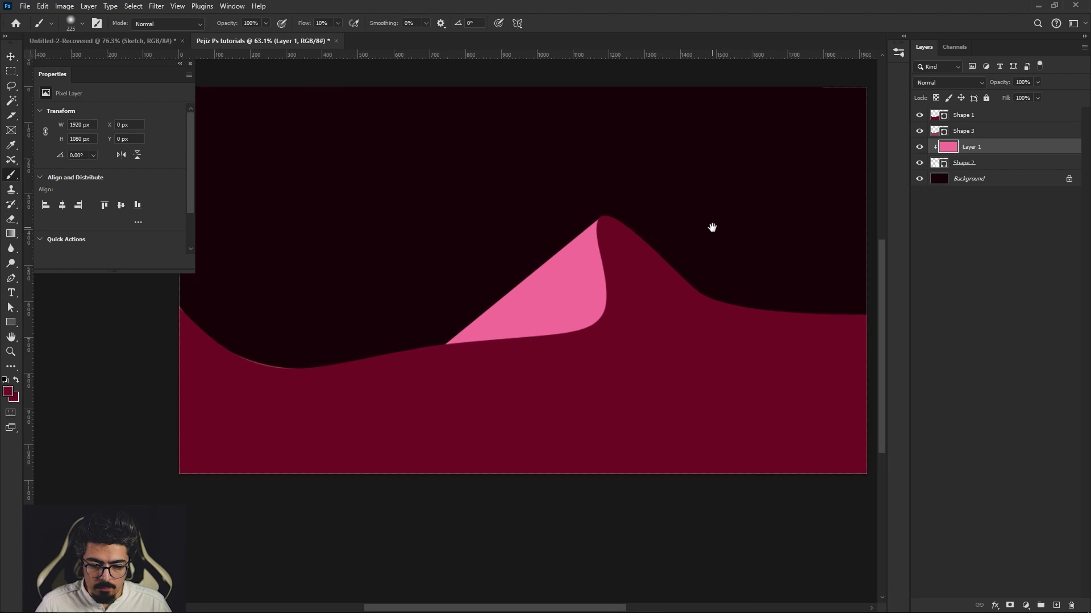
left_click(903, 160, "ctrl")
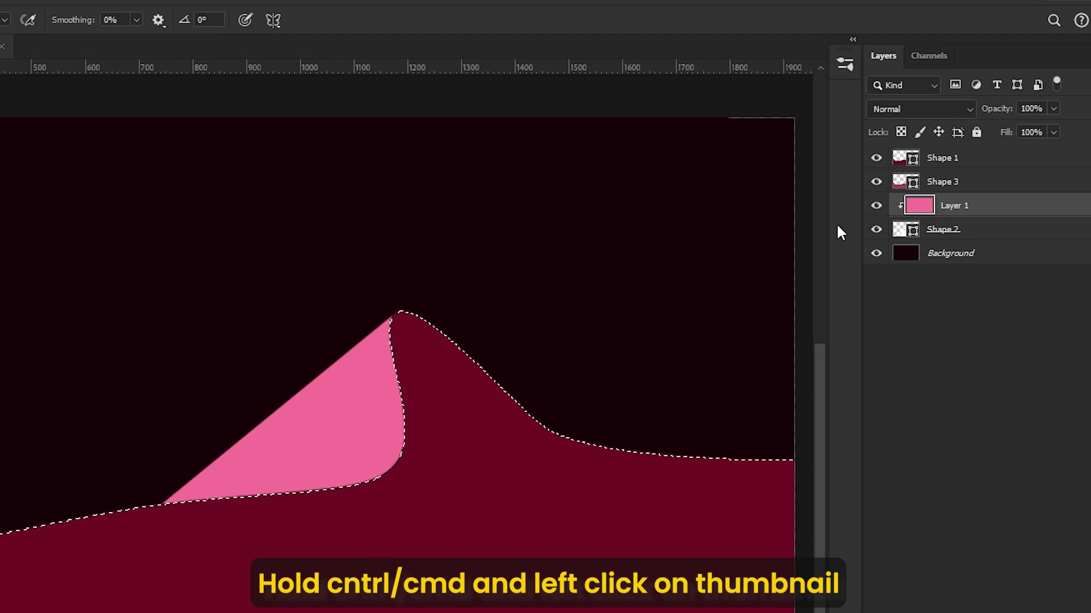
left_click(876, 159)
left_click(876, 160)
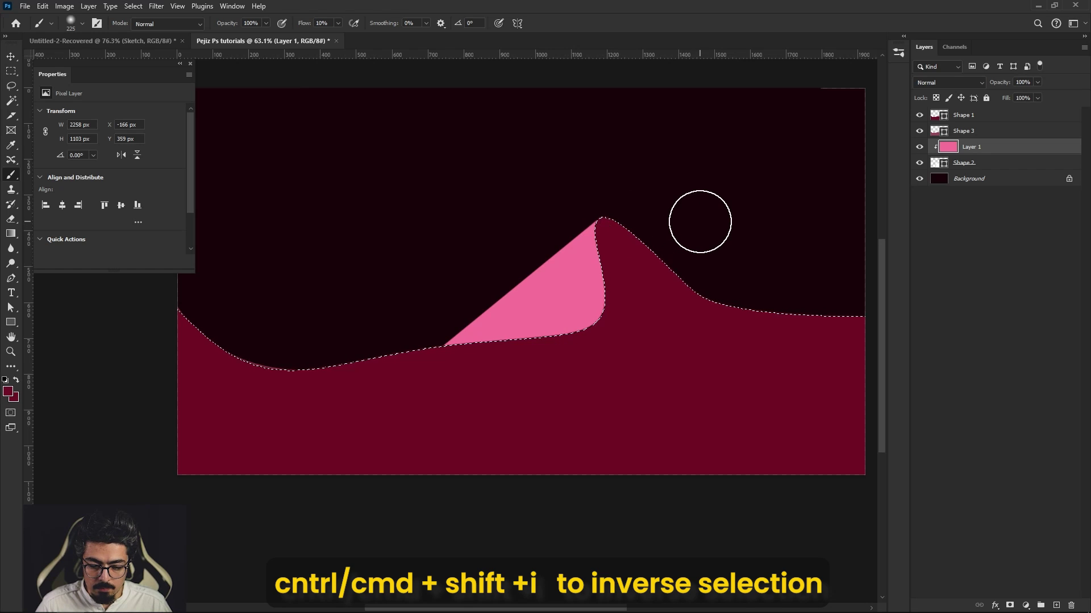
Step: Invert the selection and try dark shading strokes on the fold with a soft 201 px brush, undoing each
key("ctrl+shift+i")
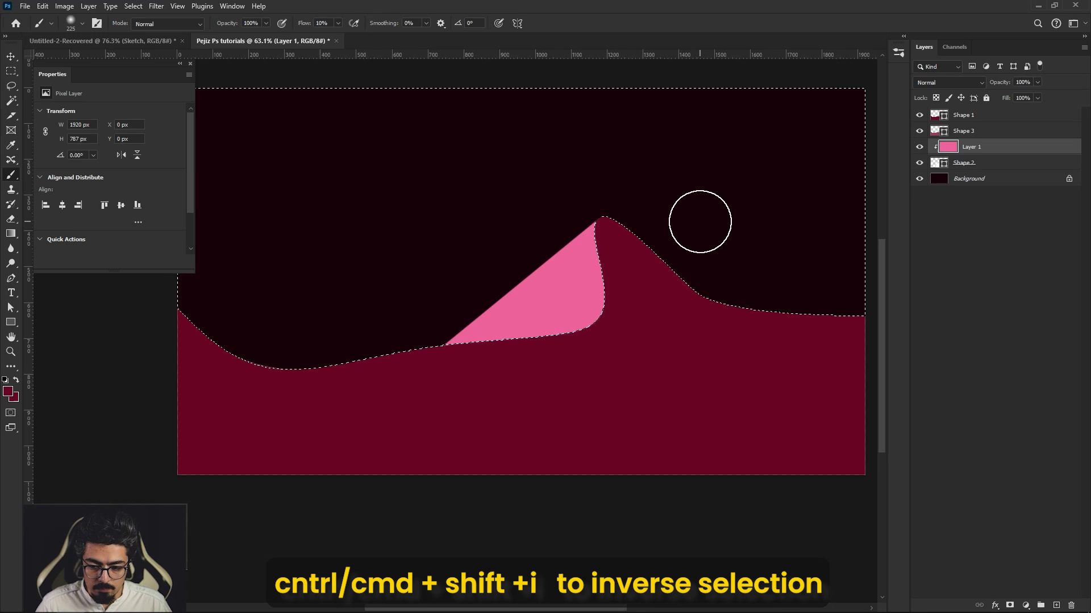
scroll(652, 219, "down", 1, "alt")
left_click_drag(604, 227, 529, 332)
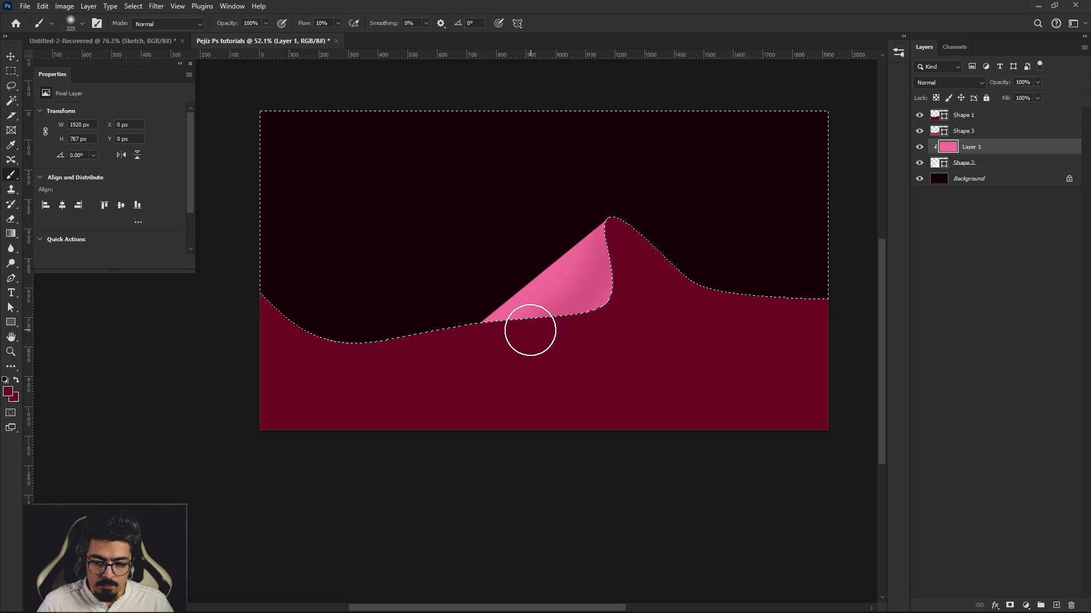
key("ctrl+z")
scroll(553, 339, "up", 2, "alt")
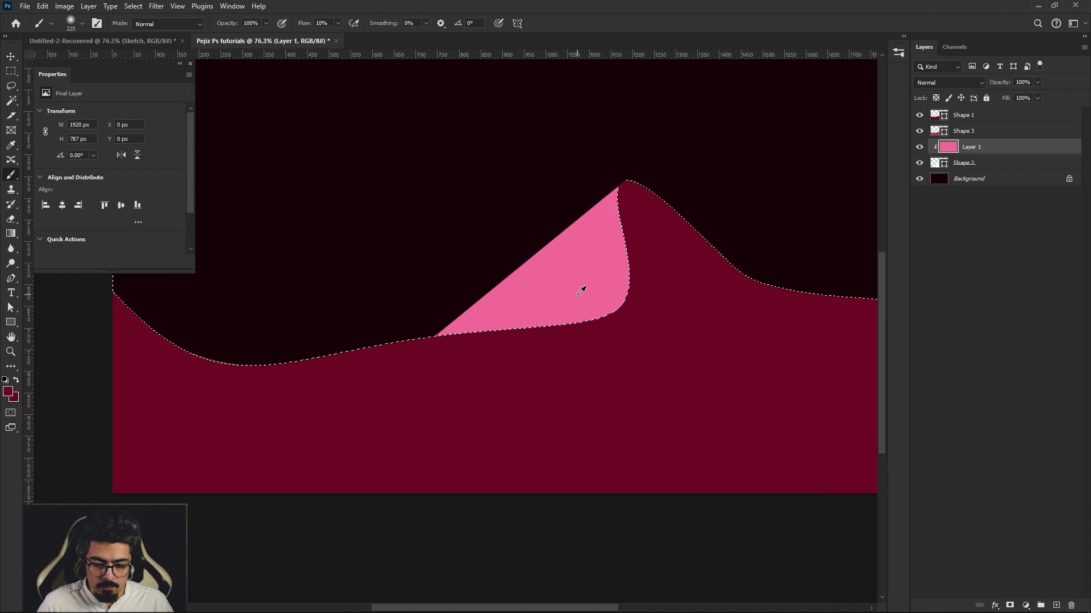
left_click_drag(562, 337, 554, 353)
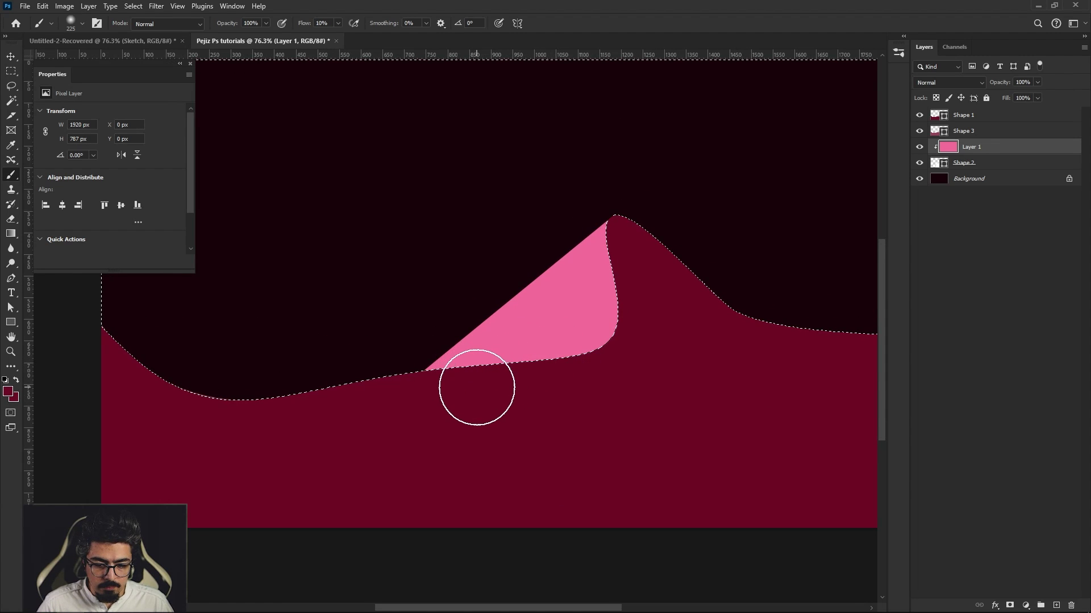
left_click_drag(571, 317, 564, 322, "alt")
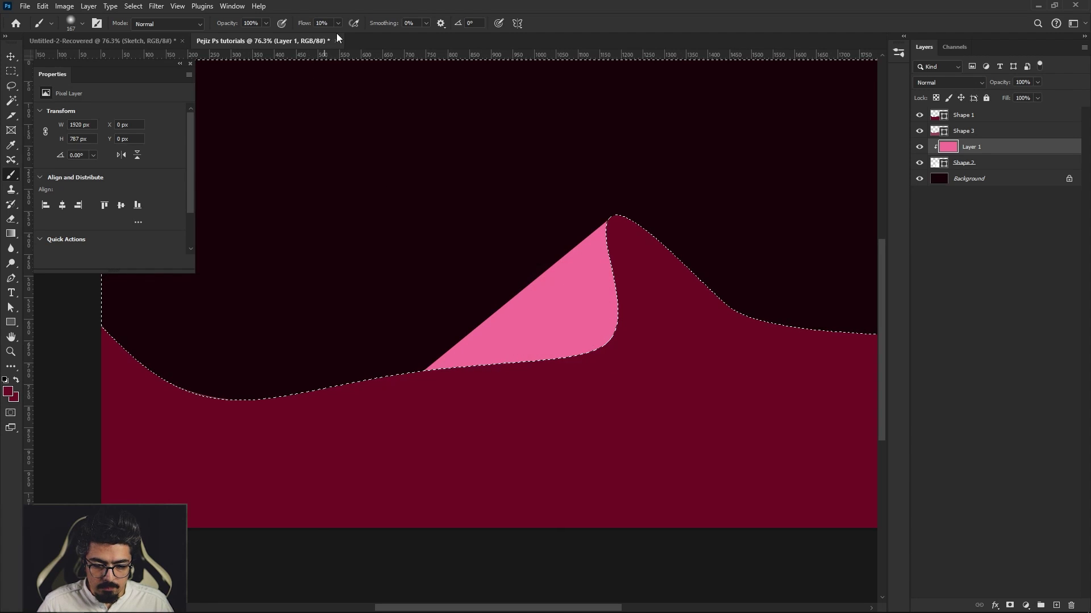
mouse_move(620, 250)
left_mouse_down()
mouse_move(599, 284)
mouse_move(485, 378)
mouse_move(572, 311)
mouse_move(580, 287)
mouse_move(442, 394)
mouse_move(618, 256)
mouse_move(579, 304)
mouse_move(494, 377)
mouse_move(614, 246)
mouse_move(489, 355)
left_mouse_up()
key("ctrl+z")
key("ctrl+z")
key("ctrl+z")
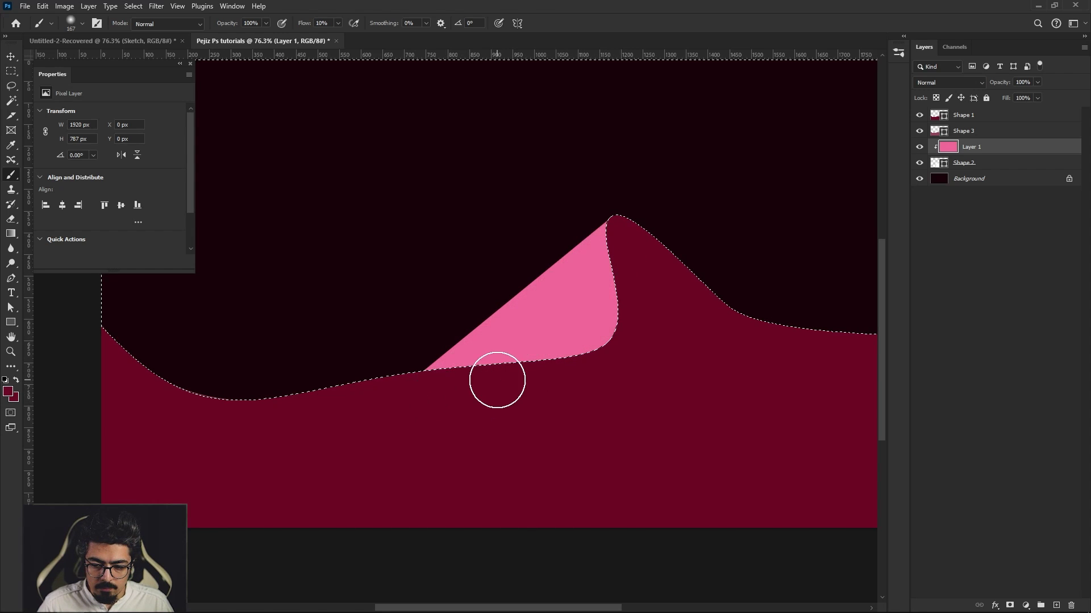
Step: Paint a soft dark diagonal band across the pink fold, resizing the brush to about 157 px
scroll(498, 364, "up", 3)
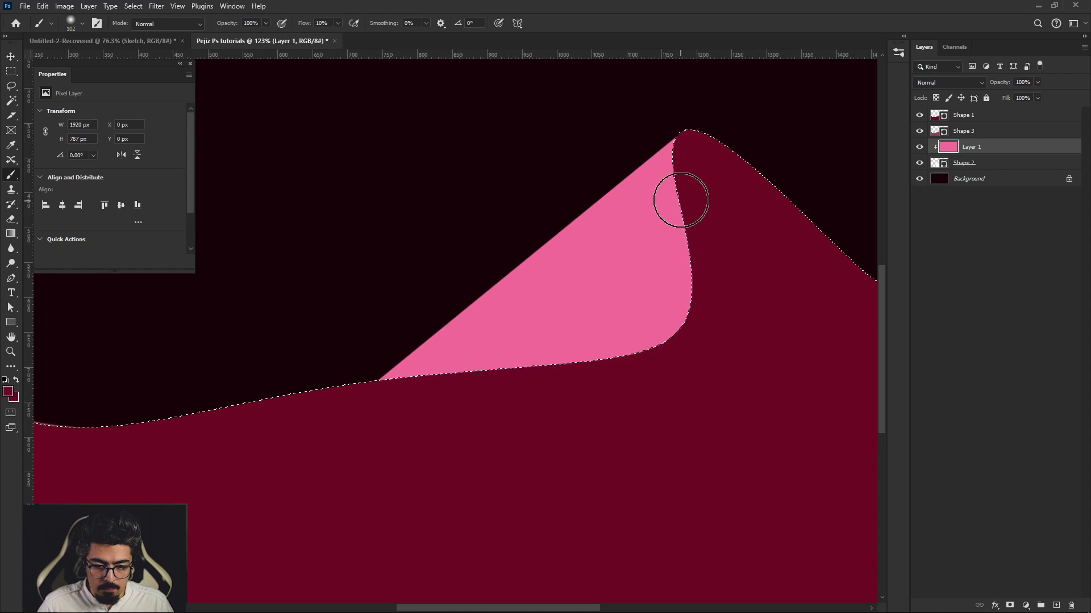
mouse_move(687, 182)
left_mouse_down()
mouse_move(580, 302)
mouse_move(488, 355)
mouse_move(603, 284)
mouse_move(696, 163)
mouse_move(571, 295)
mouse_move(413, 398)
mouse_move(611, 270)
mouse_move(664, 202)
mouse_move(414, 392)
mouse_move(675, 216)
mouse_move(470, 380)
mouse_move(697, 188)
mouse_move(571, 341)
mouse_move(645, 305)
mouse_move(676, 214)
mouse_move(663, 274)
left_mouse_up()
key("bracketright")
key("bracketright")
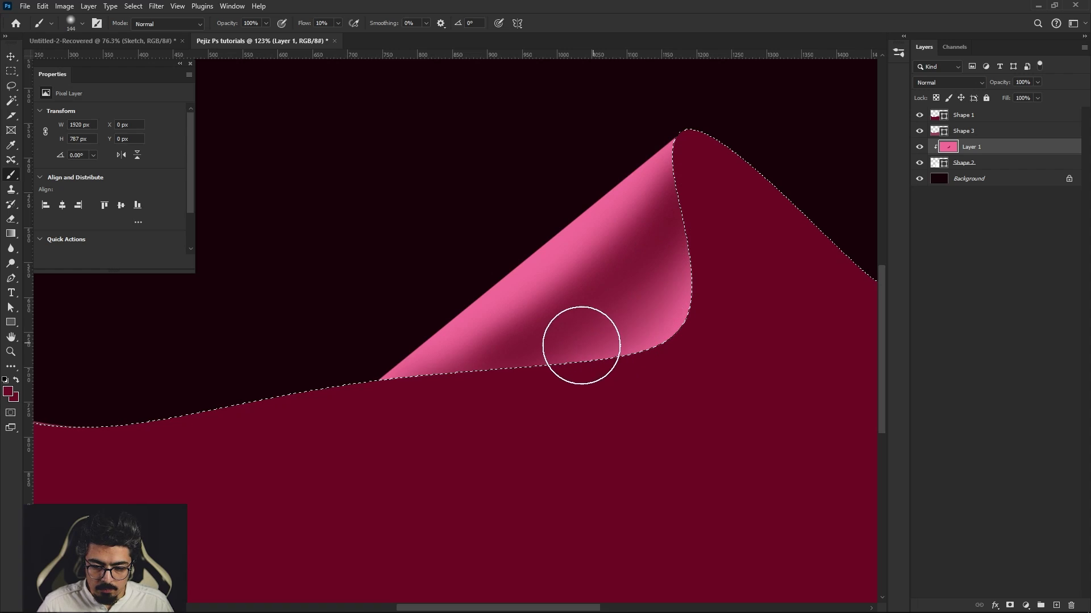
left_click_drag(689, 188, 671, 185)
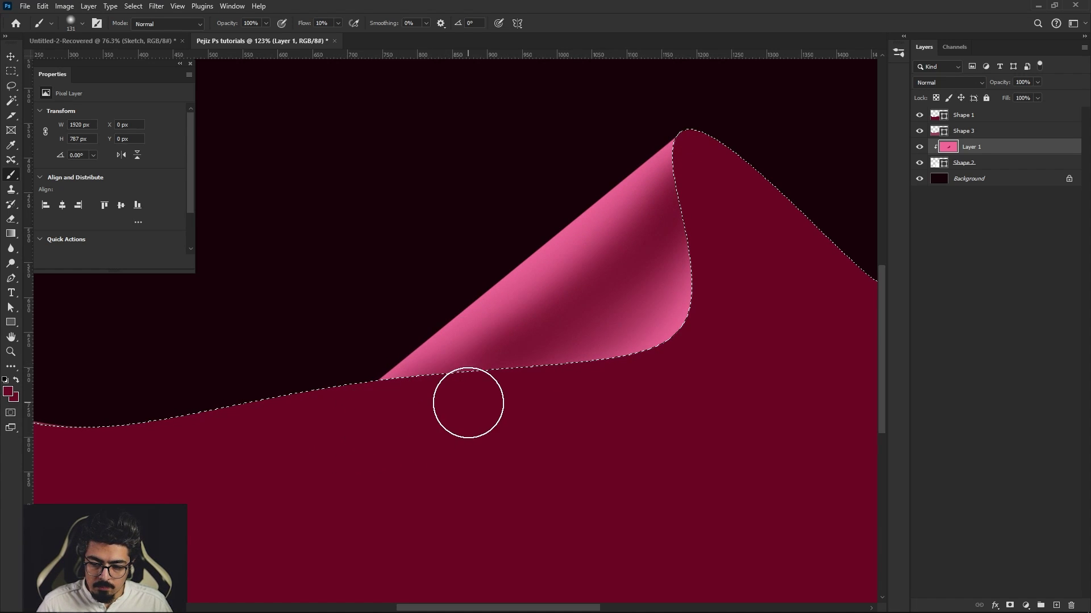
left_click_drag(710, 195, 724, 193)
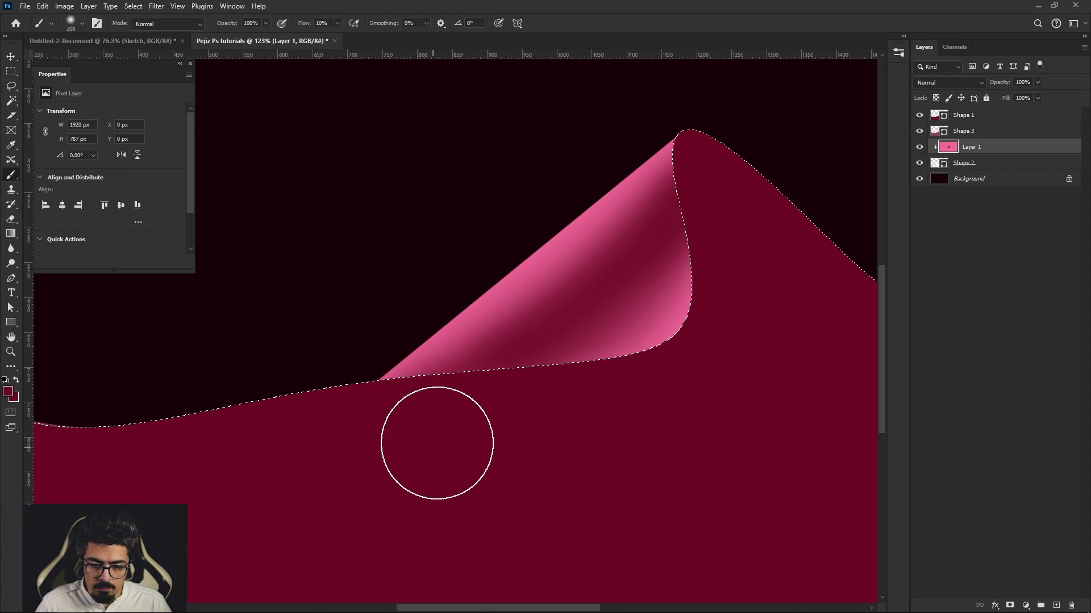
scroll(693, 305, "down", 5)
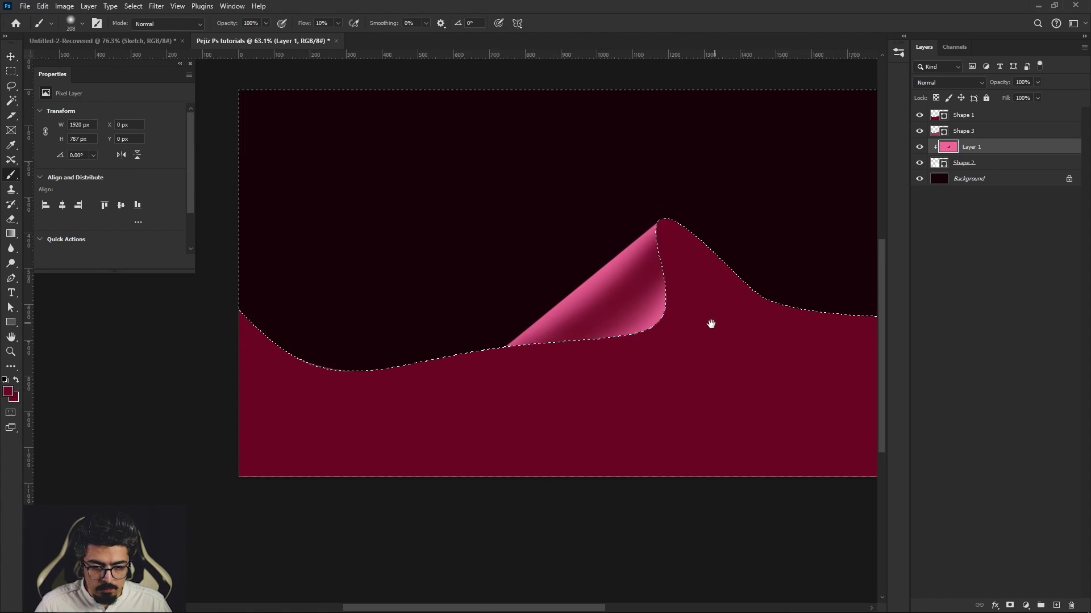
scroll(630, 313, "up", 2)
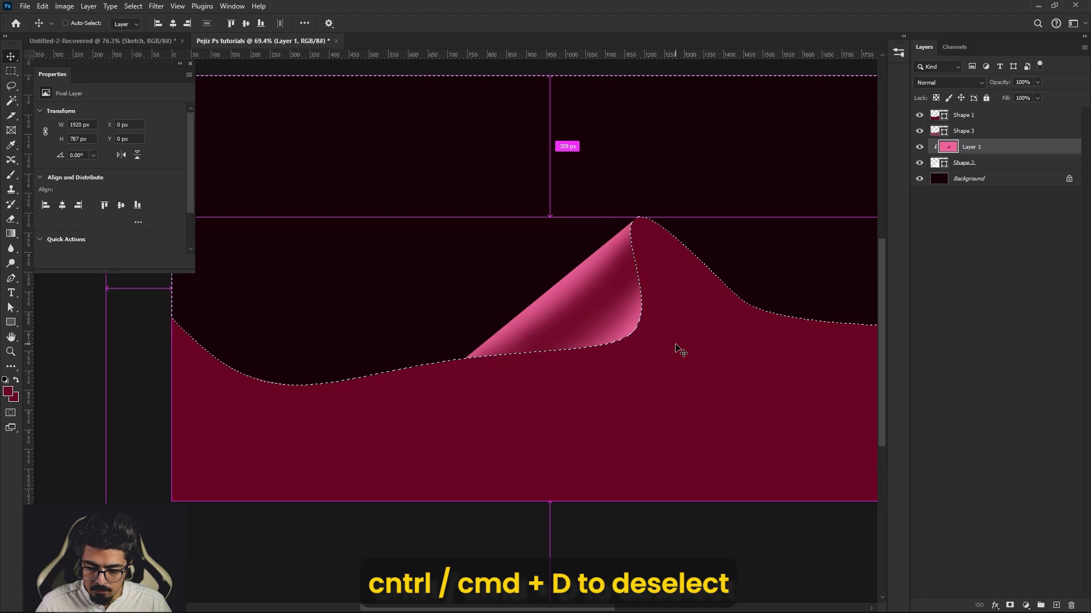
Step: Drop the current selection and deselect the Layer 1 fold layer
key("ctrl+d")
scroll(667, 347, "down", 3)
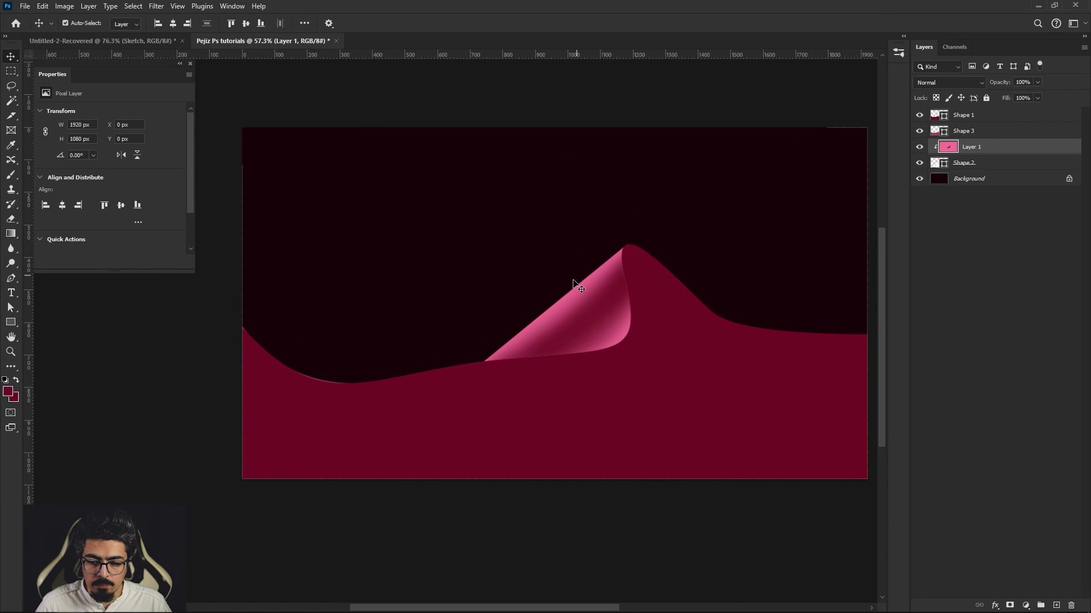
scroll(655, 337, "up", 3)
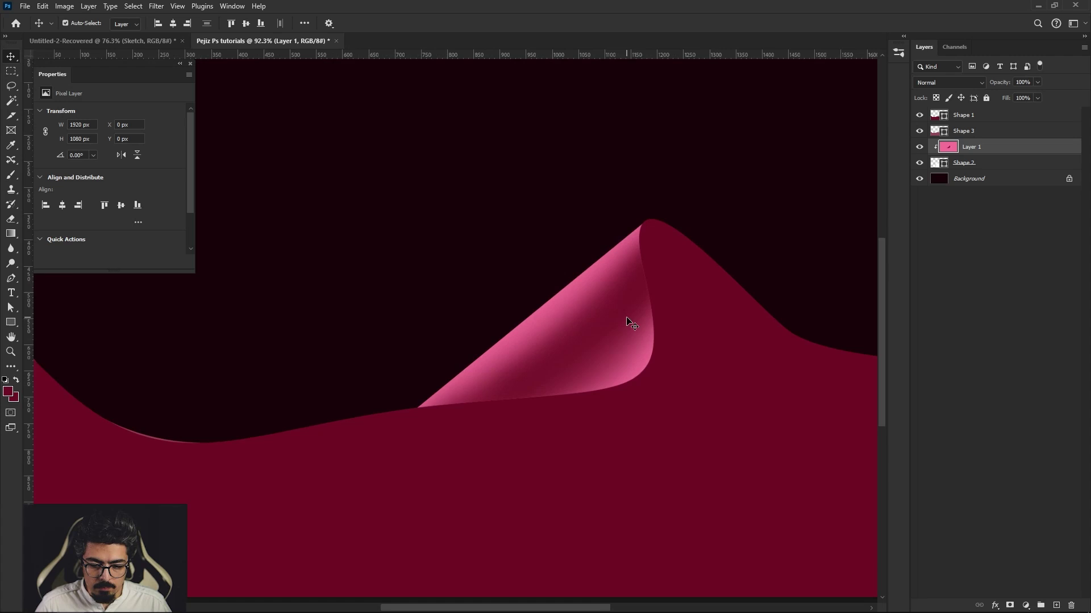
scroll(676, 364, "down", 2)
scroll(679, 370, "down", 2)
scroll(682, 375, "down", 1)
left_click(787, 234)
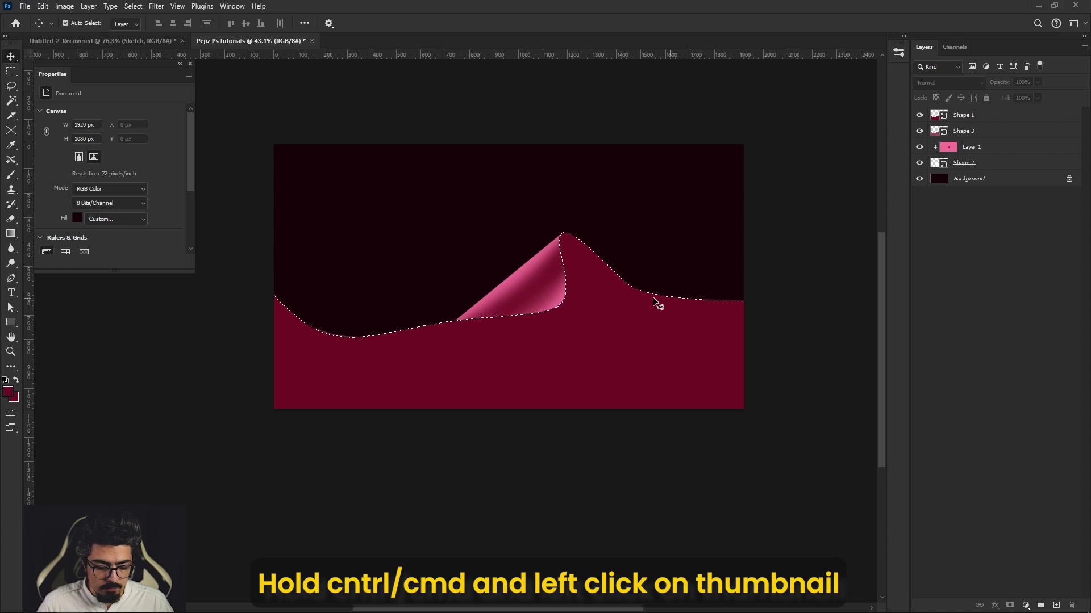
Step: Pick the standard Brush tool and load the Shape 1 wave outline as the selection
key("b")
right_click(11, 176)
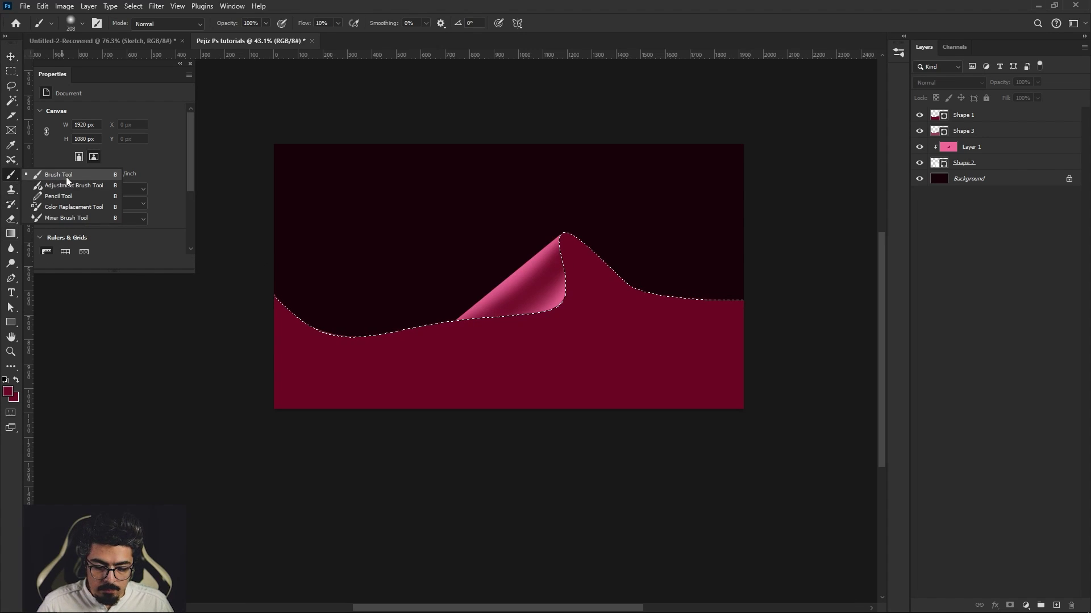
left_click(76, 174)
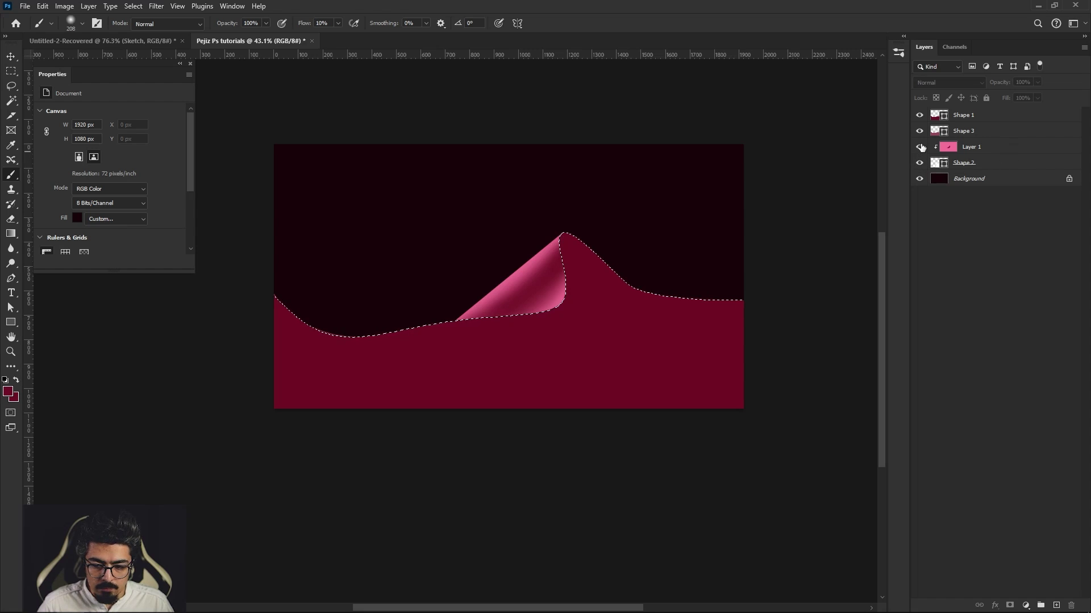
left_click(919, 116)
left_click(919, 115)
left_click(1010, 116)
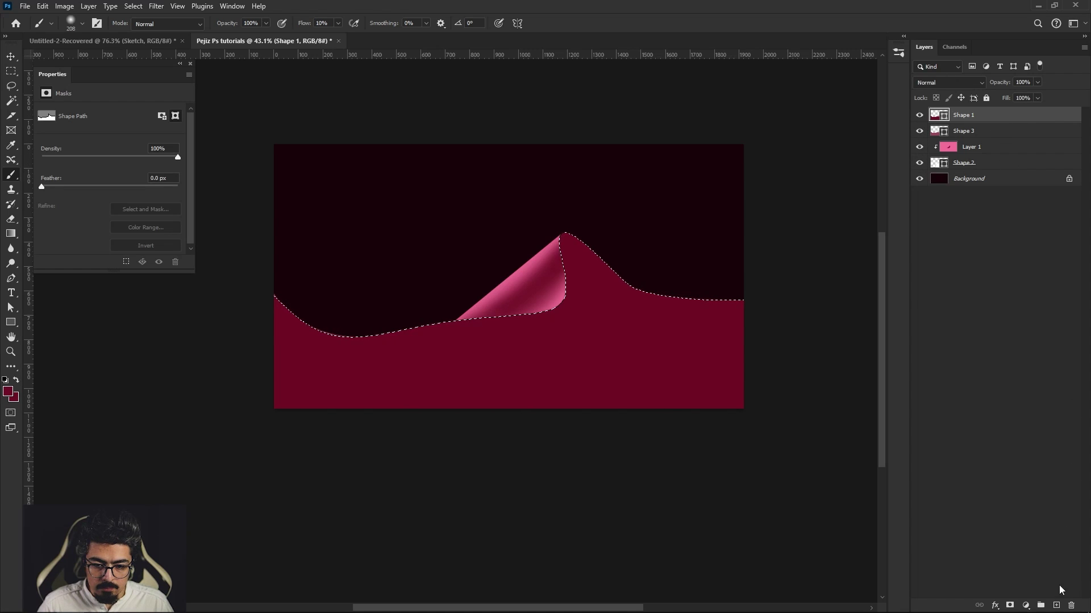
Step: Add a new layer, sample the fold's pink, and enlarge the brush to about 611 px
left_click(1056, 605)
scroll(680, 288, "up", 2)
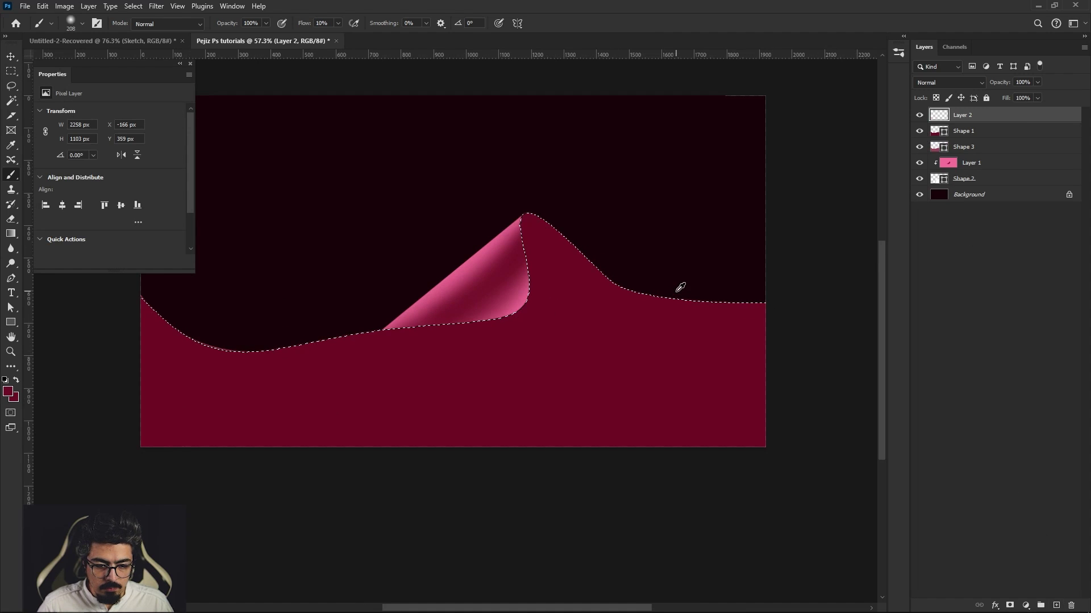
left_click_drag(739, 273, 726, 233)
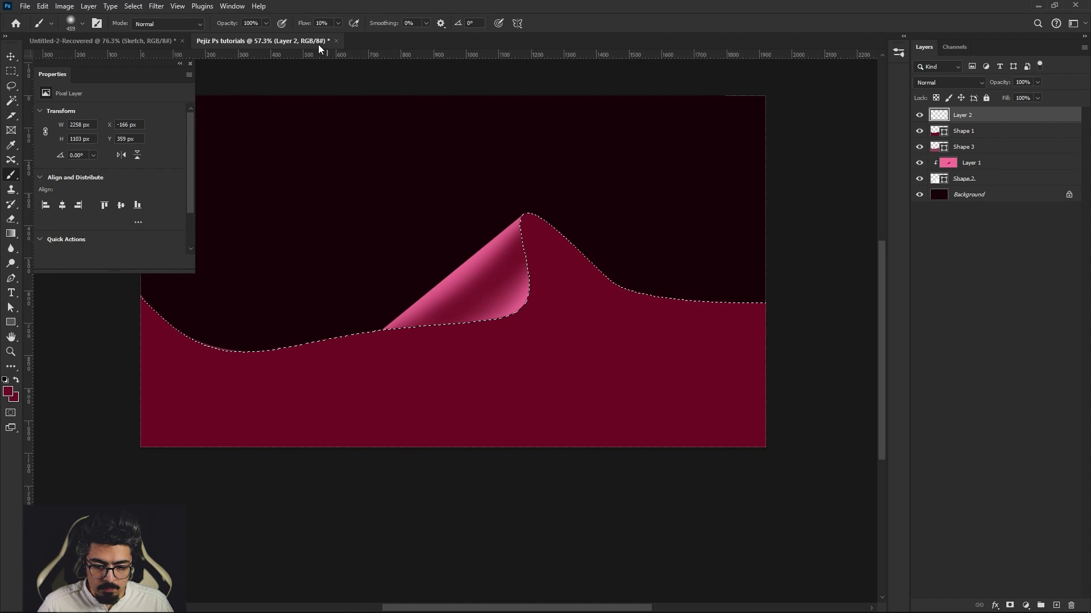
scroll(498, 343, "down", 2)
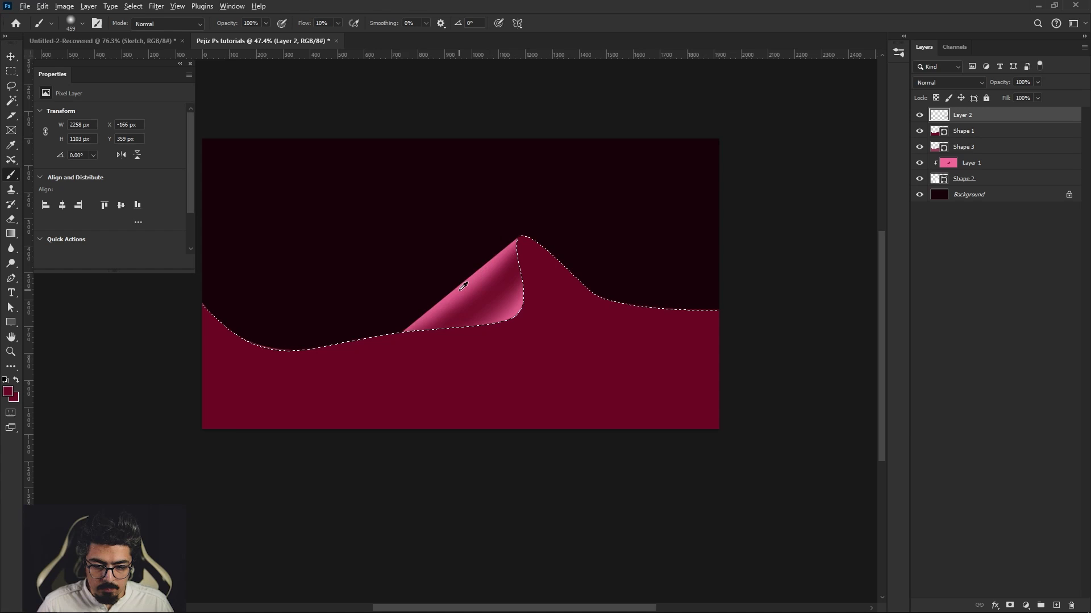
left_click(463, 285, "alt")
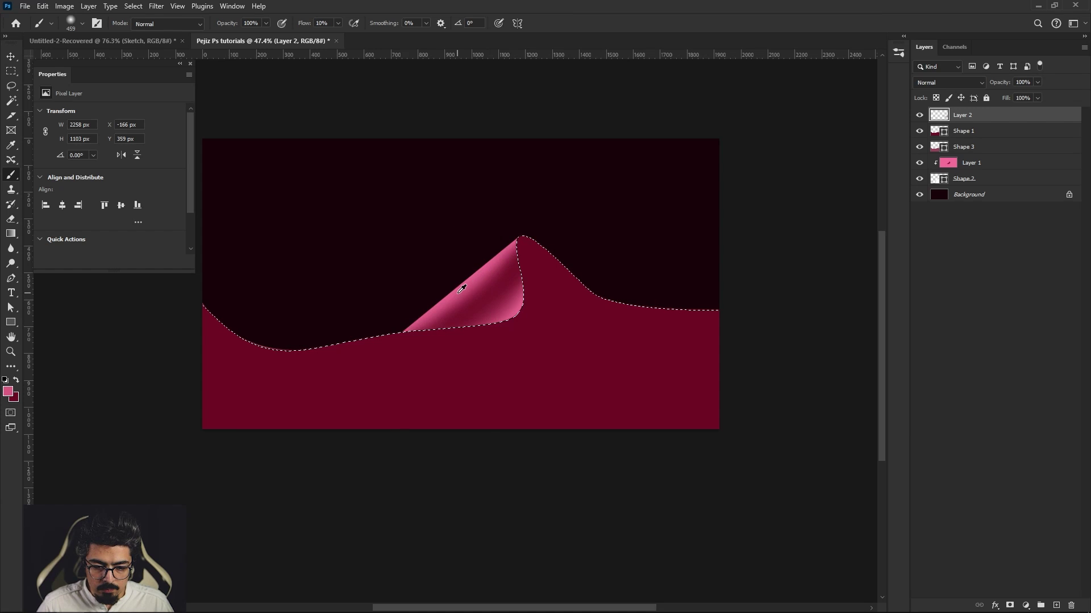
left_click(456, 291, "alt")
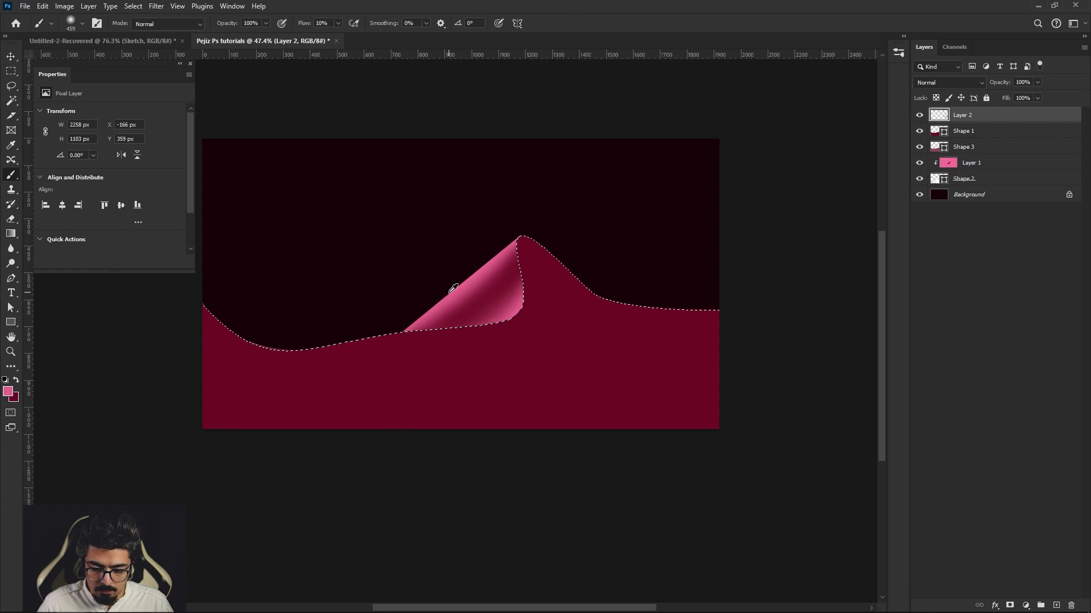
left_click_drag(703, 237, 725, 223)
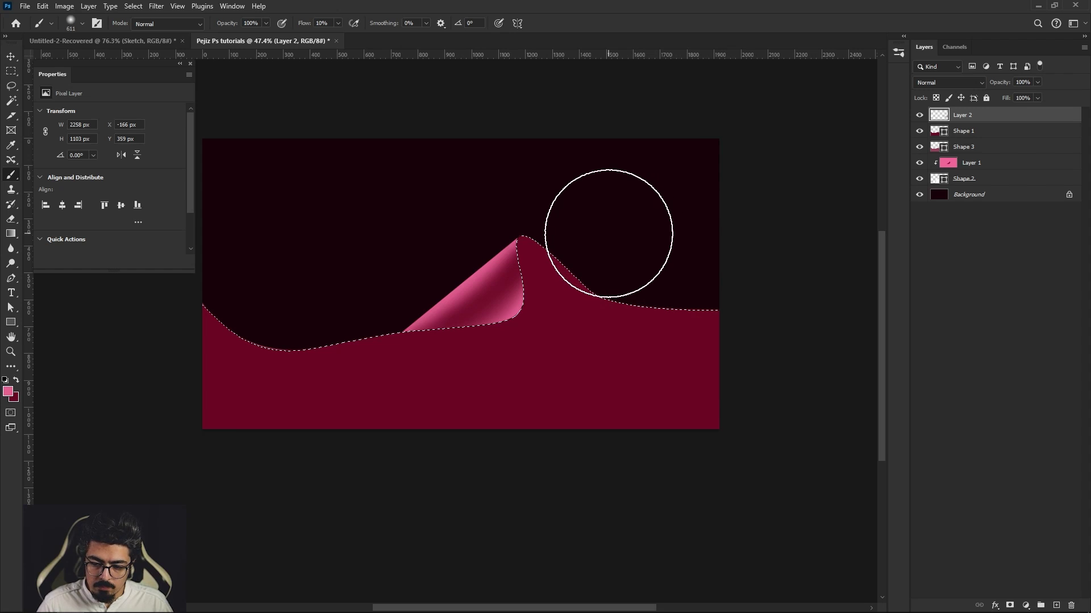
Step: Brush soft pink glow along the wave crest, right side and lower corners using sizes up to 861 px
mouse_move(629, 275)
left_mouse_down()
mouse_move(670, 290)
mouse_move(630, 276)
left_mouse_up()
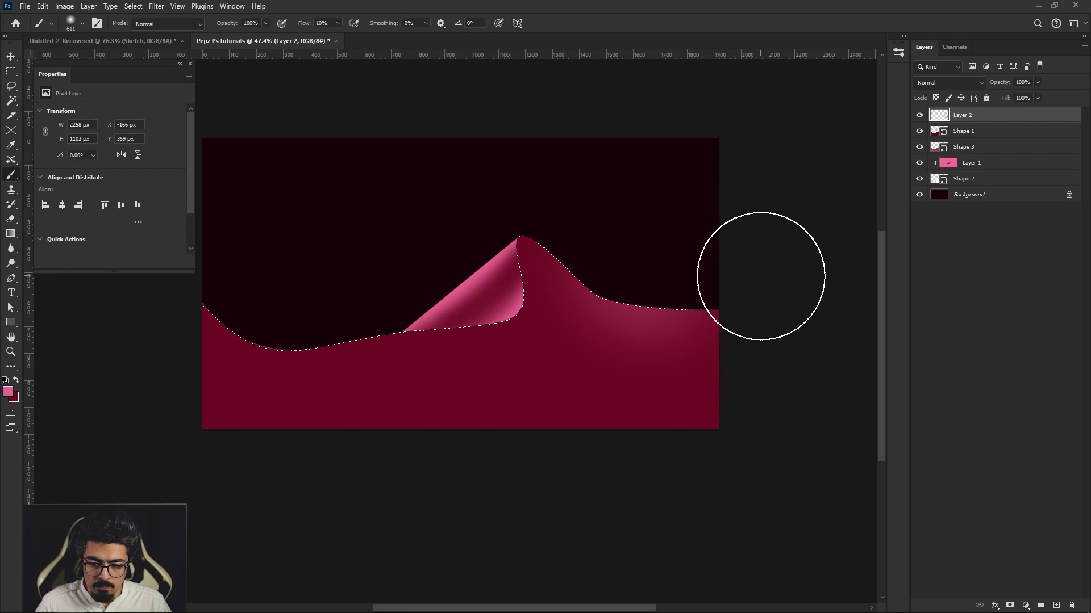
left_click_drag(701, 248, 732, 264)
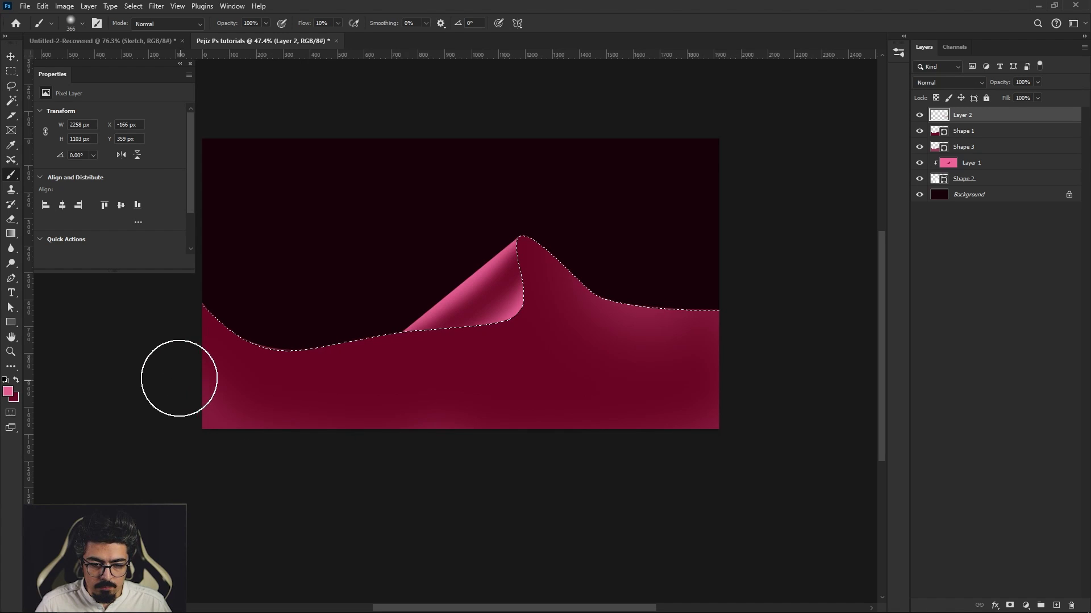
right_click(210, 318, "alt")
scroll(210, 318, "down", 2)
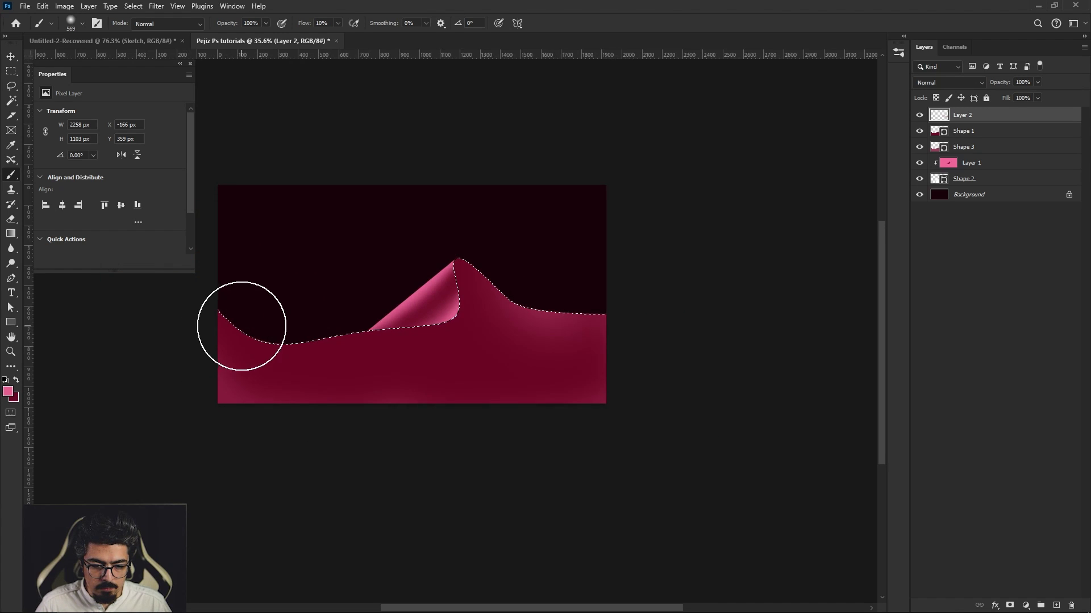
scroll(210, 324, "left", 2)
right_click(281, 309, "alt")
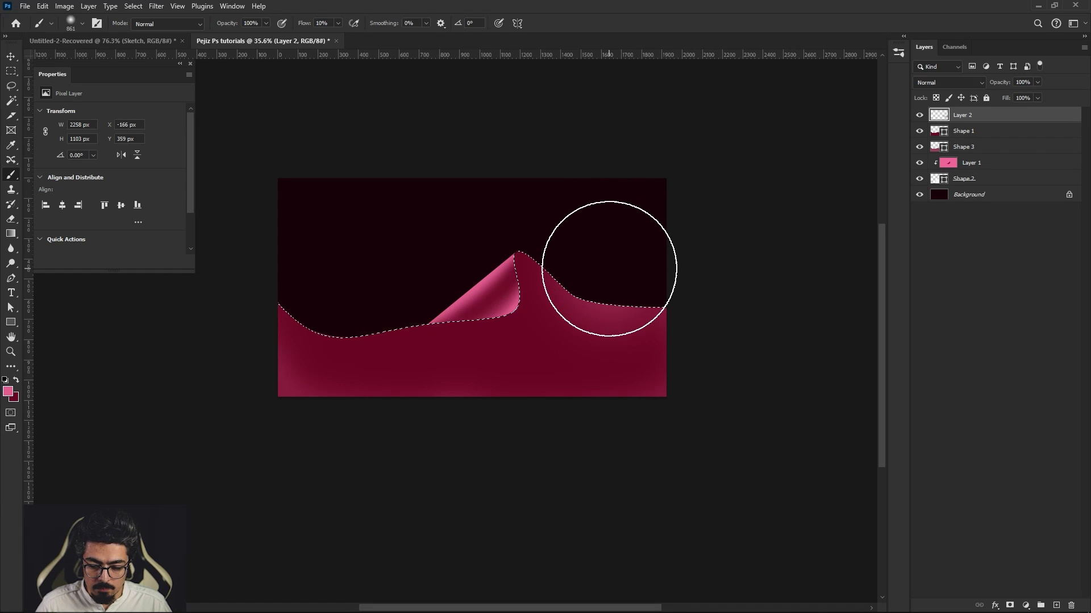
scroll(628, 353, "up", 2)
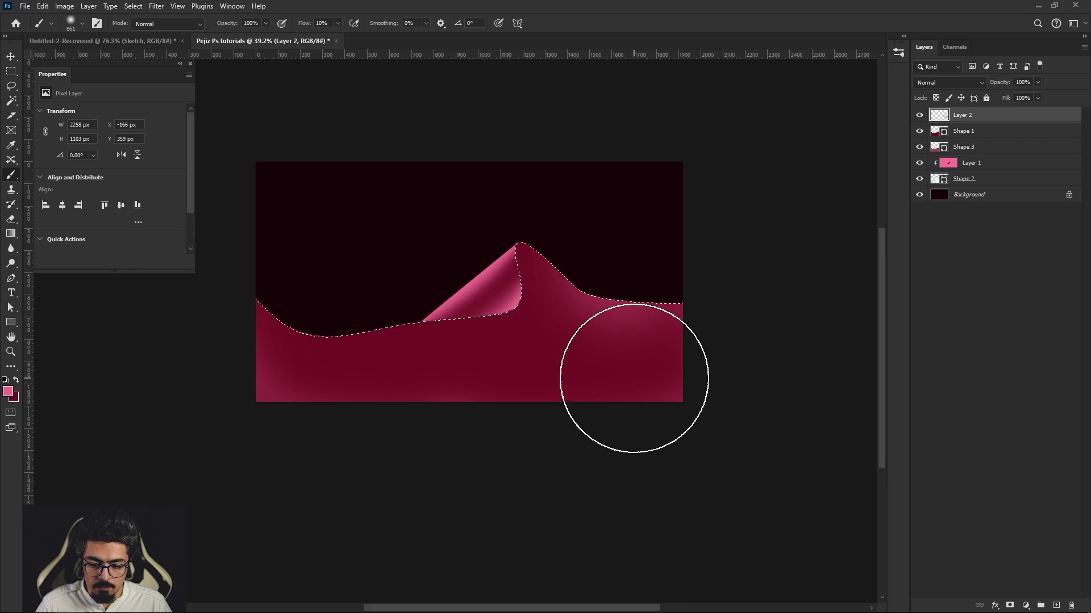
left_click_drag(634, 378, 615, 439)
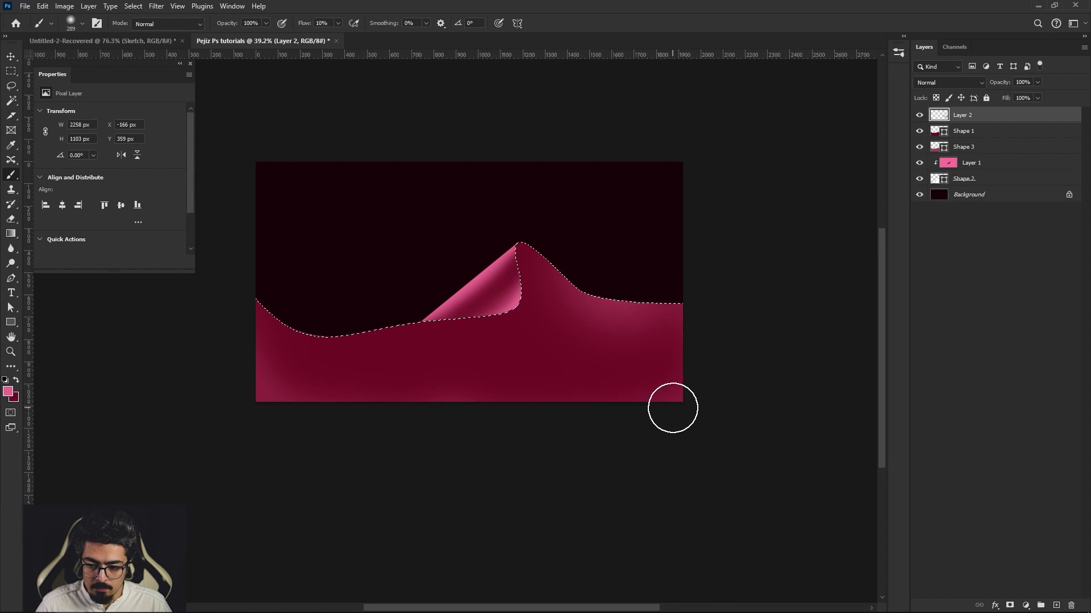
left_click_drag(377, 365, 432, 365)
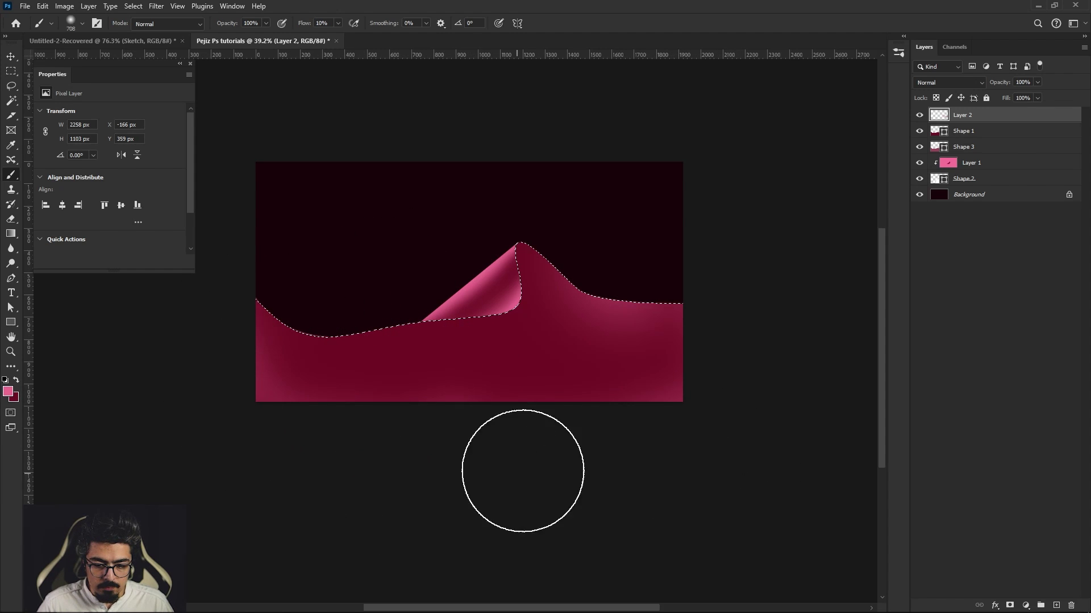
key("v")
scroll(628, 396, "up", 2)
Step: Drop the wave selection and add a new empty Layer 3 directly above Shape 1
left_click_drag(608, 278, 608, 279)
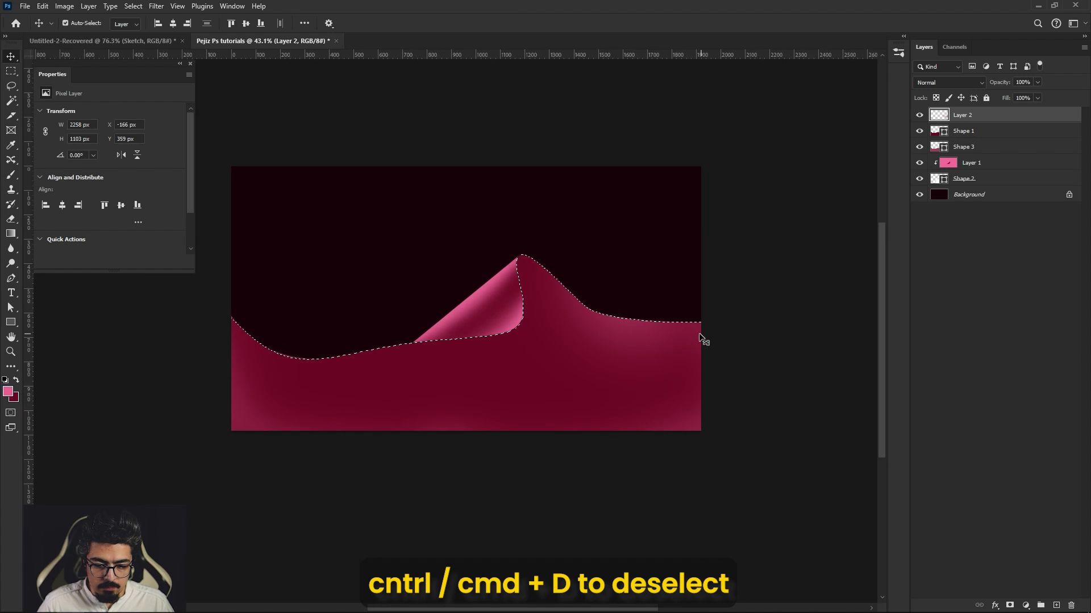
left_click(733, 329, "ctrl")
scroll(718, 312, "up", 2)
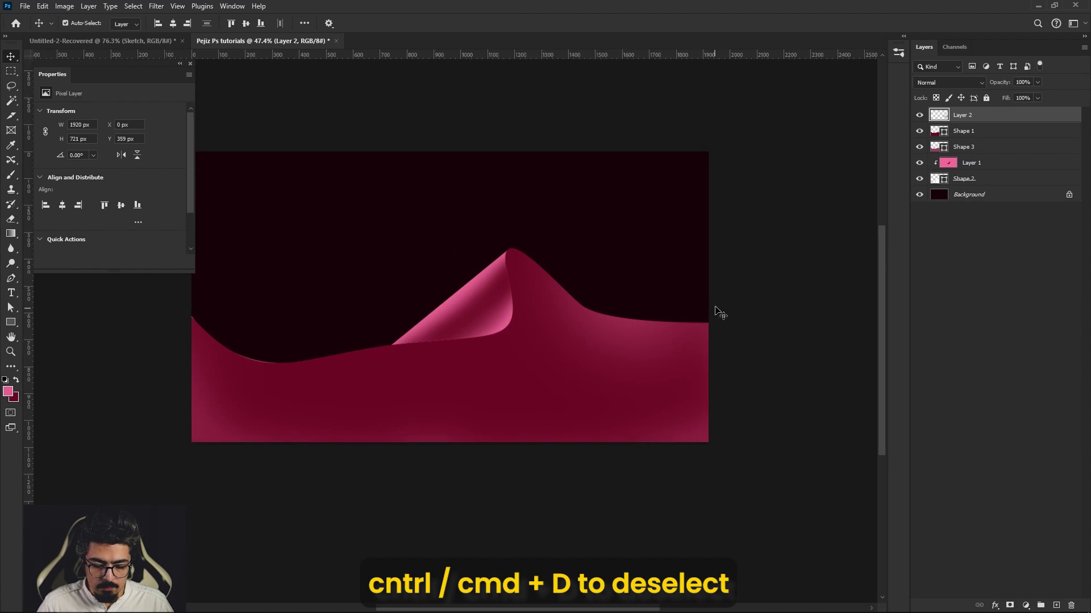
left_click(971, 135)
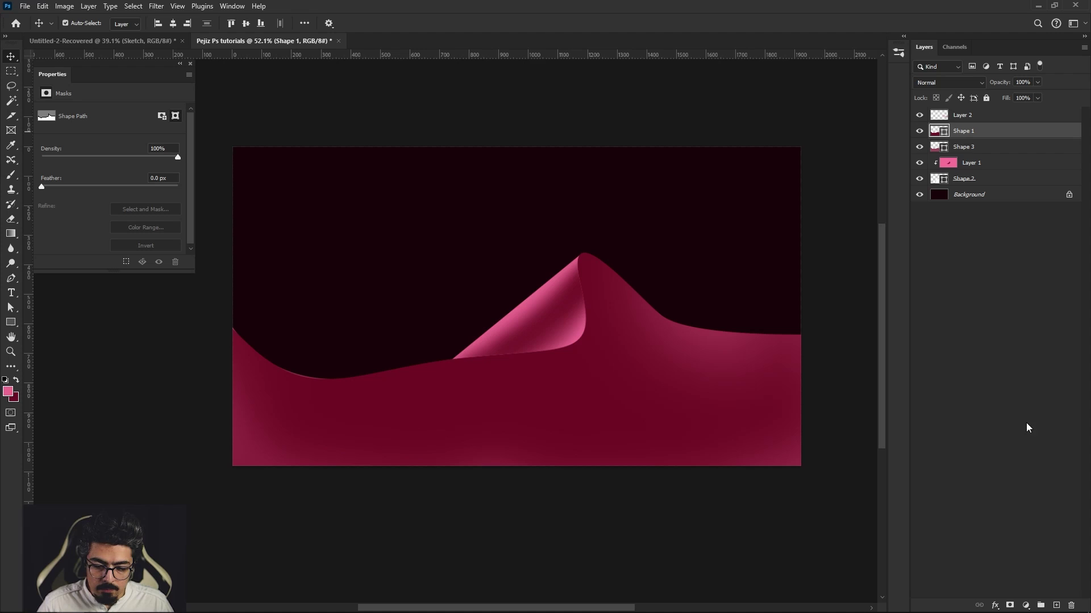
left_click(1056, 605)
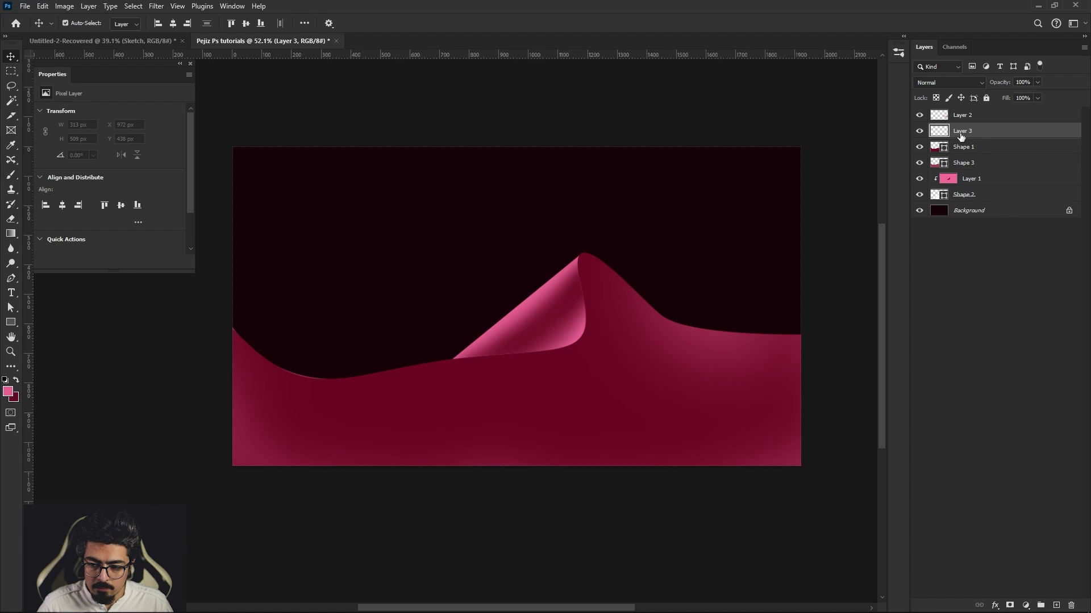
Step: Draw a tall rectangular selection of about 181 × 539 px under the peak's curl
left_click(12, 72)
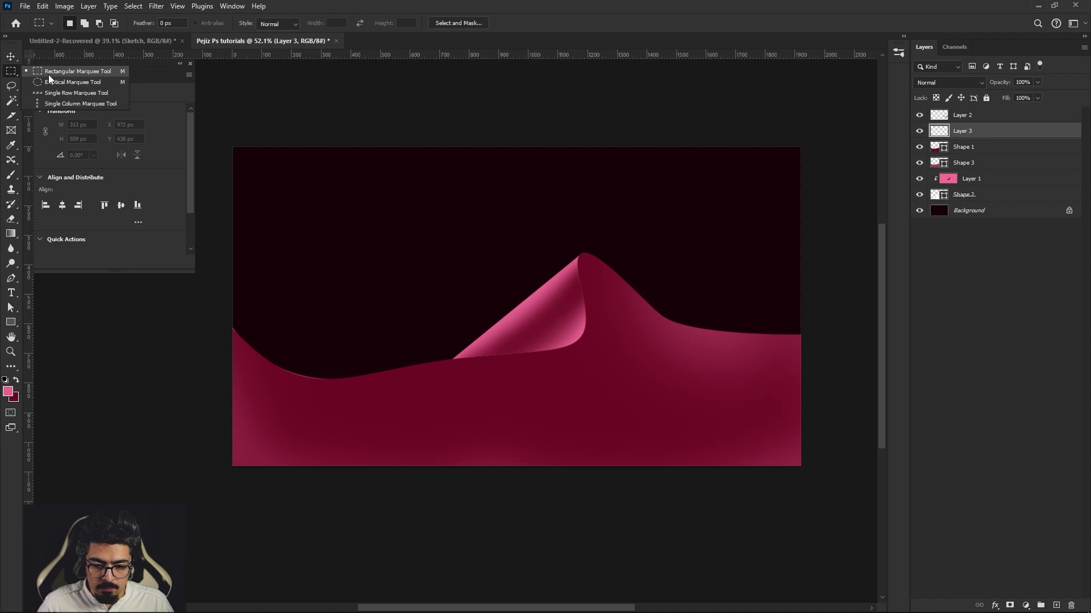
scroll(587, 305, "up", 2)
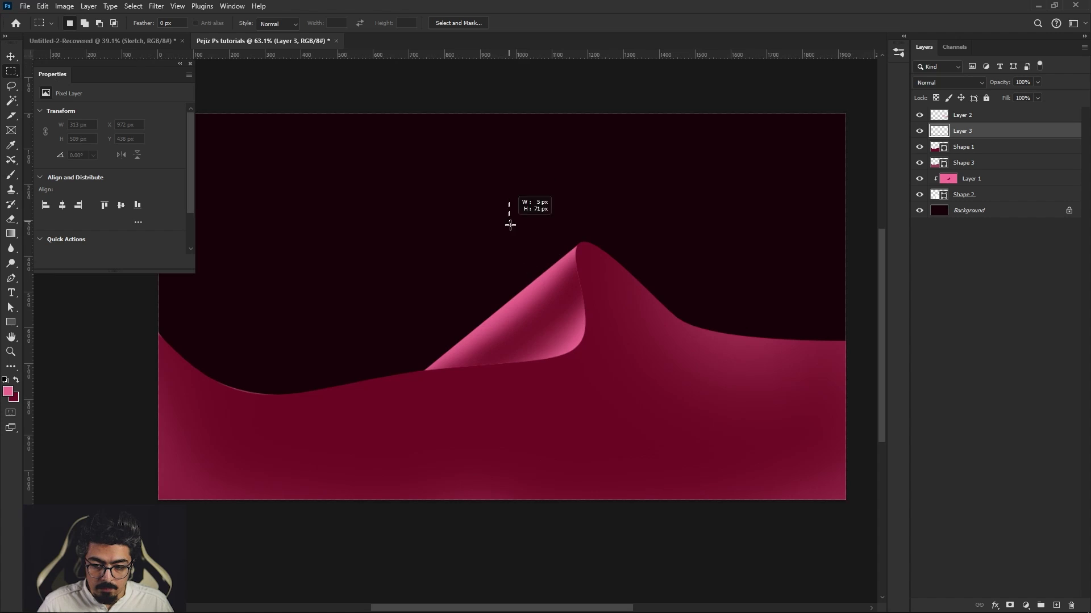
left_click_drag(510, 225, 582, 431)
scroll(585, 427, "up", 3)
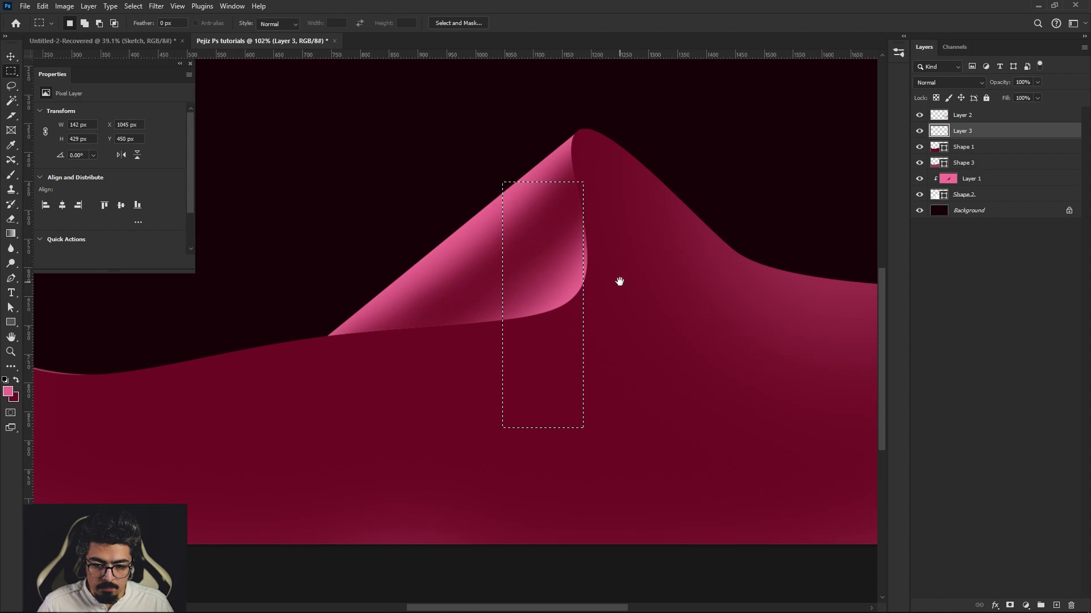
scroll(599, 260, "up", 2)
mouse_move(479, 266)
left_mouse_down()
mouse_move(568, 484)
mouse_move(577, 585)
left_mouse_up()
scroll(558, 332, "up", 4)
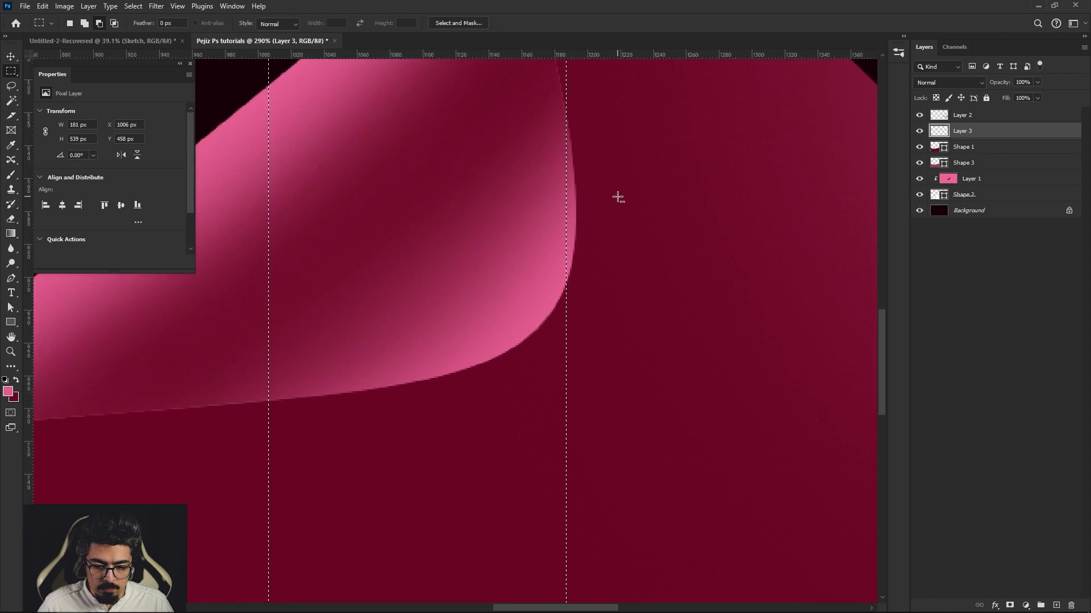
scroll(616, 194, "up", 2)
Step: Nudge the selection right, down, up and 1 px left so its edge meets the fold
left_click_drag(506, 219, 520, 222)
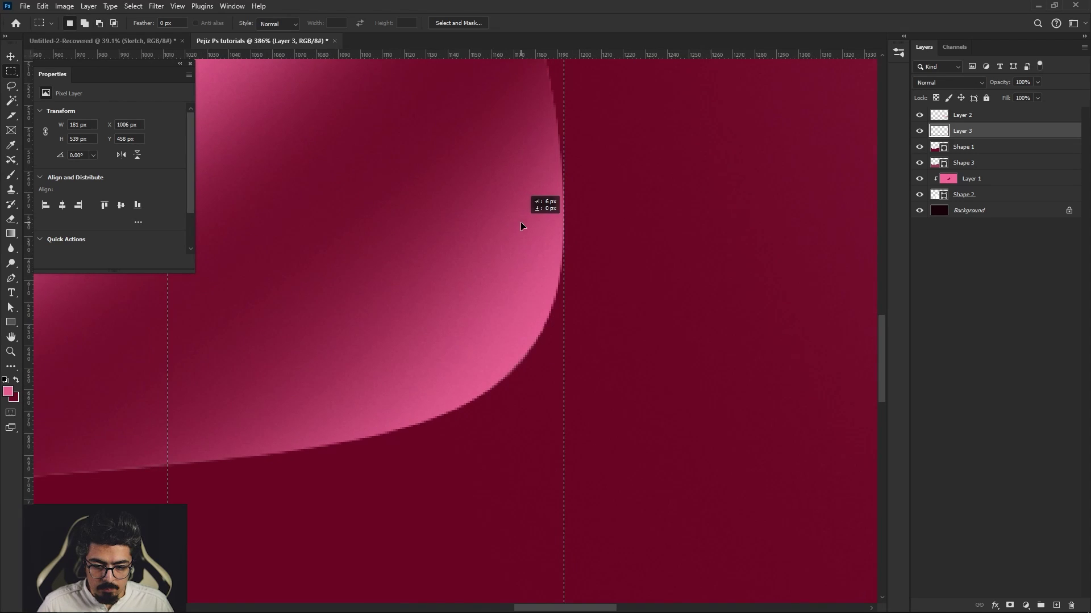
scroll(520, 239, "down", 2)
scroll(526, 230, "down", 3)
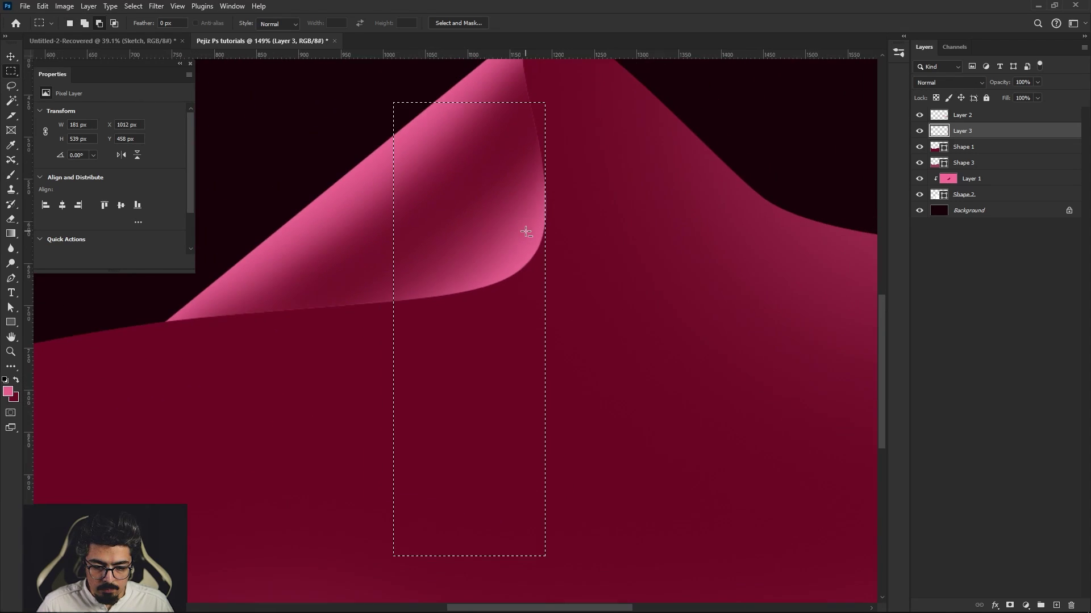
left_click_drag(523, 173, 526, 245)
scroll(528, 232, "up", 2)
scroll(537, 210, "up", 2)
scroll(528, 210, "up", 1)
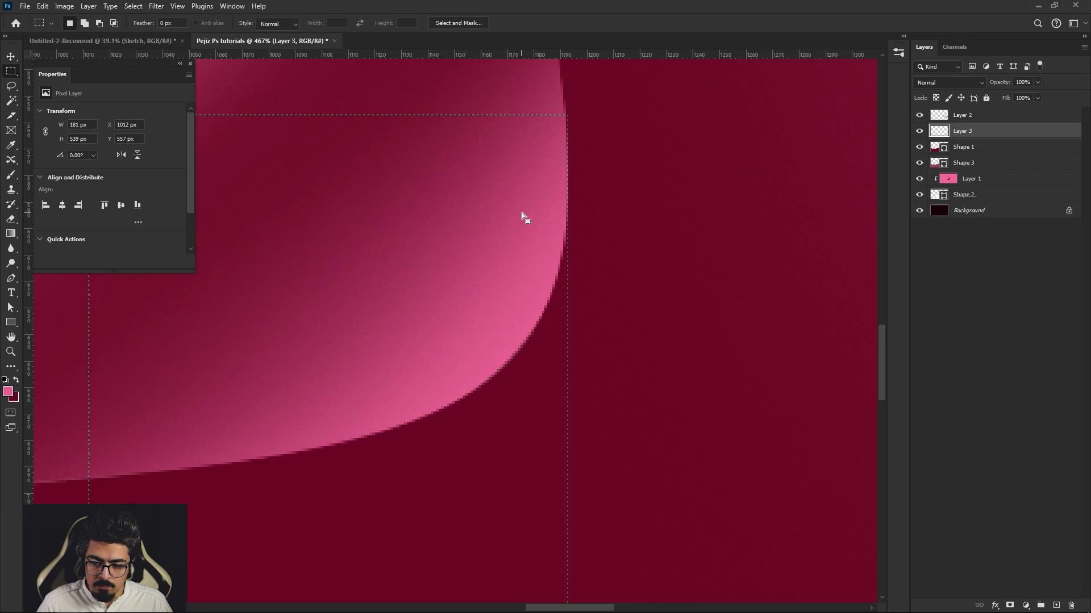
left_click_drag(523, 217, 524, 199)
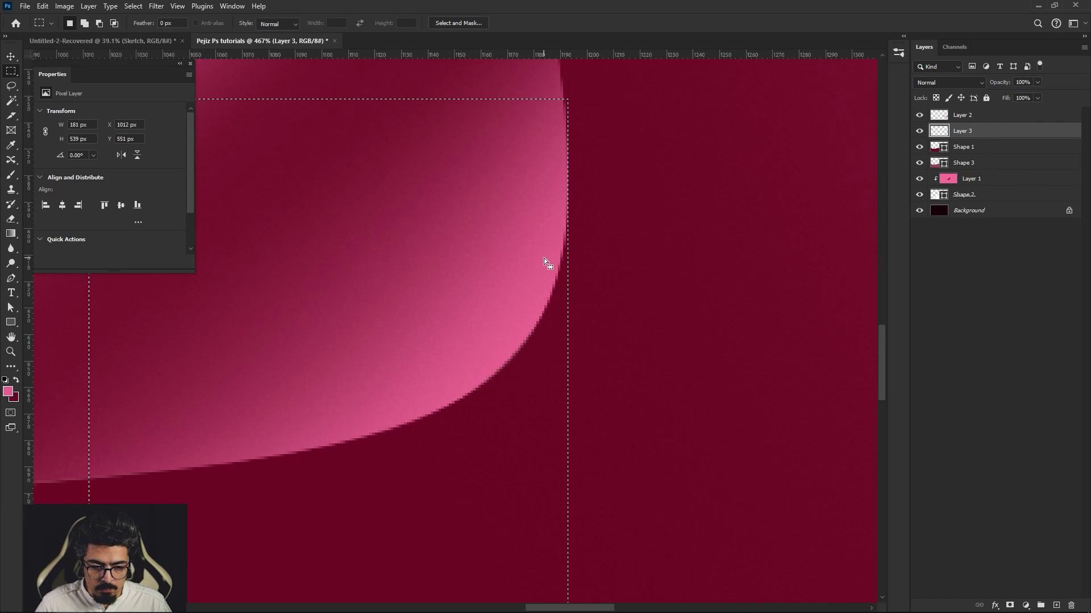
left_click_drag(543, 256, 537, 258)
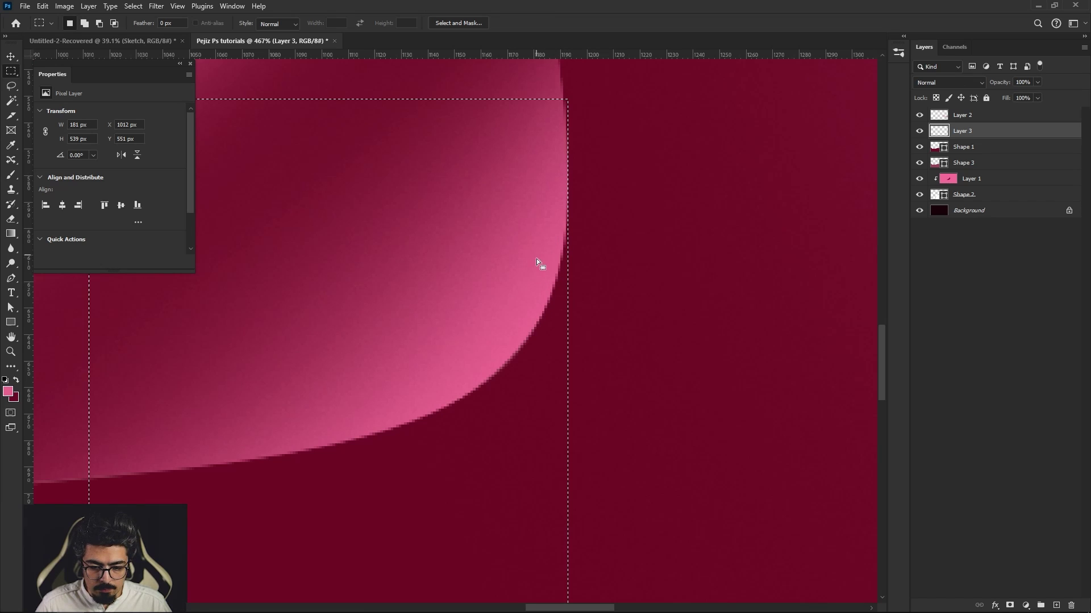
scroll(540, 319, "down", 1)
scroll(540, 316, "down", 3)
scroll(560, 364, "down", 2)
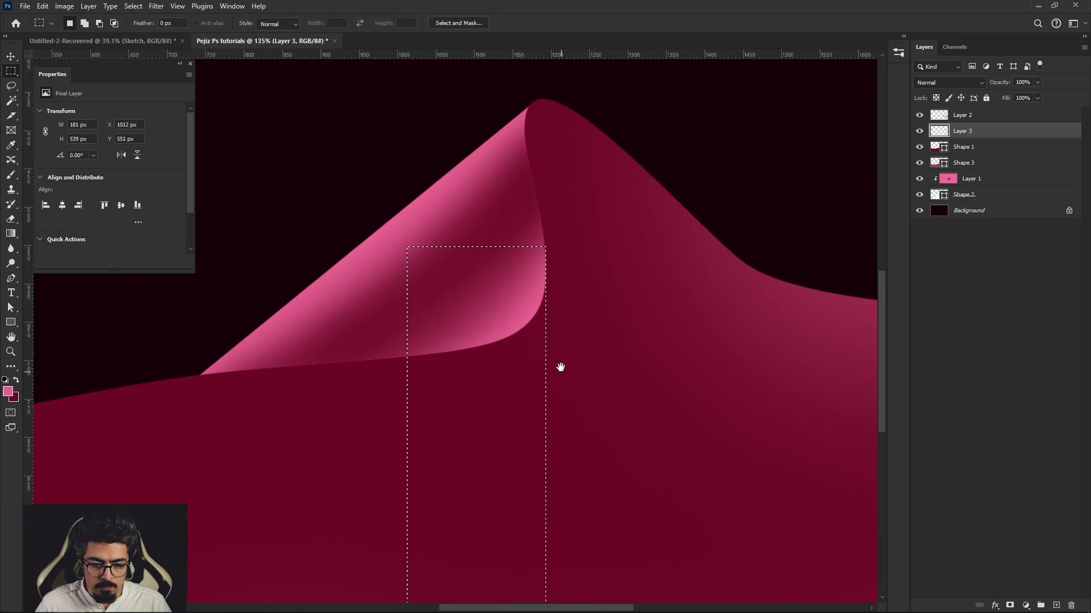
scroll(563, 289, "down", 1)
scroll(562, 287, "down", 2)
key("b")
scroll(562, 287, "up", 1)
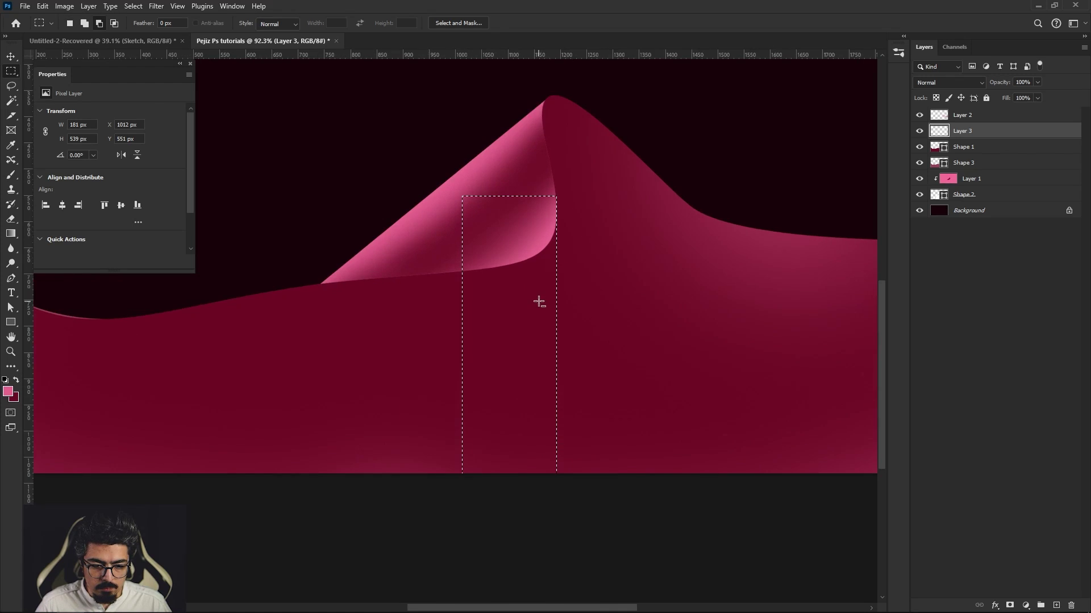
Step: Keep the foreground colour and shrink the soft brush below 123 px
left_click(8, 391)
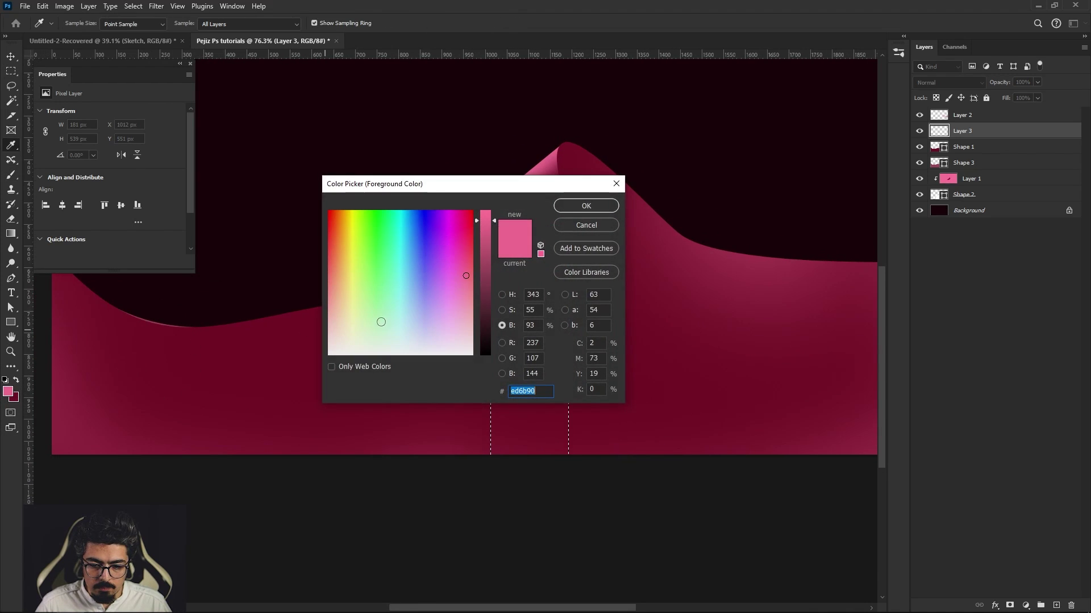
left_click(595, 224)
scroll(608, 268, "up", 2)
scroll(608, 271, "up", 2)
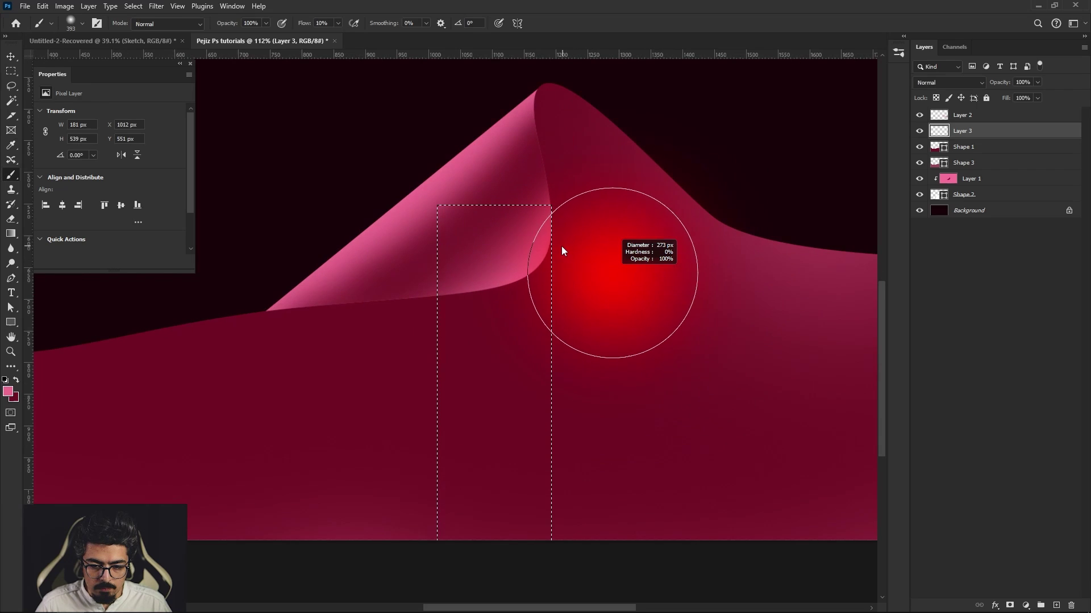
left_click_drag(561, 247, 509, 213)
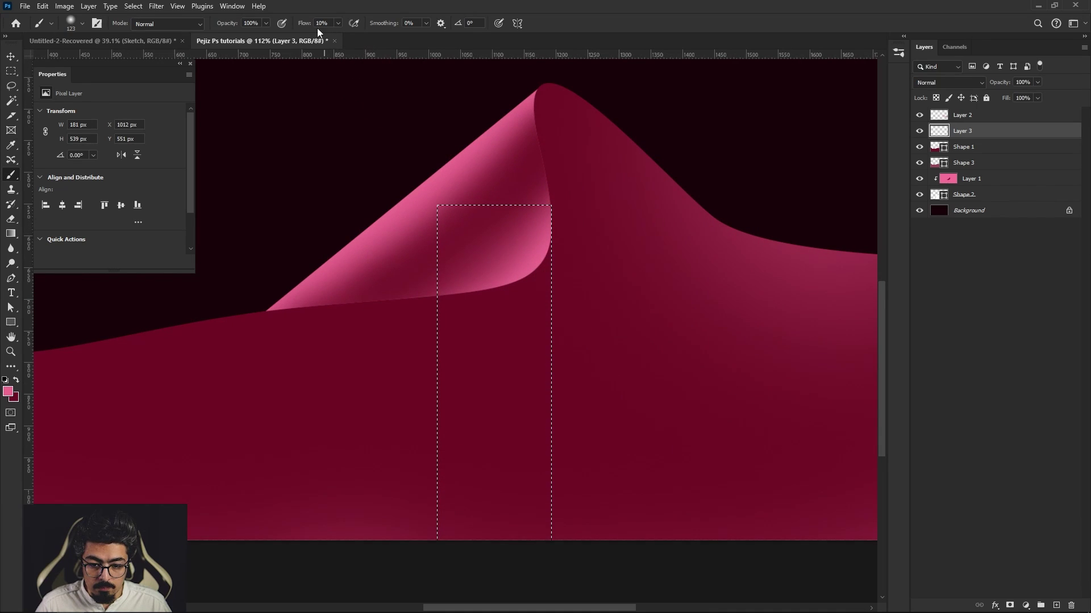
left_click_drag(596, 312, 591, 306)
scroll(567, 261, "up", 3)
mouse_move(568, 260)
left_mouse_down()
mouse_move(558, 202)
mouse_move(546, 360)
left_mouse_up()
Step: Paint a faint pink highlight down the selection's right edge, redoing a too-strong stroke, then deselect
left_click_drag(540, 166, 547, 430)
key("ctrl+z")
scroll(584, 305, "up", 2)
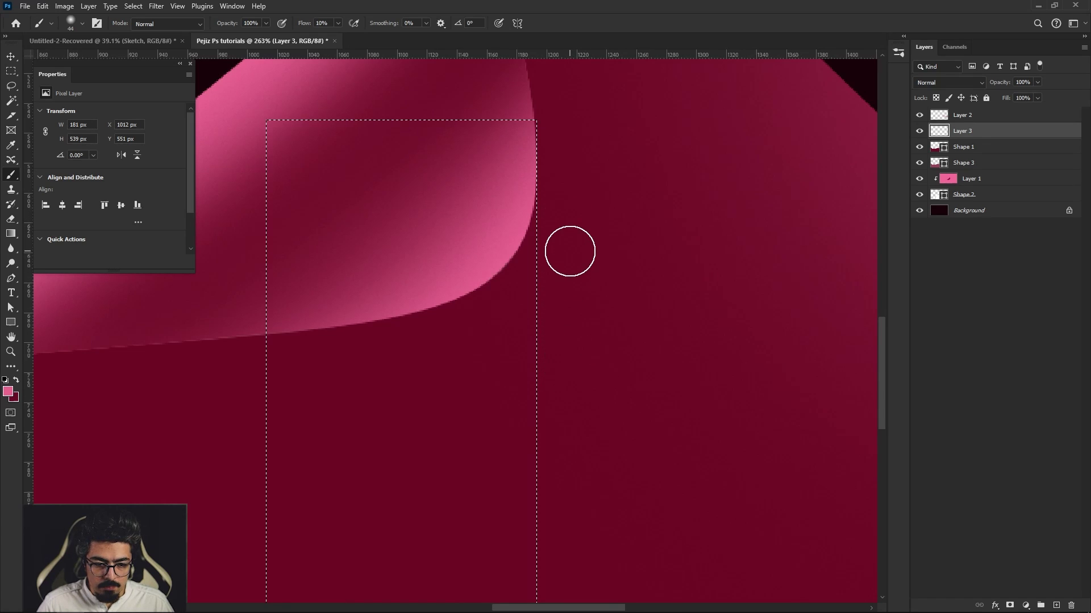
left_click_drag(554, 223, 562, 372)
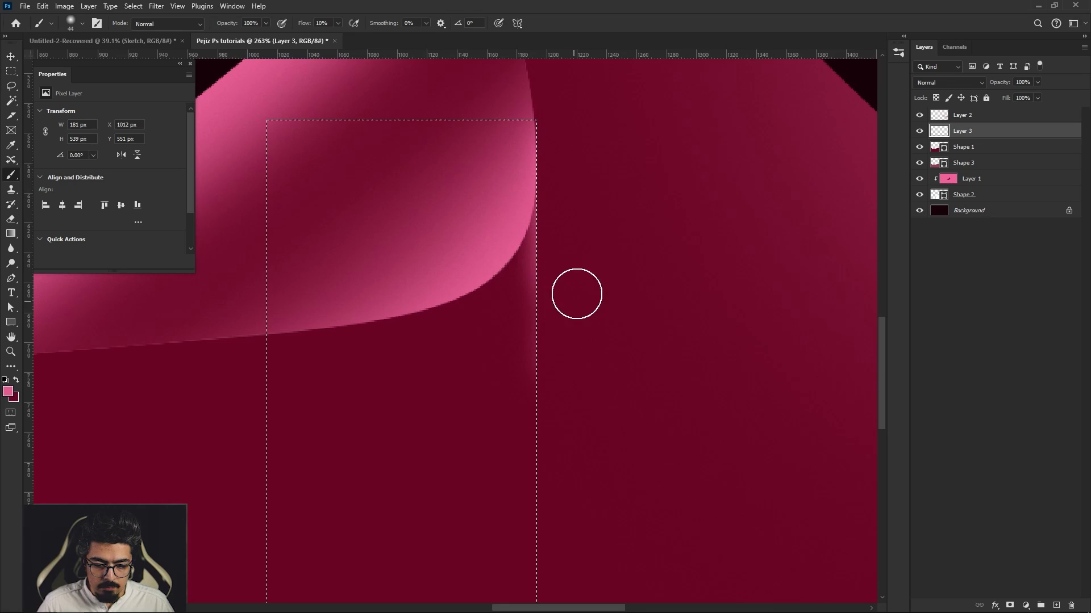
left_click_drag(574, 280, 574, 516)
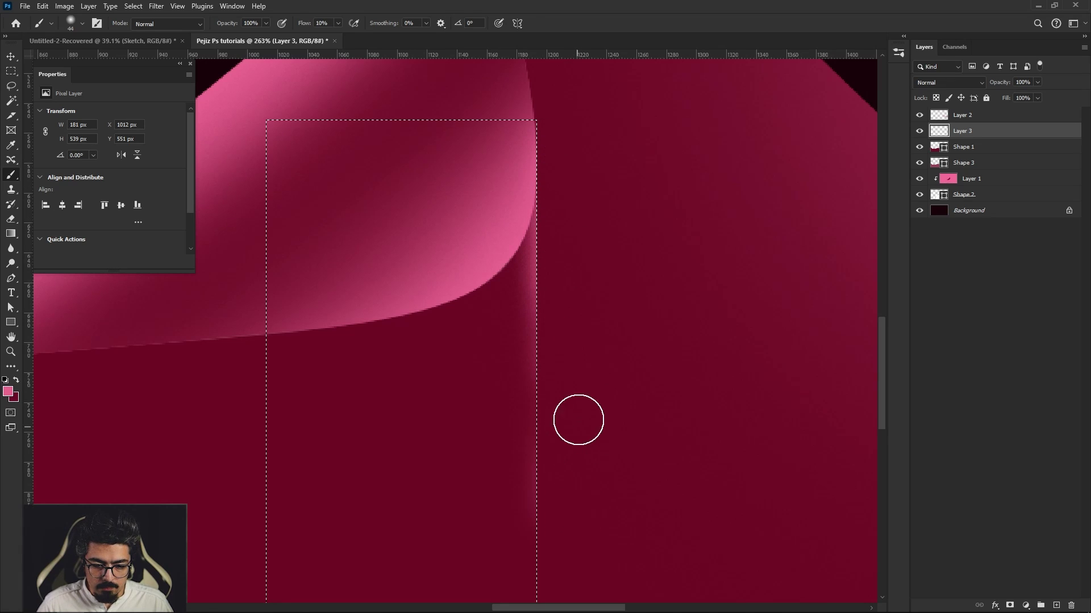
mouse_move(584, 178)
left_mouse_down()
mouse_move(572, 290)
mouse_move(579, 549)
left_mouse_up()
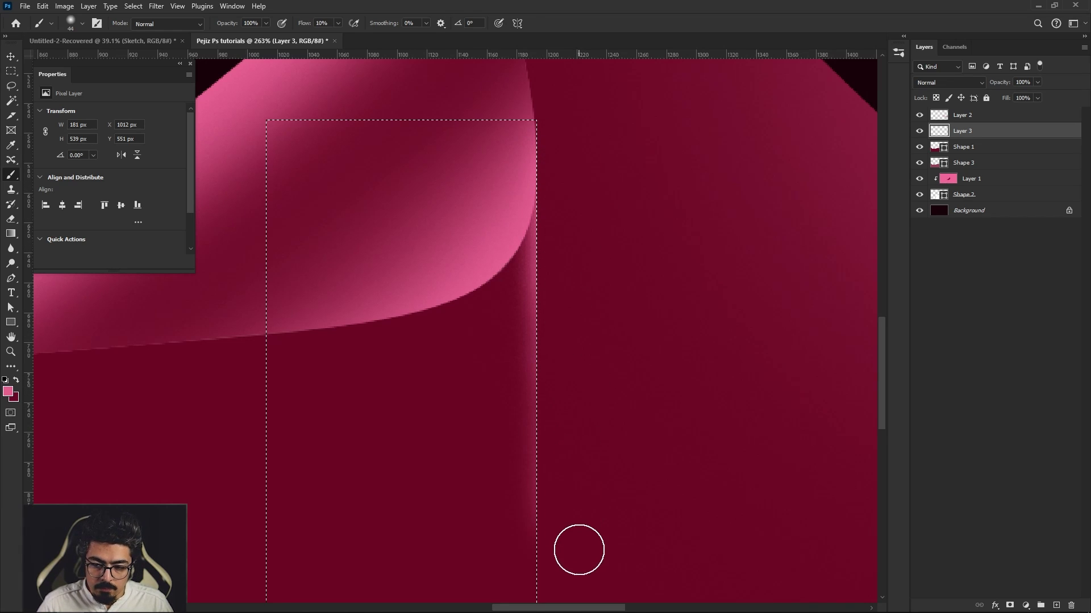
scroll(578, 550, "down", 3)
scroll(589, 377, "up", 1)
scroll(589, 377, "down", 1)
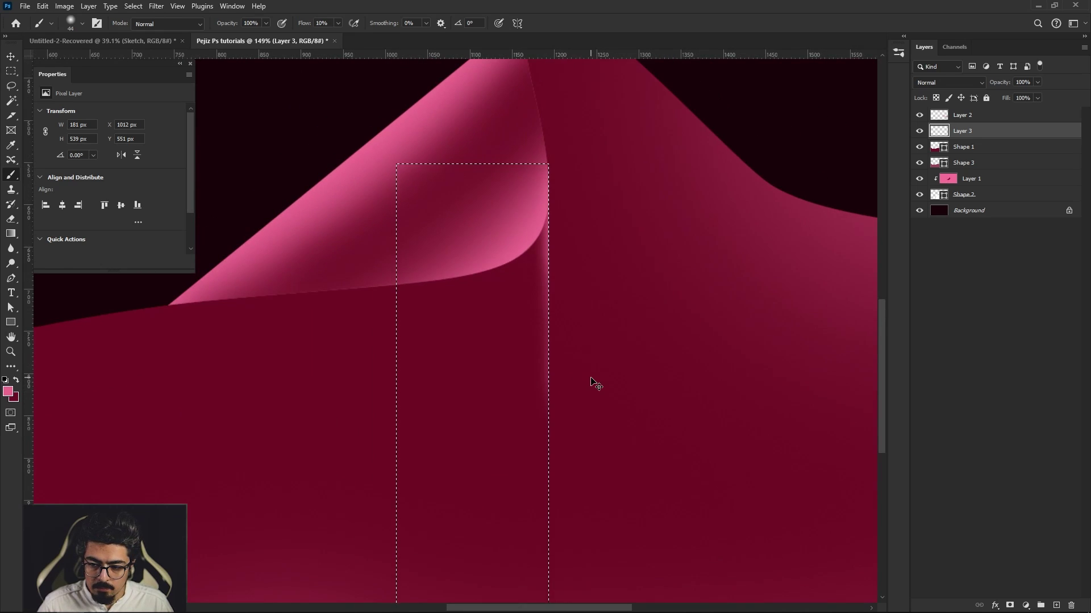
key("ctrl+d")
scroll(593, 392, "down", 2)
key("v")
scroll(570, 322, "up", 2)
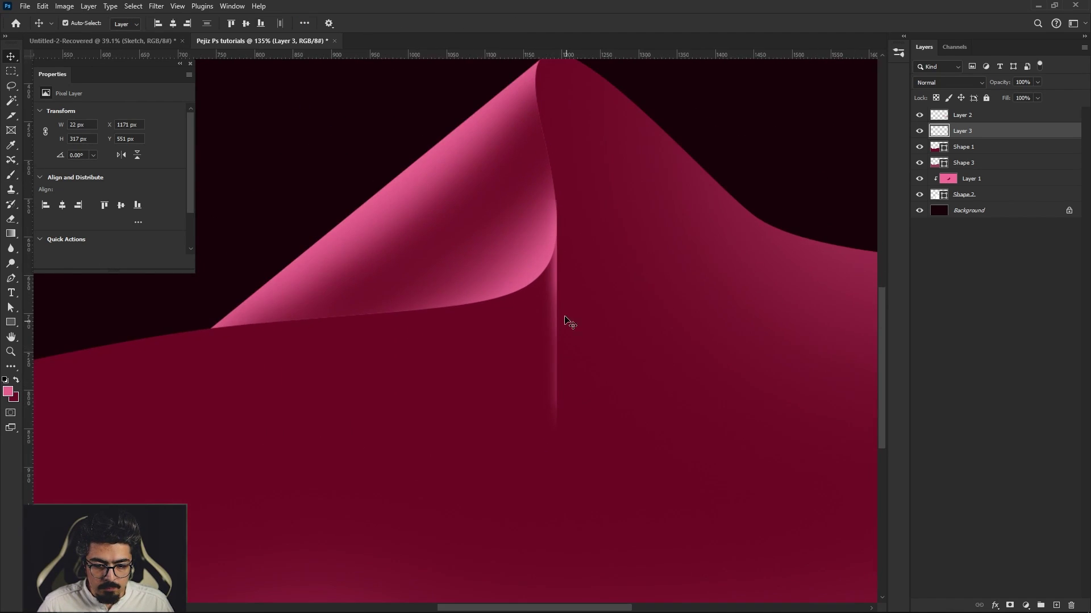
scroll(555, 312, "down", 1)
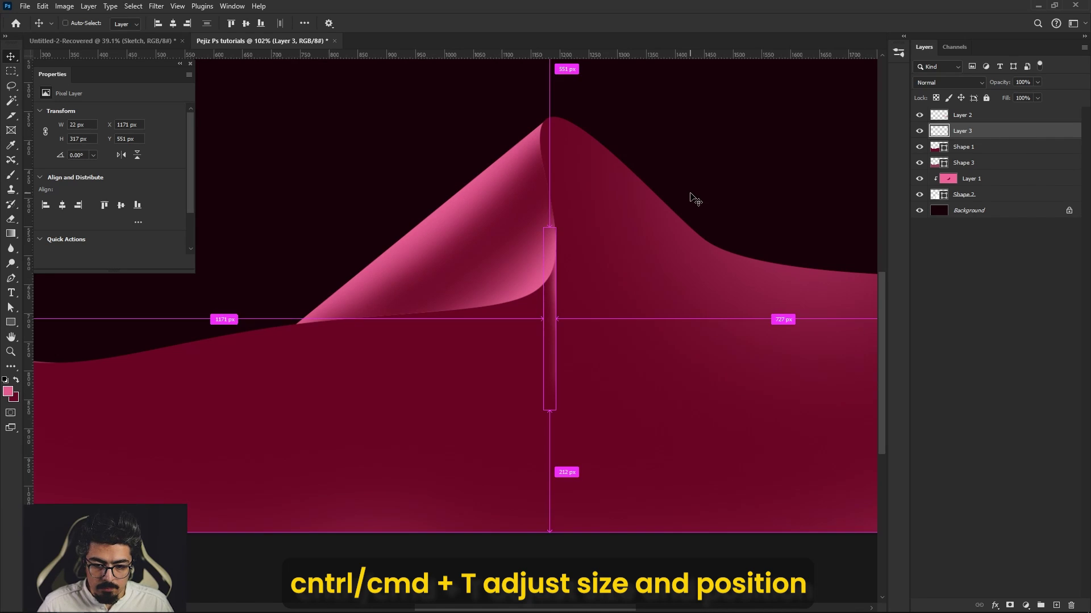
Step: Free-transform the streak: rotate it 15 degrees, move it up under the curl, and commit
key("ctrl+t")
scroll(559, 257, "up", 1)
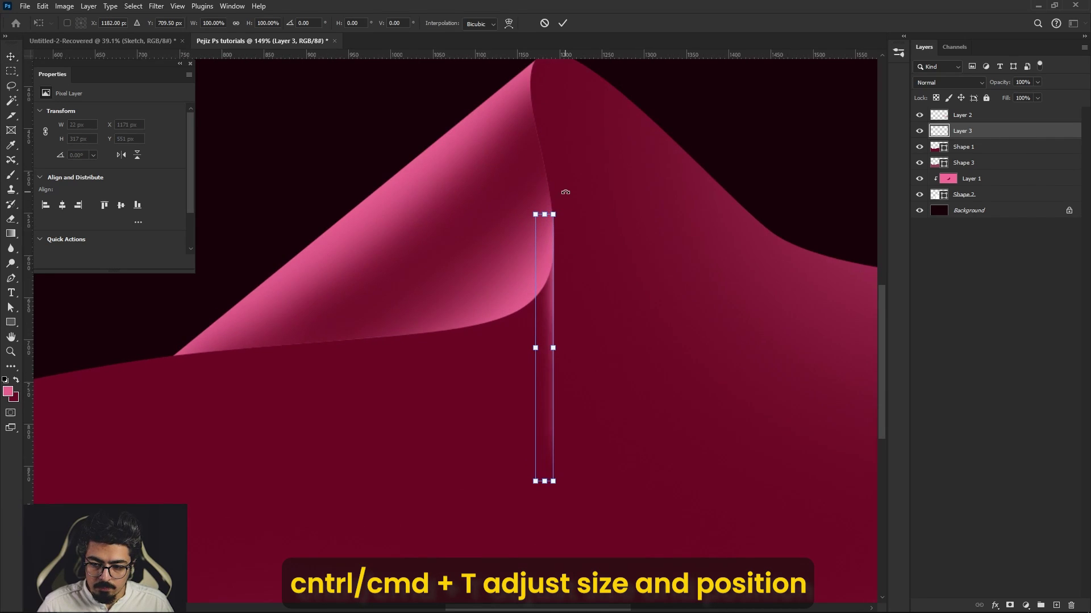
mouse_move(565, 192)
left_mouse_down()
mouse_move(624, 230)
mouse_move(576, 265)
mouse_move(517, 275)
left_mouse_up()
scroll(562, 321, "up", 1)
scroll(517, 275, "up", 1)
scroll(543, 250, "up", 2)
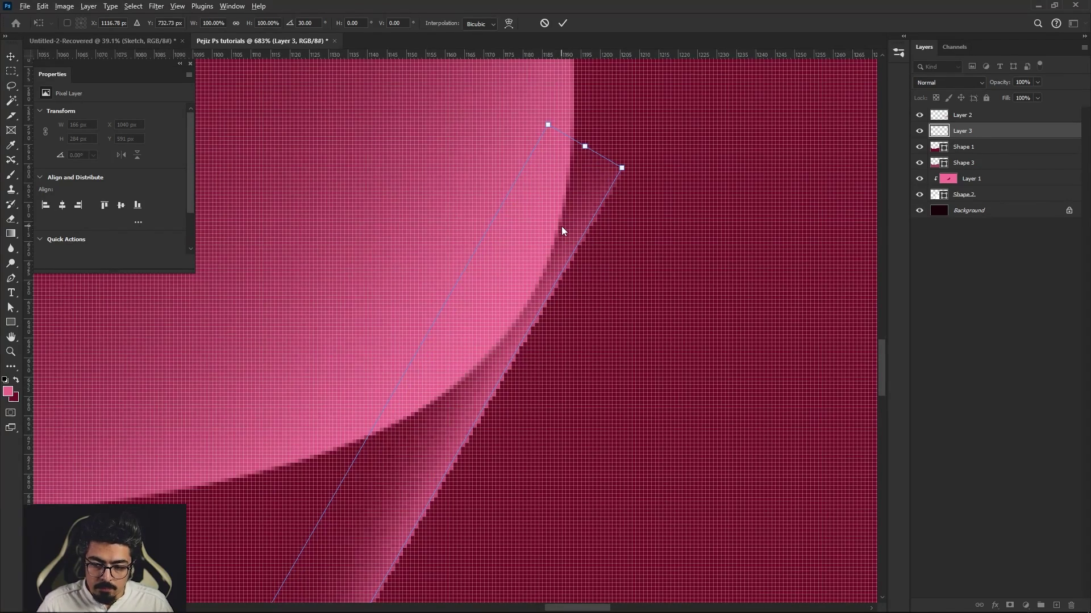
scroll(562, 229, "down", 1)
scroll(563, 227, "down", 1)
scroll(566, 221, "down", 1)
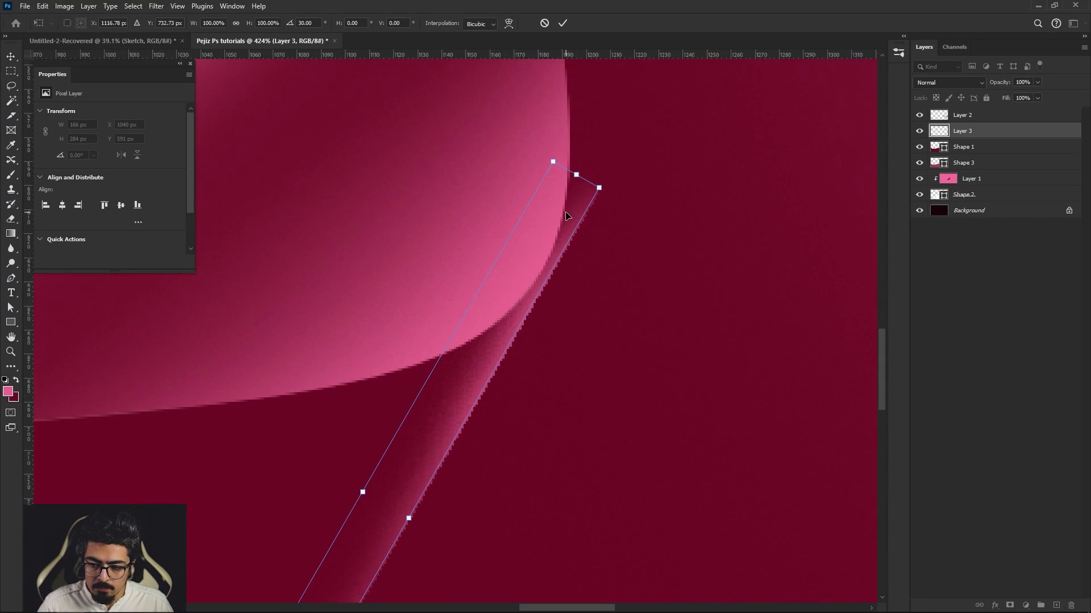
left_click_drag(567, 219, 532, 255)
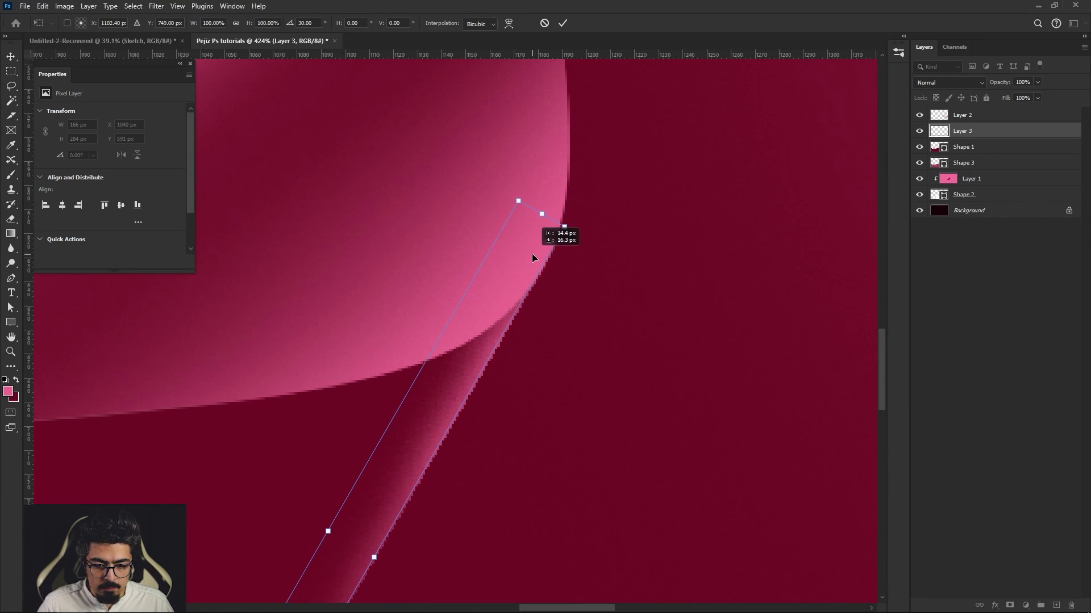
scroll(537, 240, "up", 2)
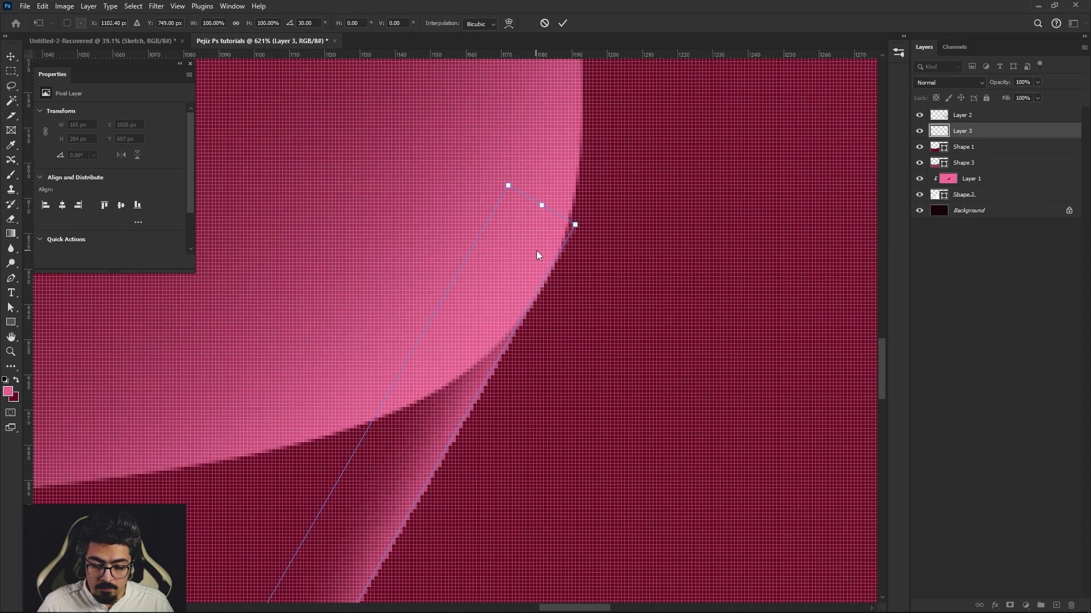
mouse_move(530, 248)
left_mouse_down()
mouse_move(555, 232)
mouse_move(568, 170)
mouse_move(556, 193)
mouse_move(558, 182)
mouse_move(563, 199)
left_mouse_up()
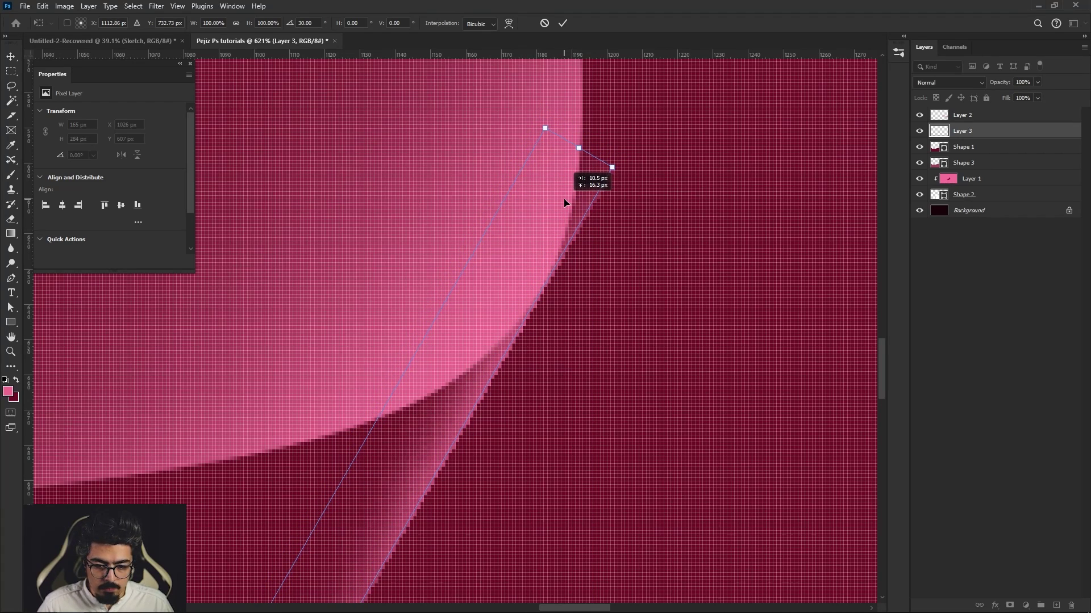
left_click(562, 24)
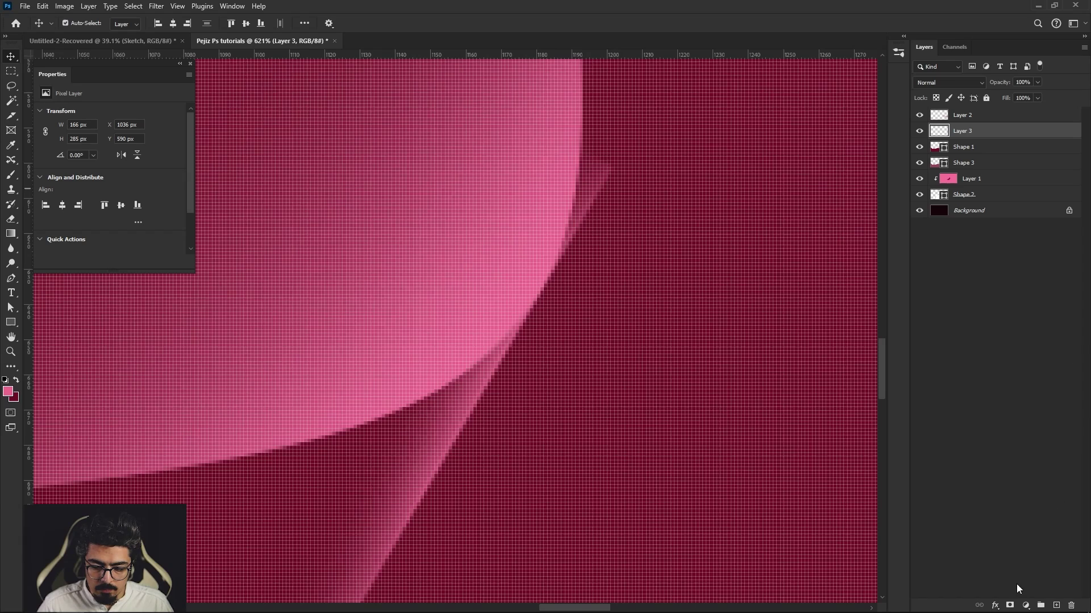
Step: Add a layer mask to Layer 3 and set a small soft 19 px brush
left_click(1009, 605)
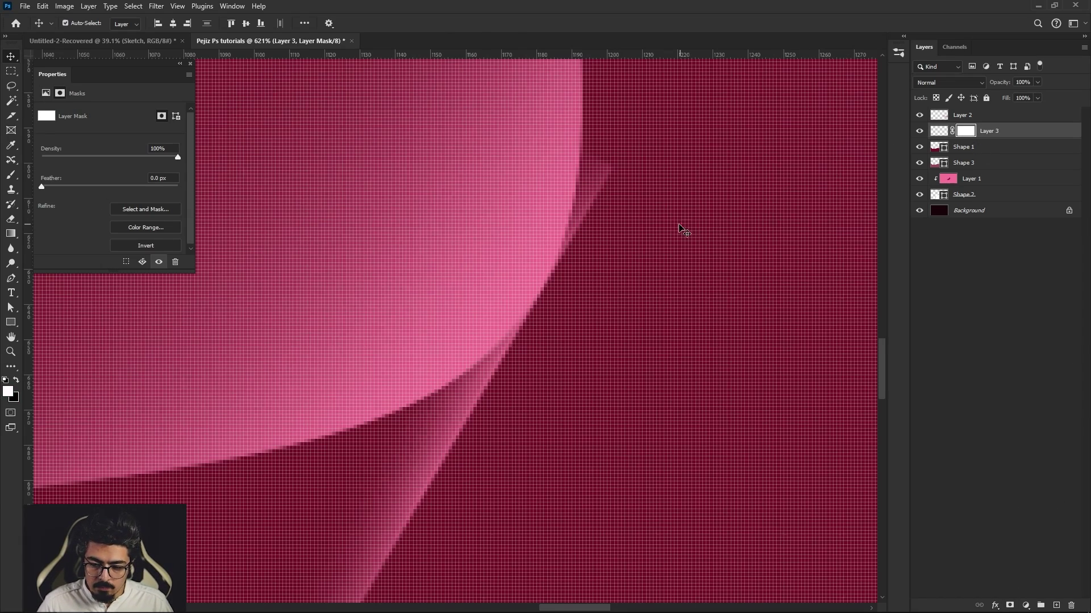
key("b")
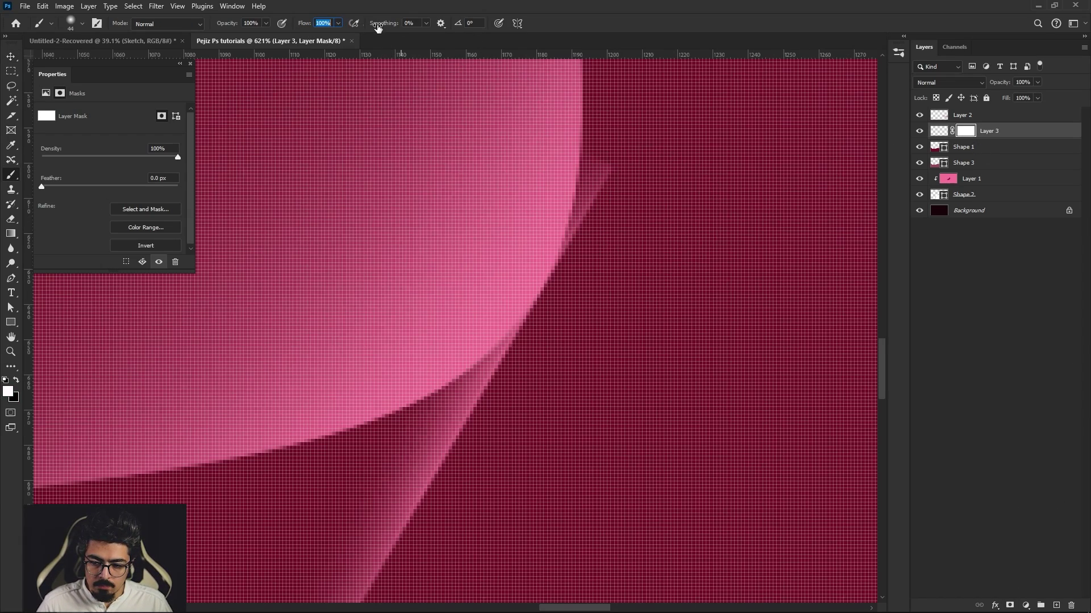
key("Return")
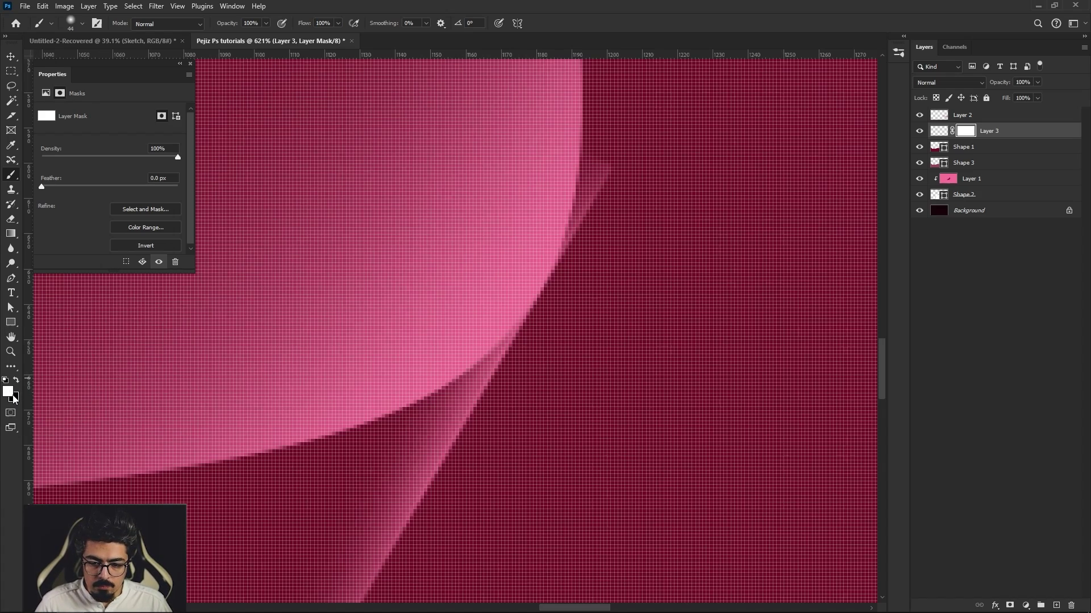
right_click(641, 209, "alt")
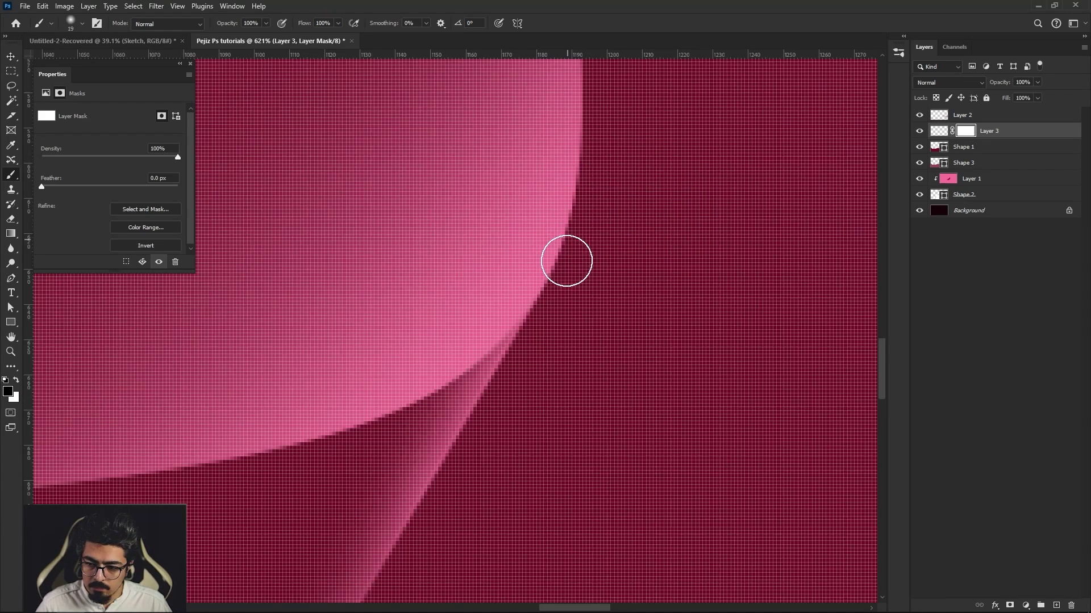
Step: Zoom the view out and return to the Move tool
scroll(601, 216, "down", 5)
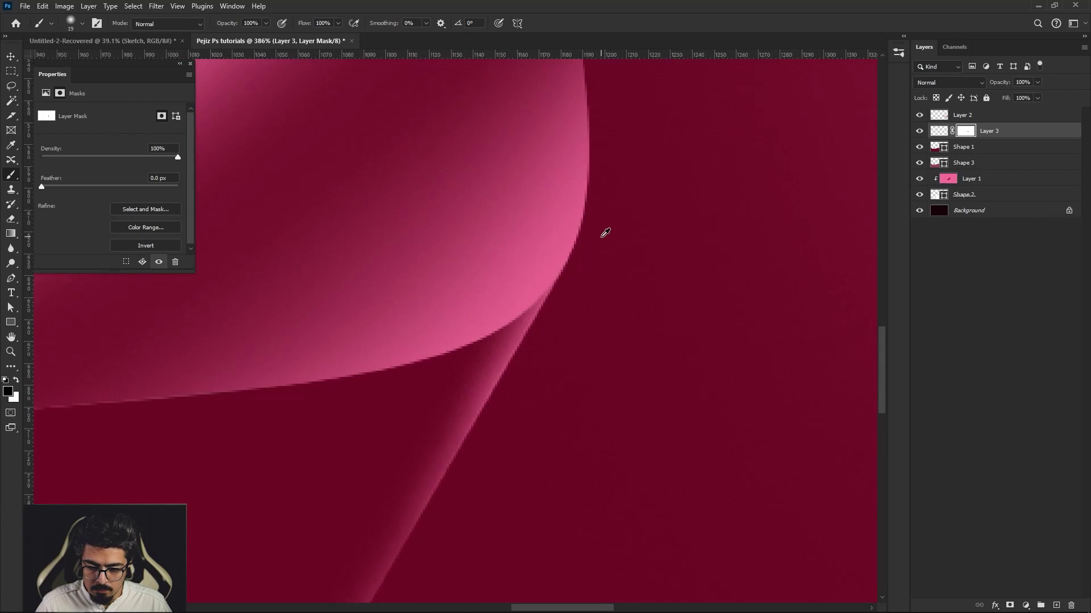
scroll(604, 255, "down", 3)
scroll(604, 255, "down", 2)
scroll(602, 259, "down", 1)
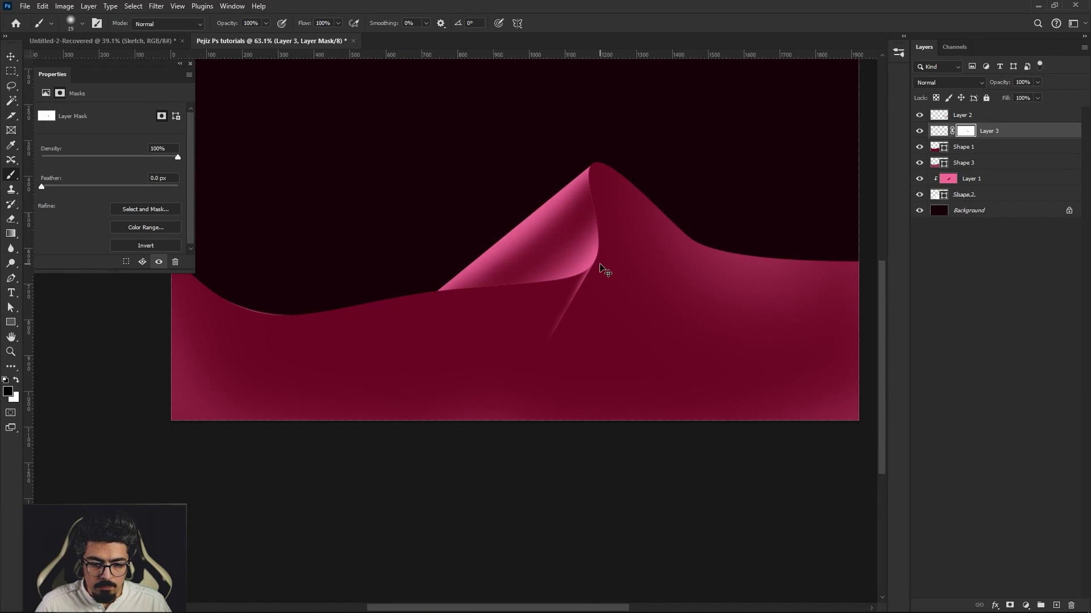
scroll(601, 263, "up", 1)
scroll(596, 284, "down", 1)
scroll(628, 318, "down", 1)
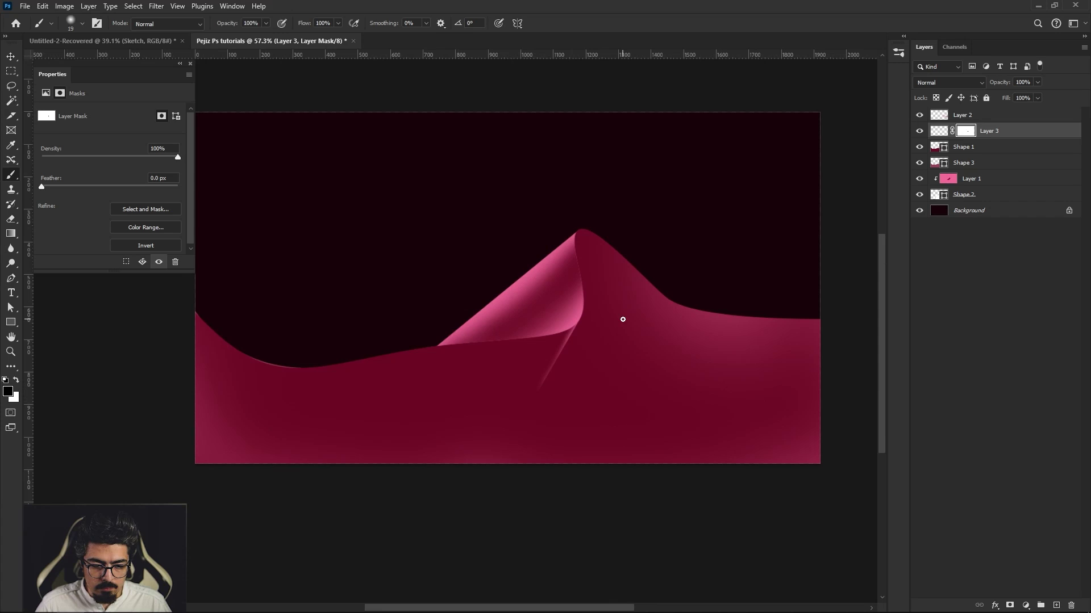
key("v")
left_click(628, 326)
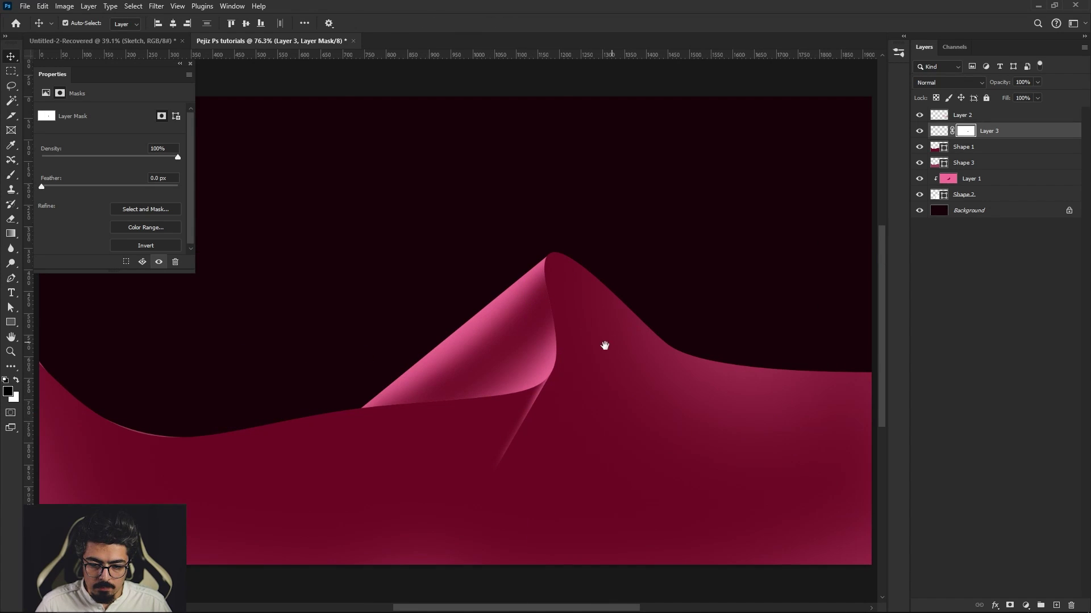
scroll(634, 285, "up", 1)
scroll(634, 286, "down", 1)
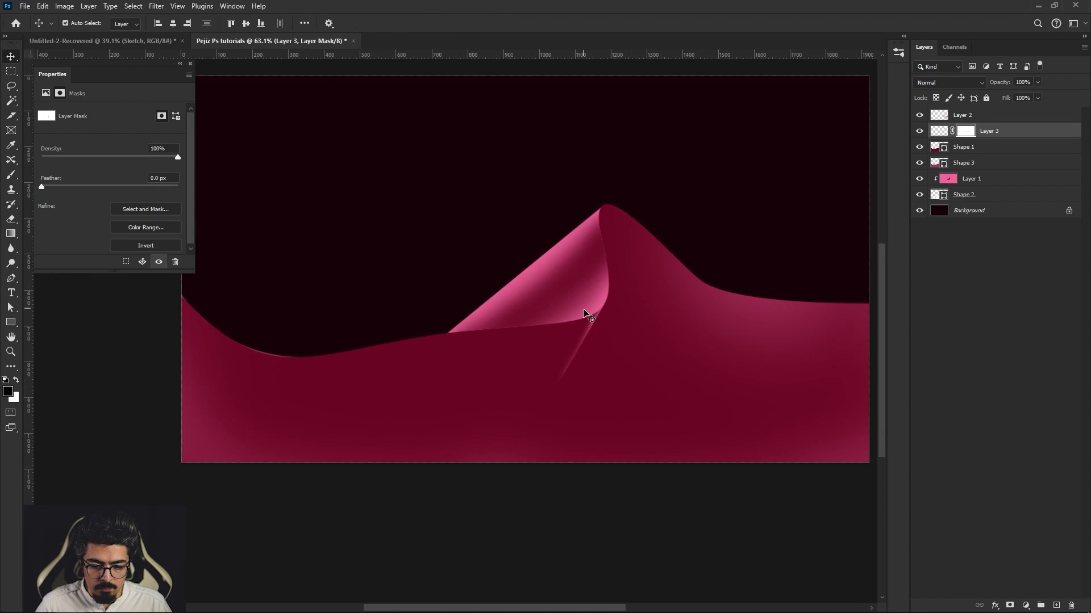
scroll(588, 317, "up", 2)
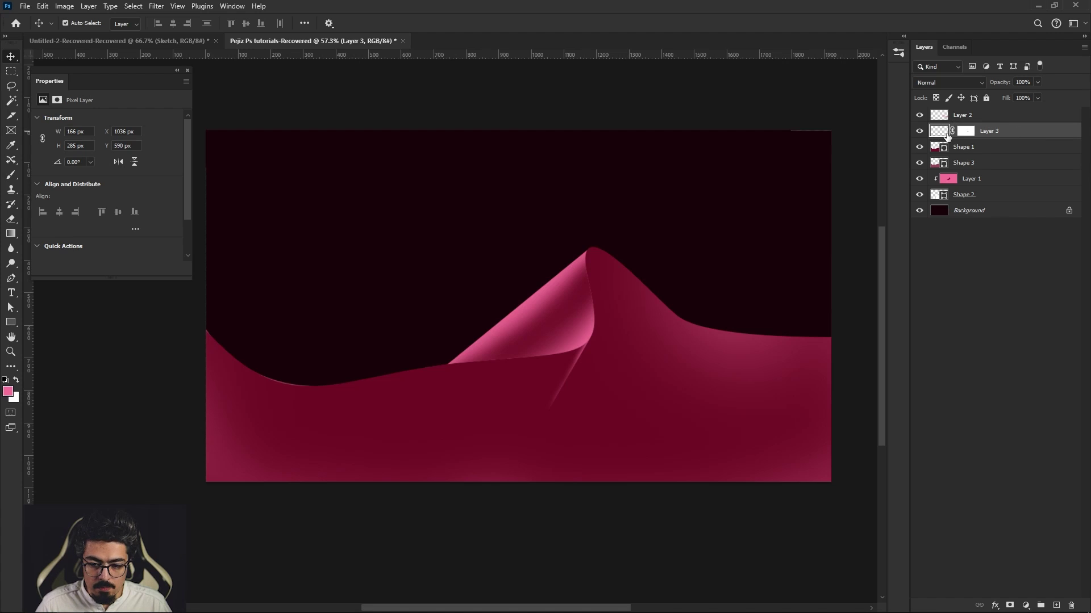
Step: Switch to the standard Brush tool and pick a pink foreground colour
left_click(920, 132)
left_click(920, 131)
left_click(920, 131)
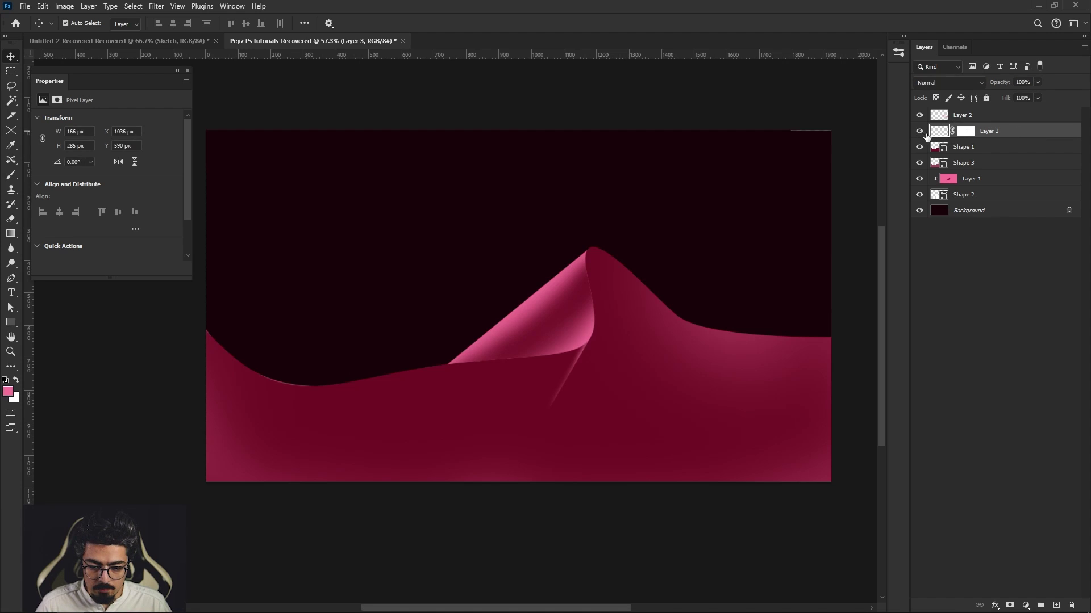
key("b")
right_click(12, 176)
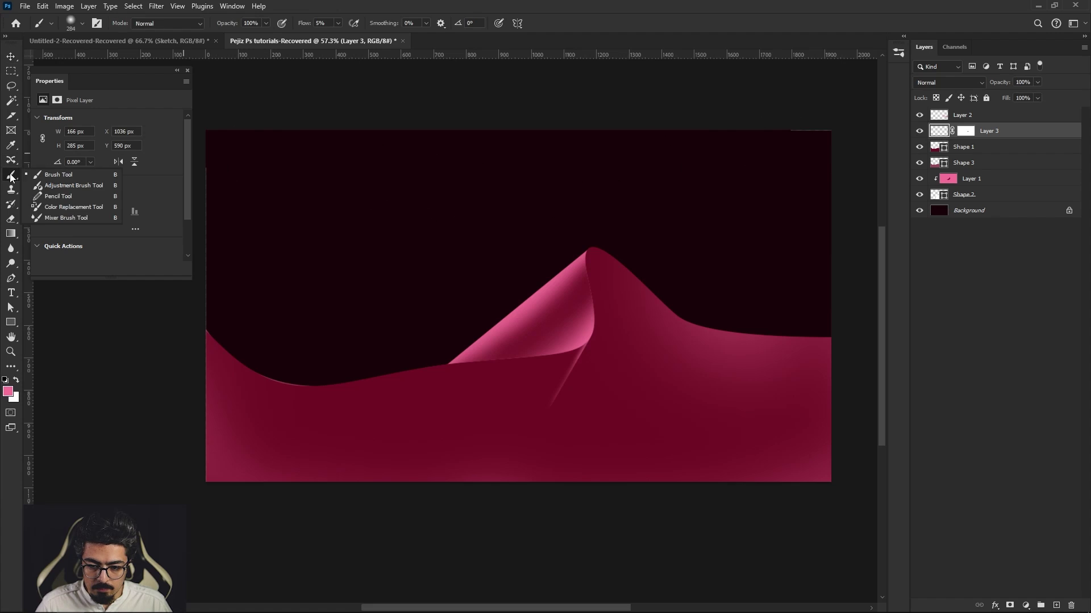
left_click(65, 174)
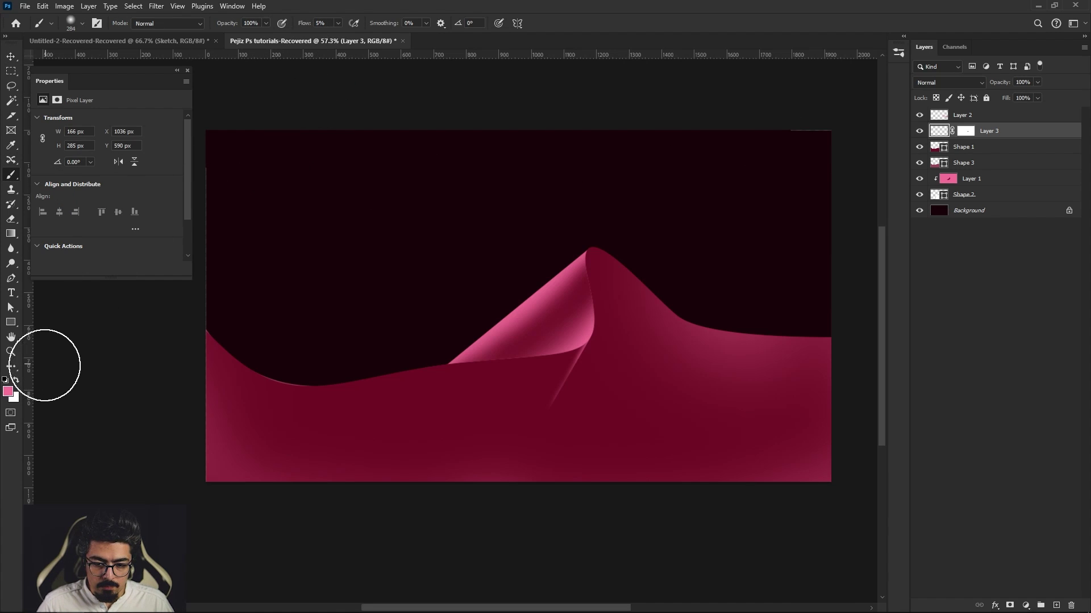
left_click(8, 392)
left_click_drag(808, 289, 473, 116)
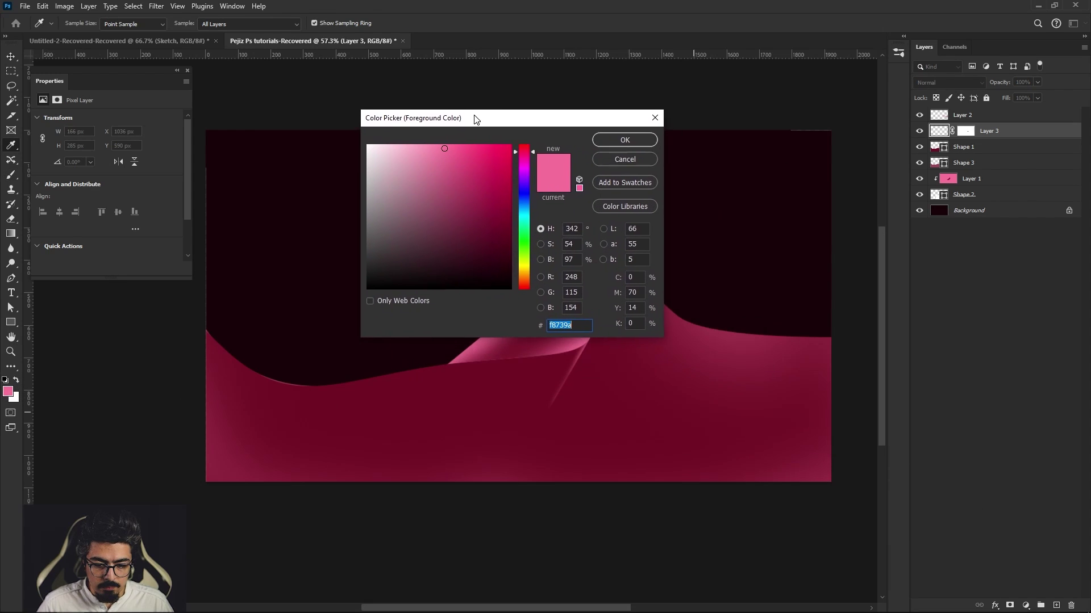
left_click(621, 136)
Step: Load Shape 1's outline as a selection and paint soft pink along the wave's top edge with a ~419 px brush
left_click_drag(527, 239, 548, 216)
left_click_drag(666, 159, 616, 181)
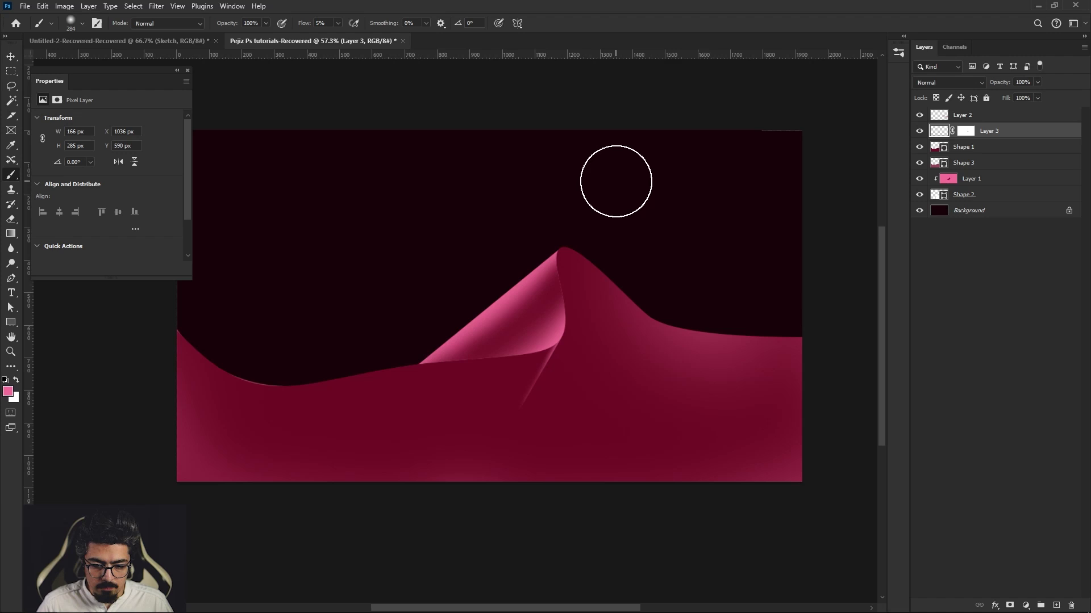
left_click(938, 153, "ctrl")
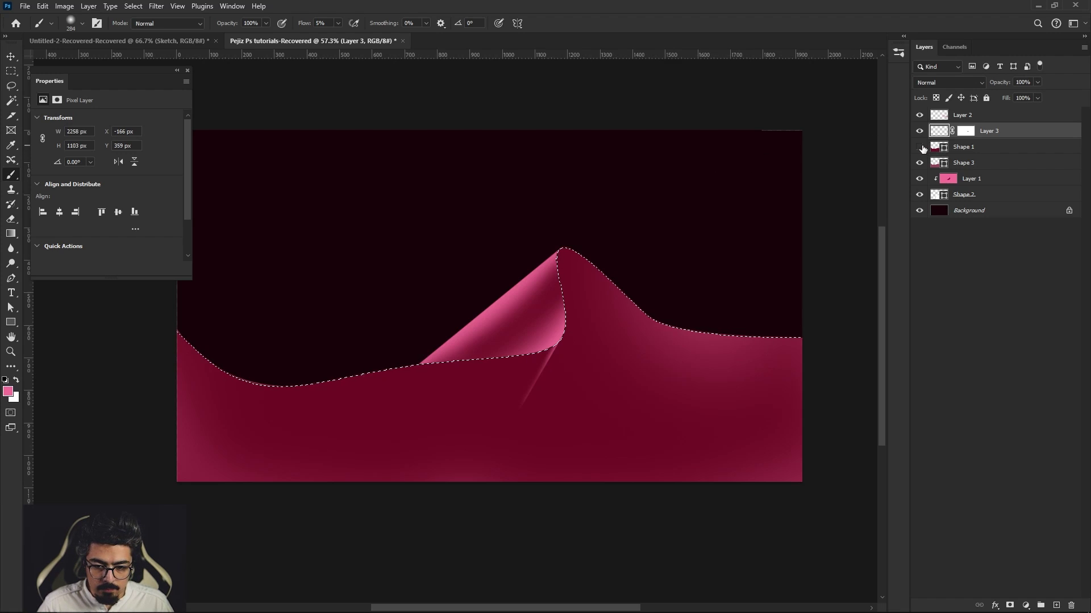
left_click(921, 147)
left_click(921, 147)
left_click(920, 147)
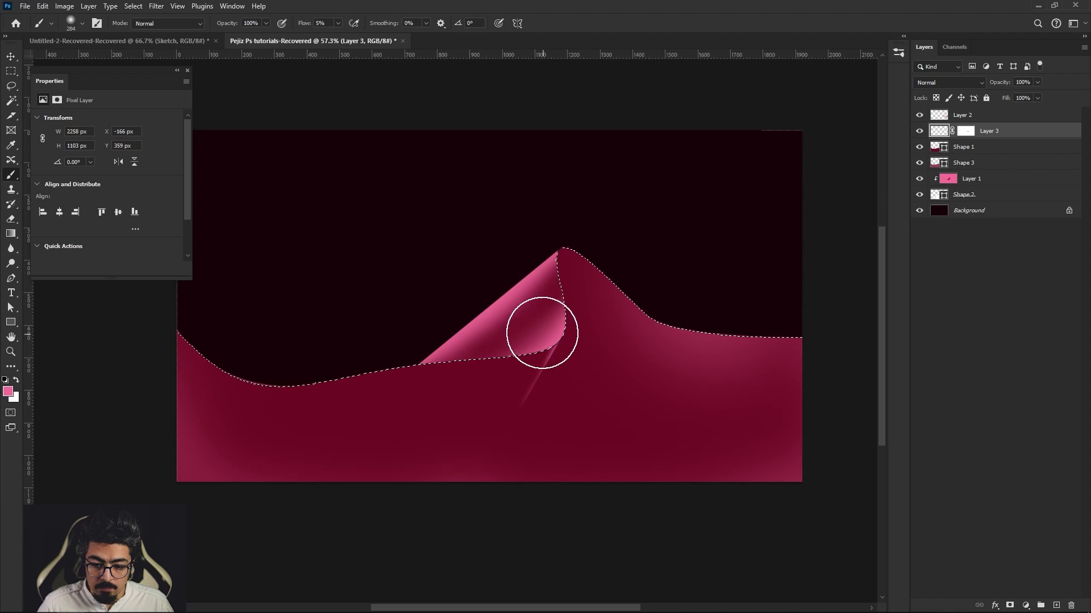
scroll(542, 333, "left", 2)
scroll(542, 333, "down", 1)
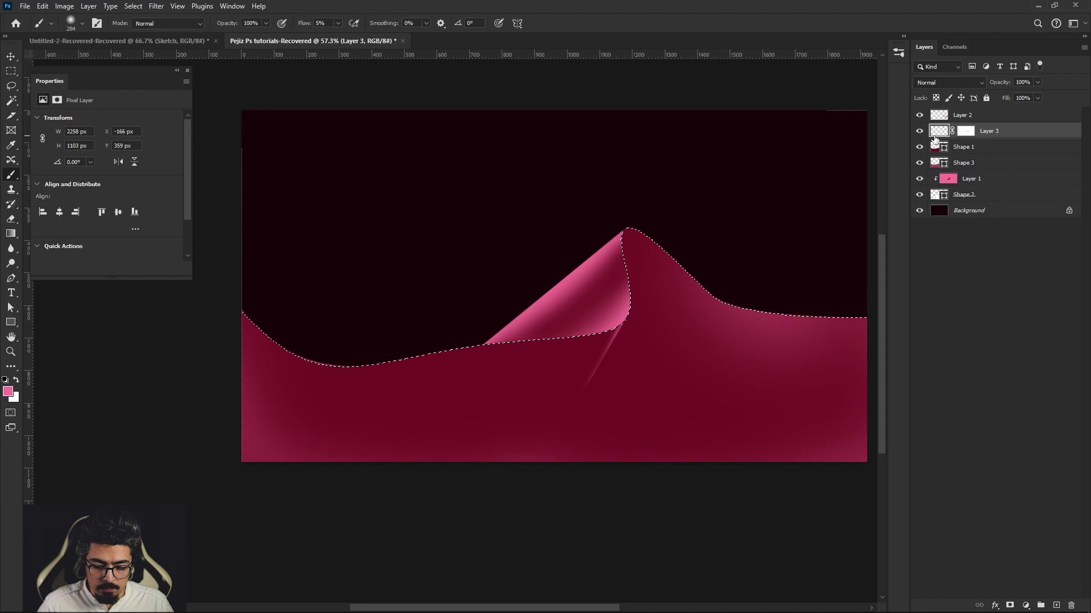
scroll(578, 272, "down", 2)
mouse_move(573, 265)
left_mouse_down()
mouse_move(590, 226)
mouse_move(577, 216)
left_mouse_up()
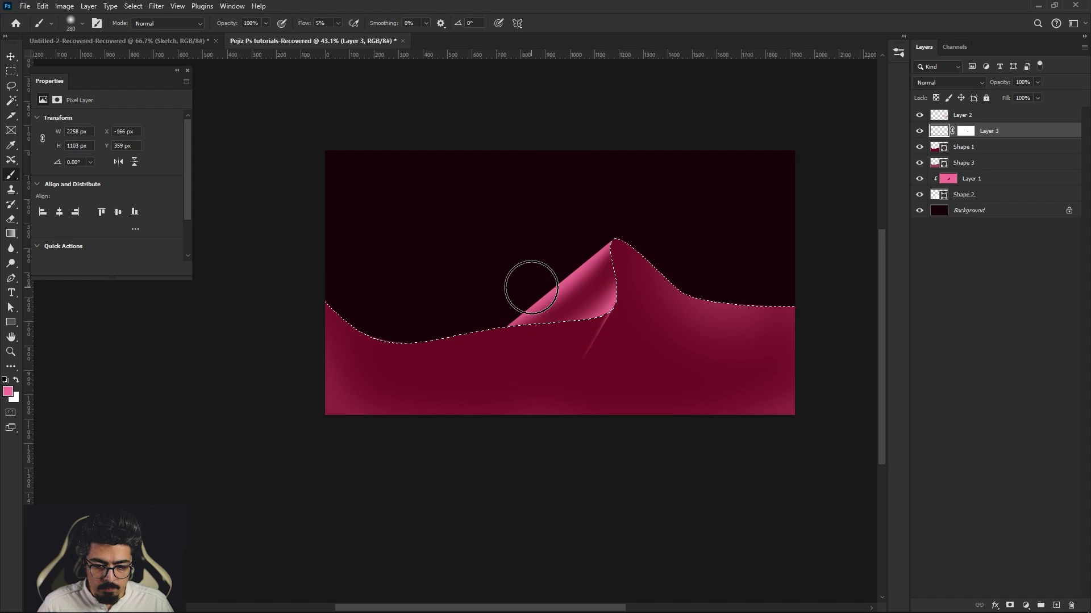
mouse_move(542, 283)
left_mouse_down()
mouse_move(462, 345)
mouse_move(520, 314)
mouse_move(430, 369)
mouse_move(556, 277)
mouse_move(353, 347)
left_mouse_up()
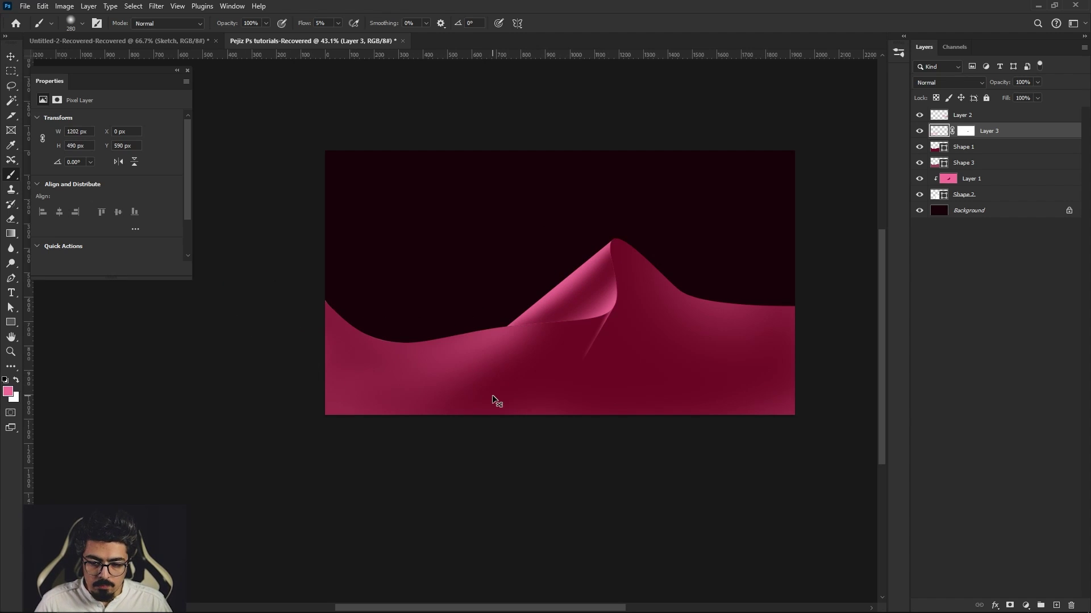
Step: Clear the selection and lower Layer 3's opacity to about 75%
key("ctrl+d")
scroll(493, 396, "down", 2)
key("v")
scroll(482, 354, "up", 3)
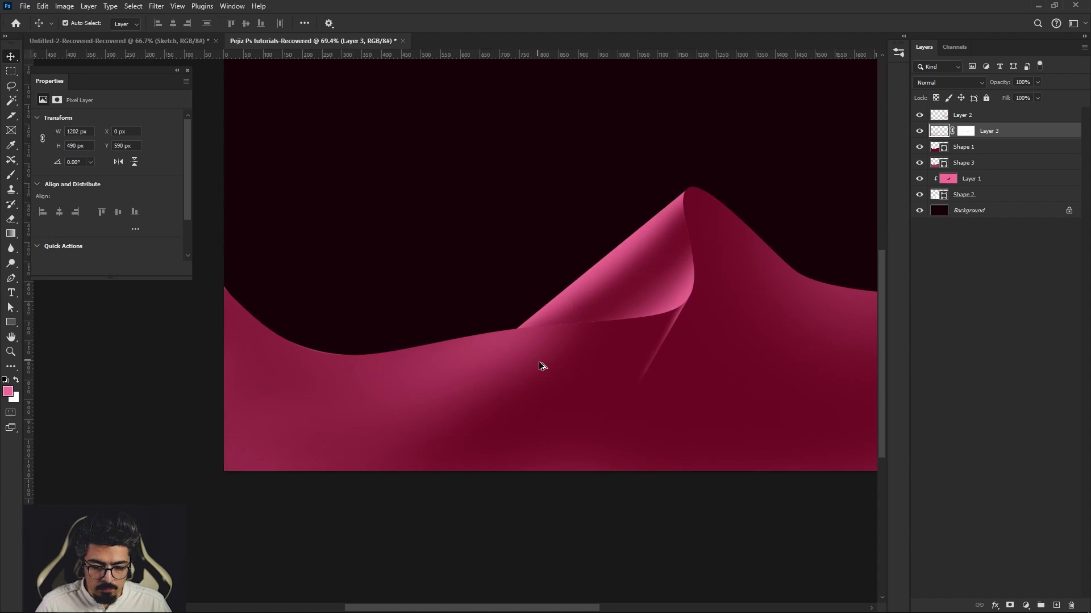
scroll(541, 366, "down", 3)
scroll(534, 390, "down", 1)
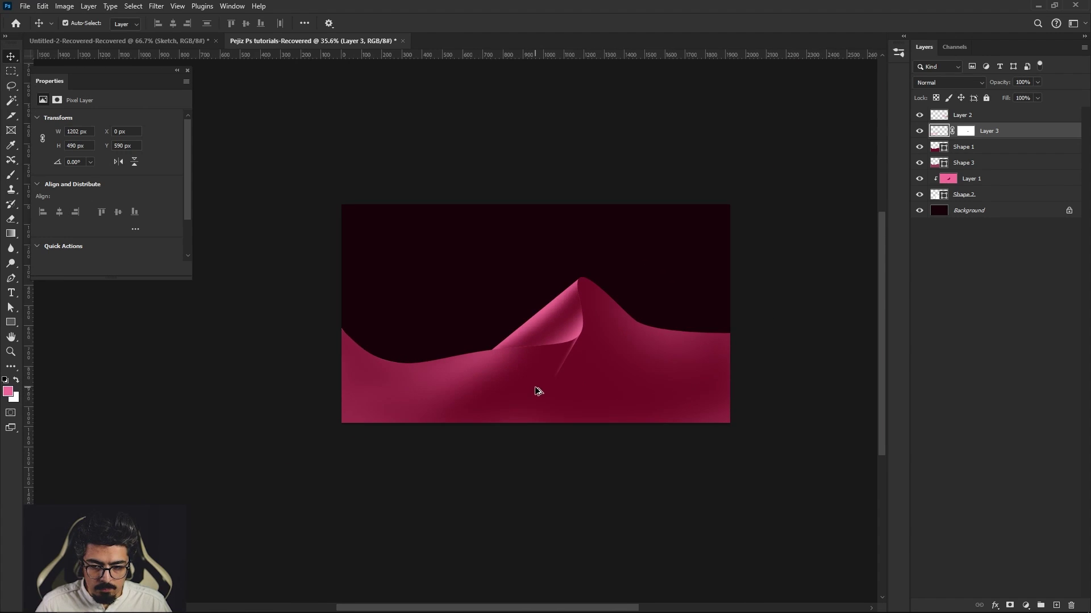
scroll(563, 369, "up", 2)
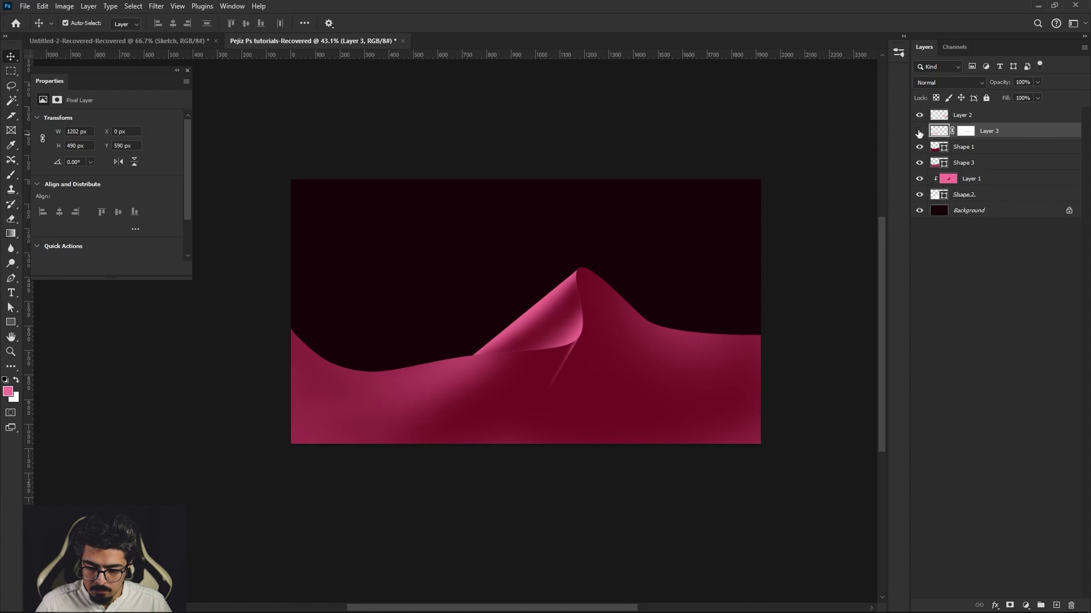
left_click(919, 132)
left_click(919, 131)
left_click(919, 131)
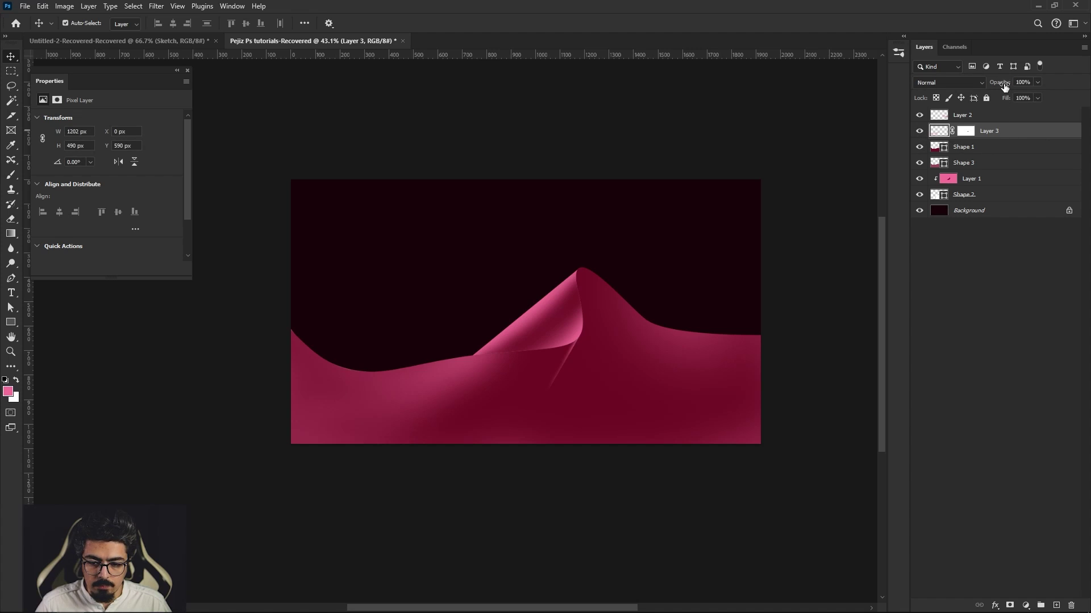
left_click_drag(991, 85, 987, 88)
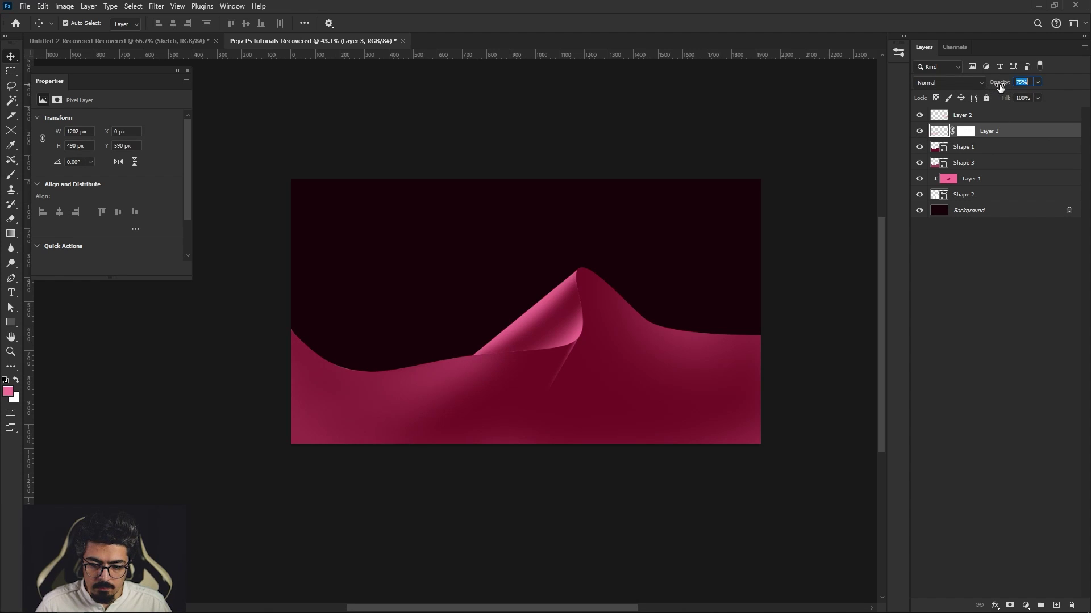
Step: On Layer 3's mask, soften the lower fold crease with a 109 px brush
left_click(969, 132)
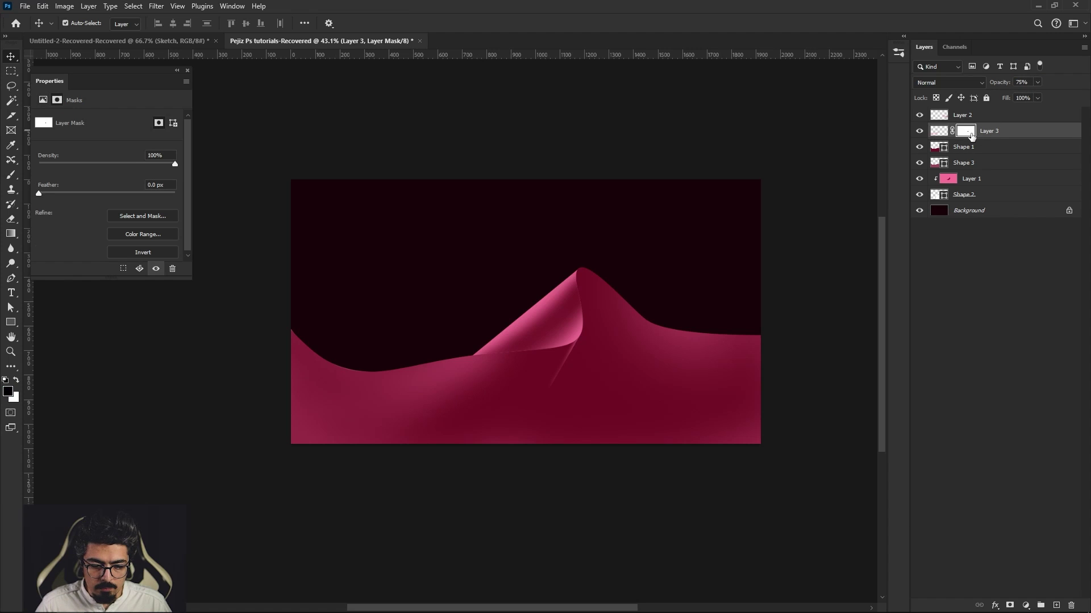
key("b")
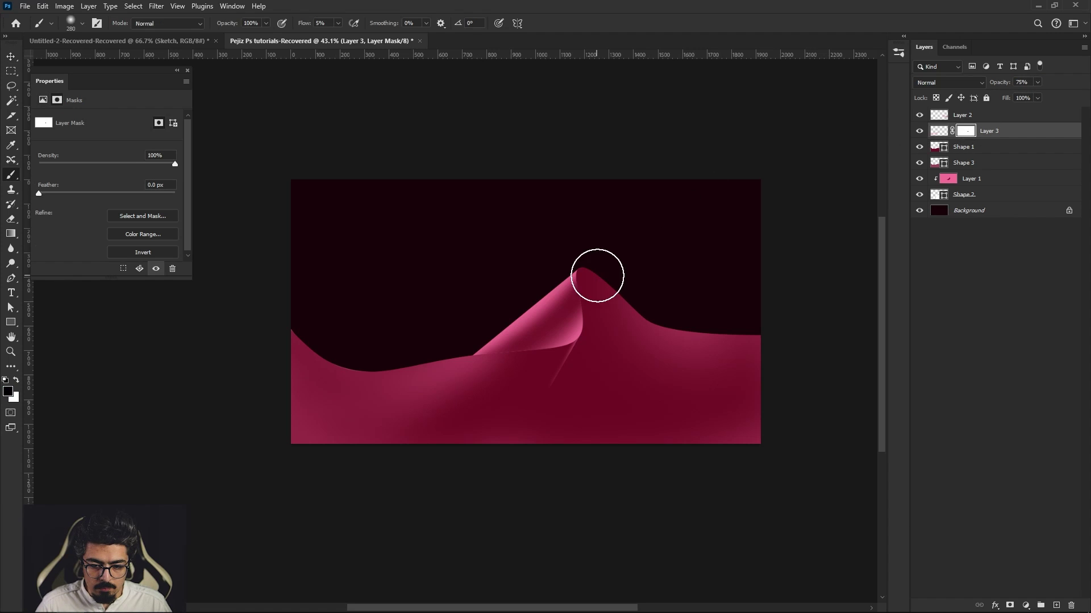
scroll(607, 330, "up", 1, "alt")
scroll(628, 355, "up", 1, "alt")
left_click_drag(630, 360, 602, 360)
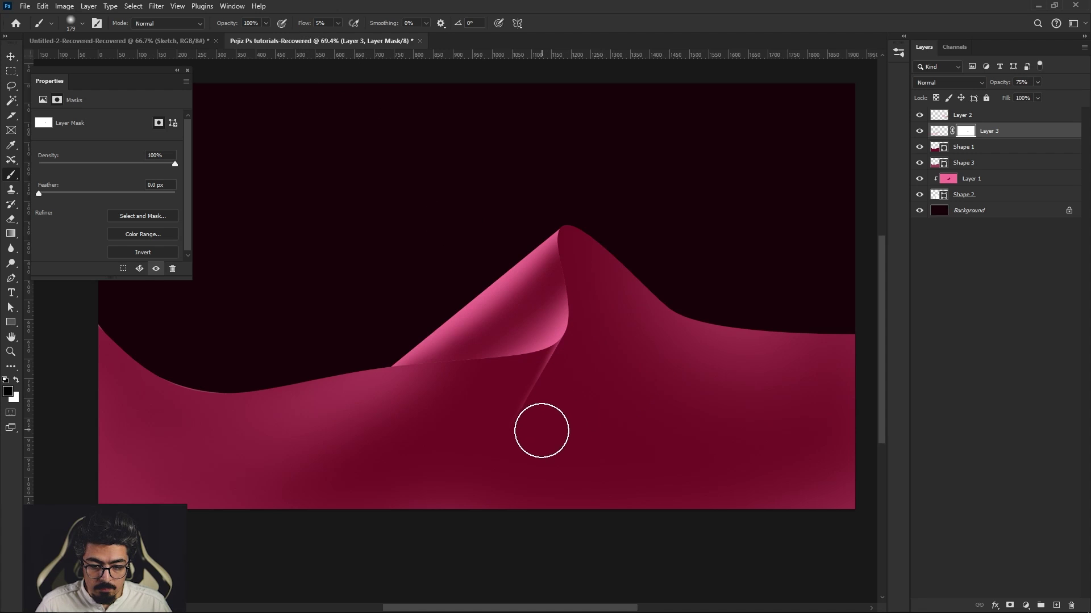
mouse_move(543, 433)
left_mouse_down()
mouse_move(470, 449)
mouse_move(524, 383)
left_mouse_up()
scroll(543, 414, "up", 2, "alt")
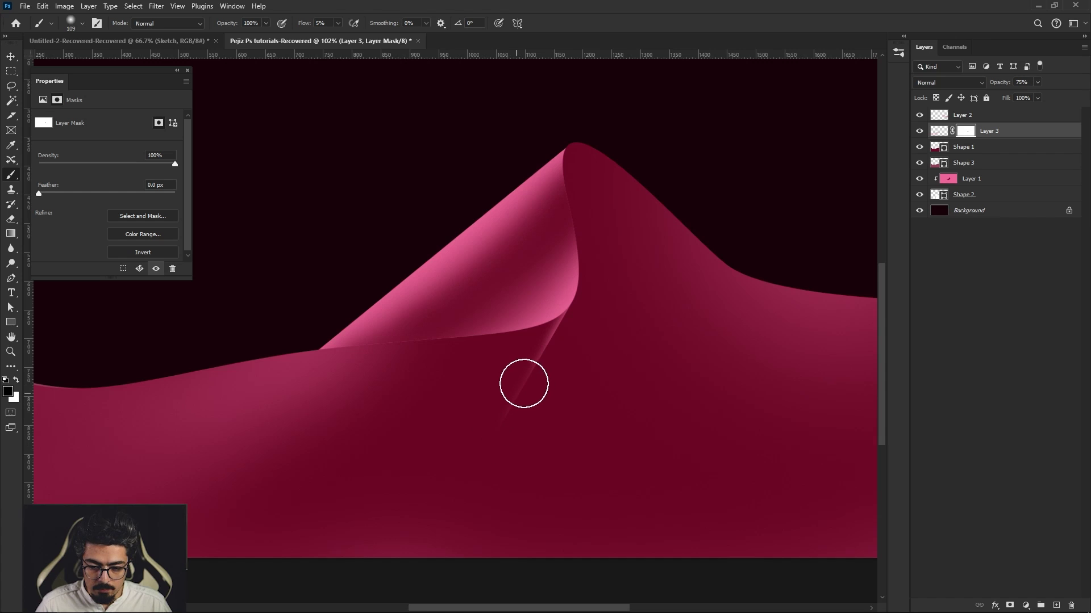
left_click_drag(549, 340, 490, 458)
Step: Return to the Move tool and zoom out to view the whole image
scroll(511, 449, "down", 2)
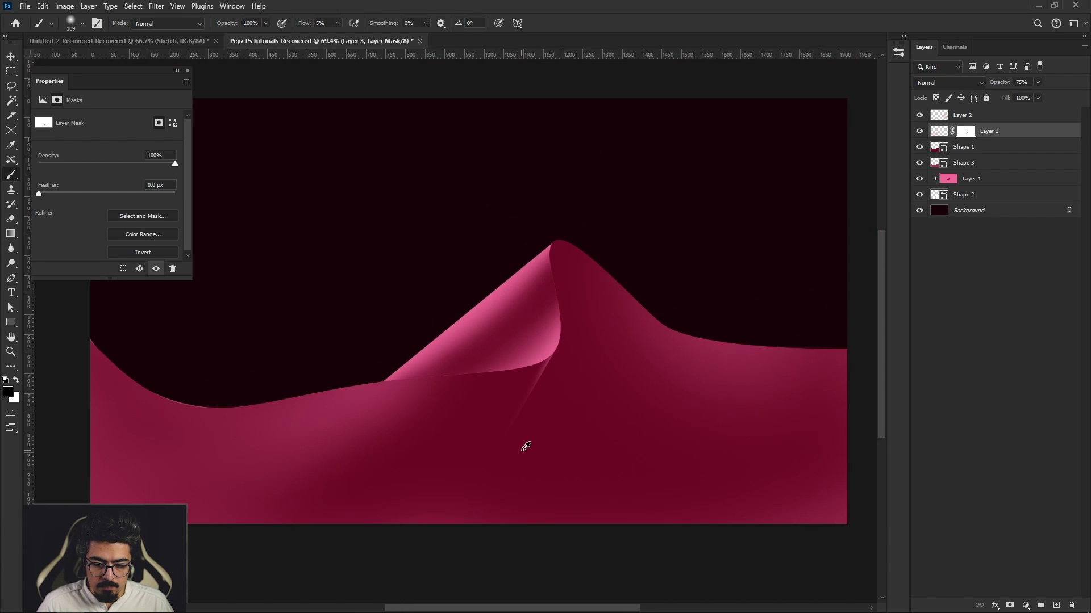
scroll(547, 396, "up", 3)
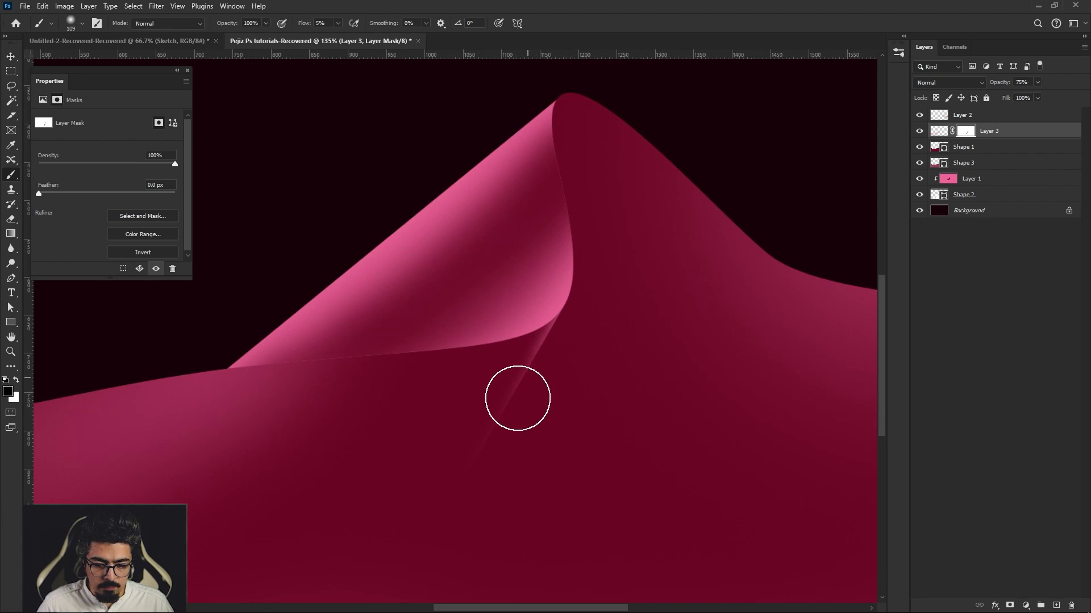
scroll(606, 437, "down", 2)
scroll(630, 422, "down", 2)
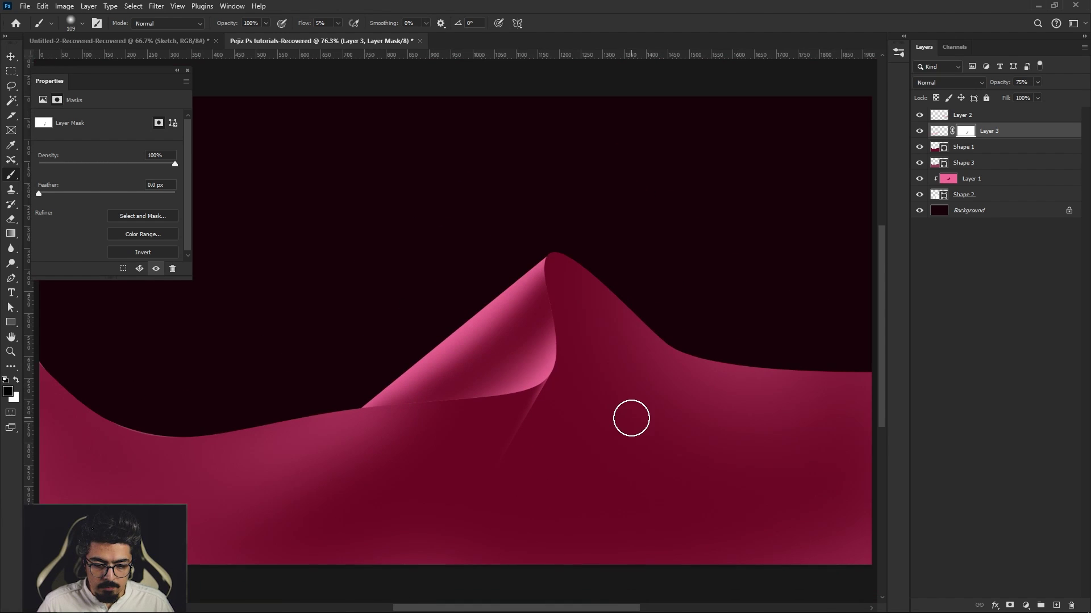
key("v")
scroll(630, 423, "down", 2)
left_click_drag(635, 423, 649, 340)
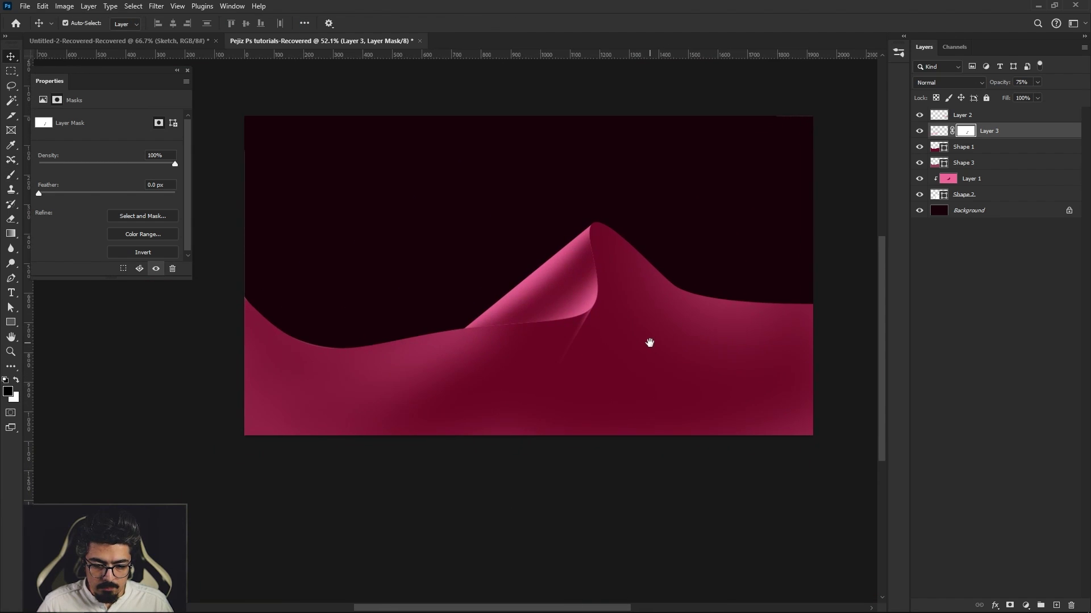
scroll(767, 256, "down", 1)
Step: Fill the Background layer with dark crimson #700f23 and start moving the bottle toward the peak
left_click(950, 211)
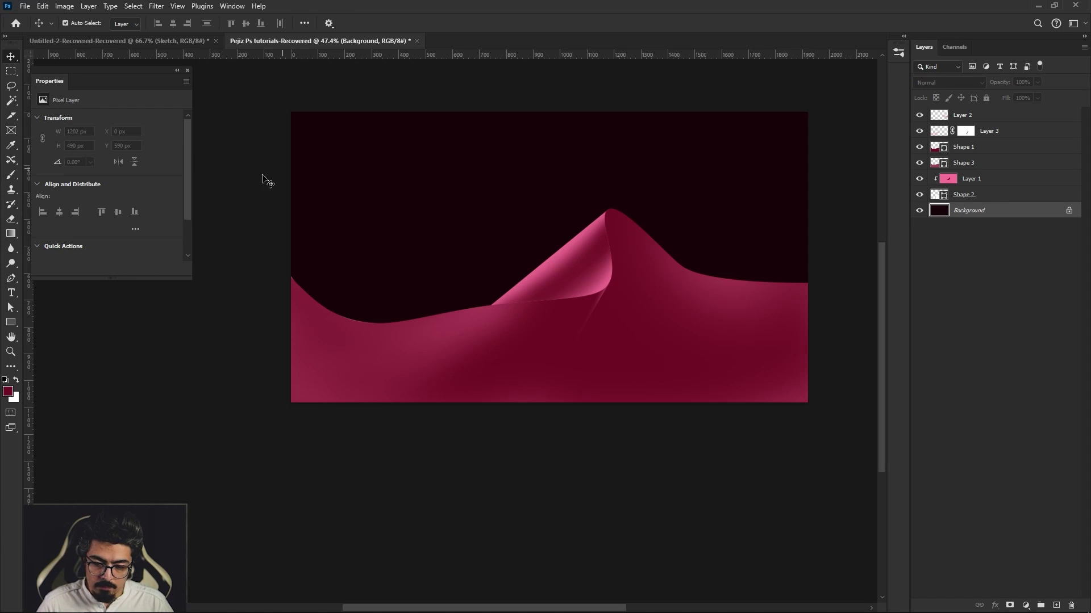
left_click(8, 390)
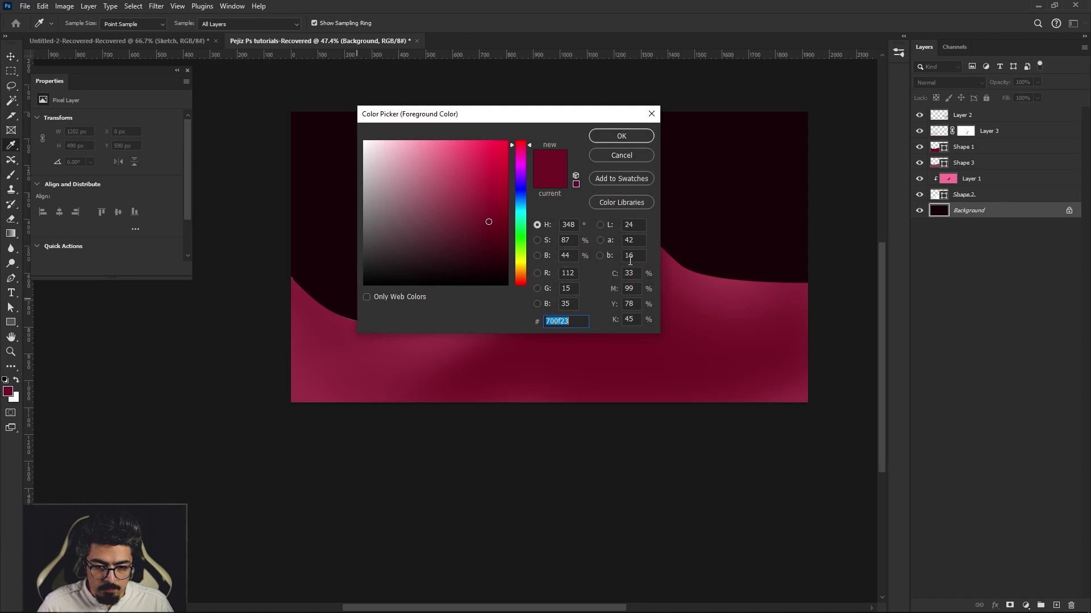
left_click(622, 136)
key("alt+BackSpace")
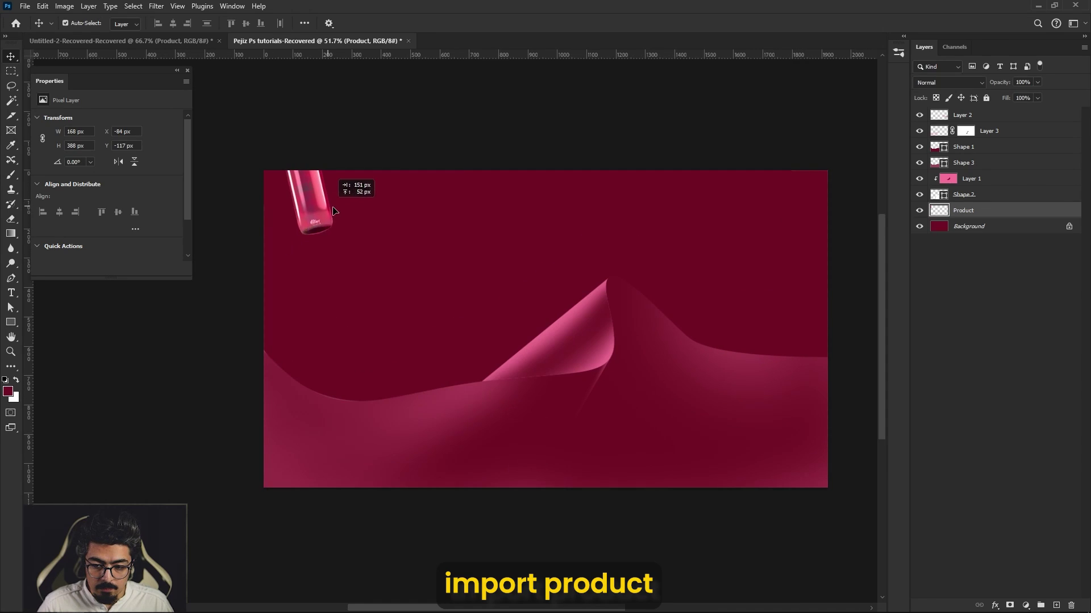
mouse_move(318, 227)
left_mouse_down()
mouse_move(582, 243)
mouse_move(575, 291)
left_mouse_up()
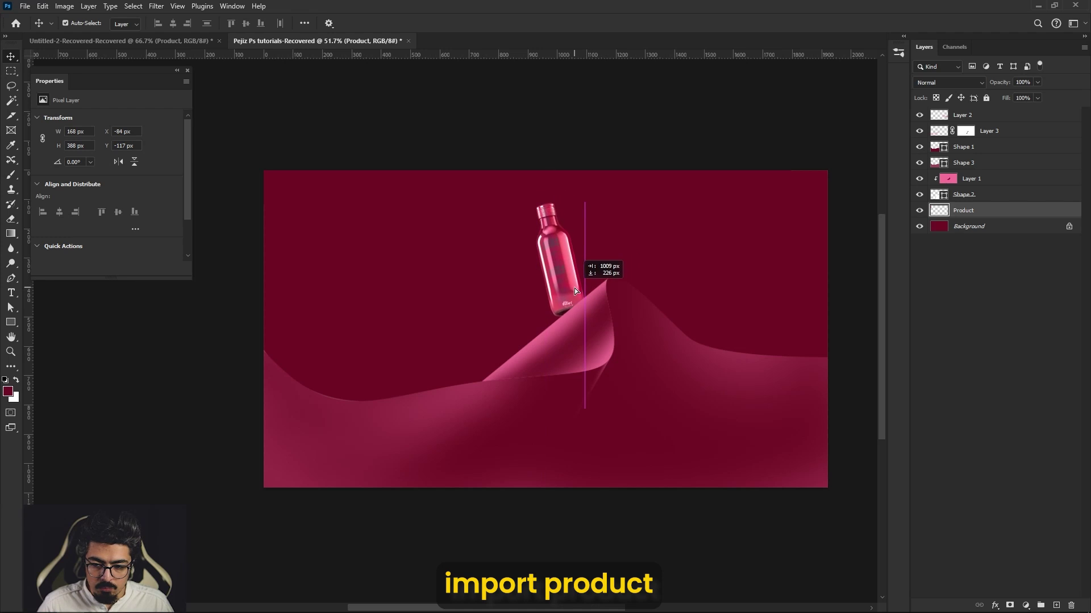
Step: Scale the bottle to about 97% with Free Transform and seat it on the wave peak
left_click_drag(574, 292, 576, 290)
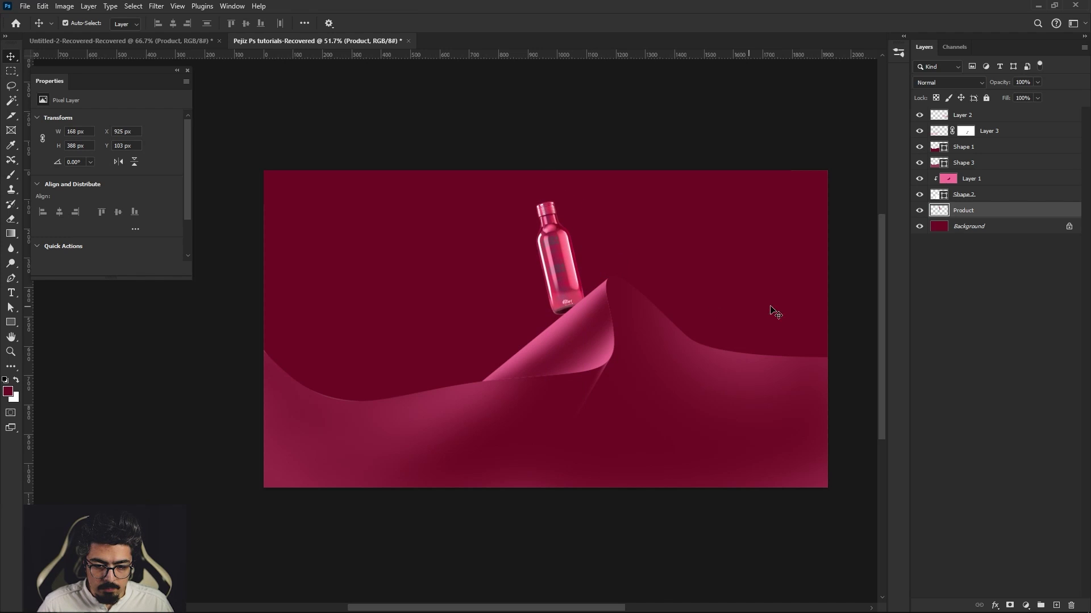
scroll(570, 293, "up", 3)
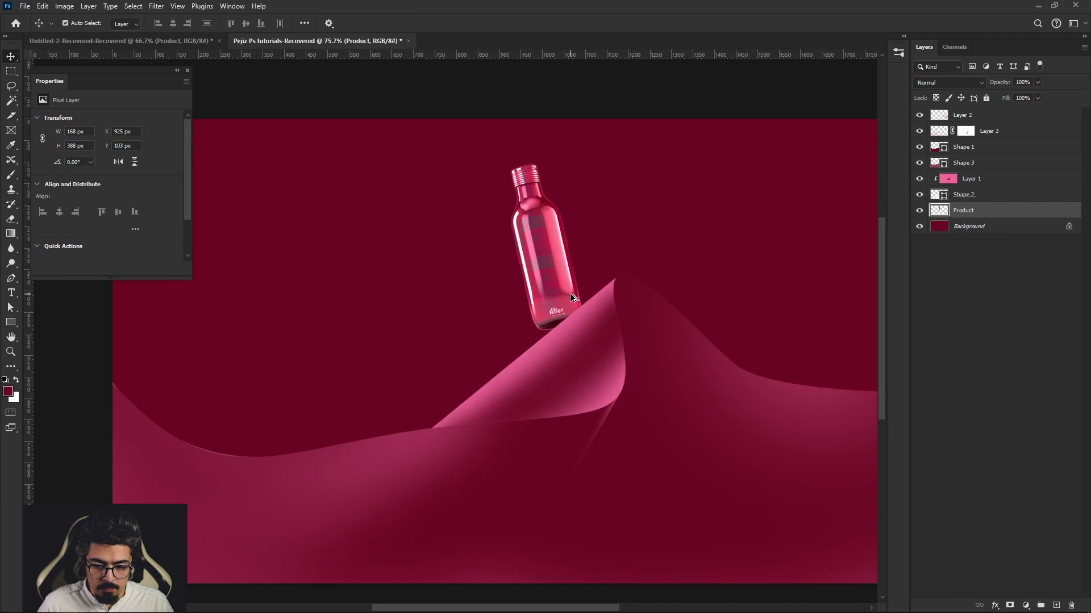
scroll(570, 294, "up", 3)
left_click_drag(532, 293, 535, 300)
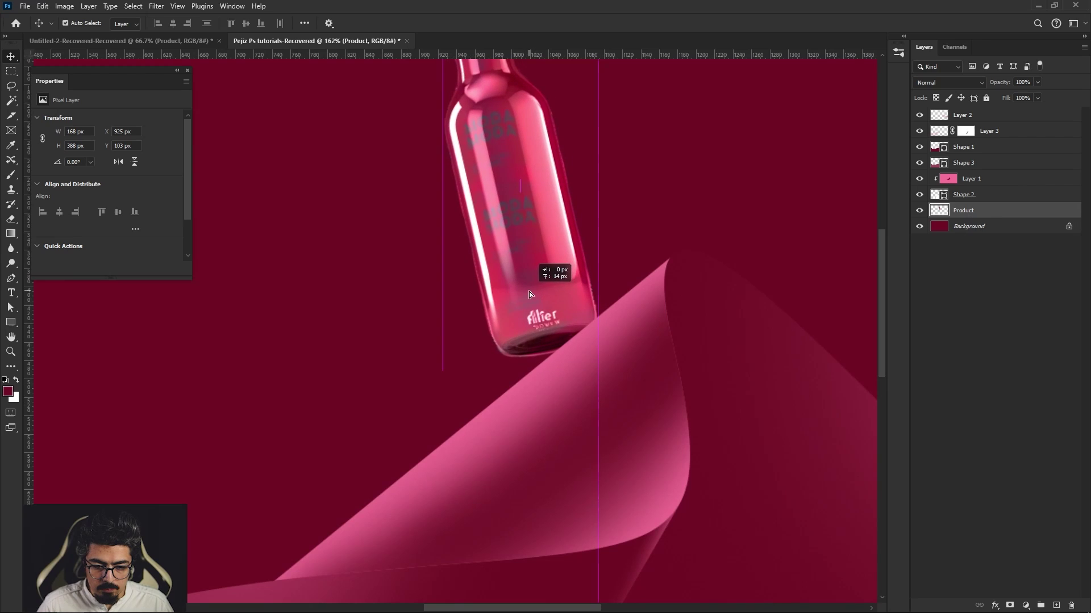
key("ctrl+t")
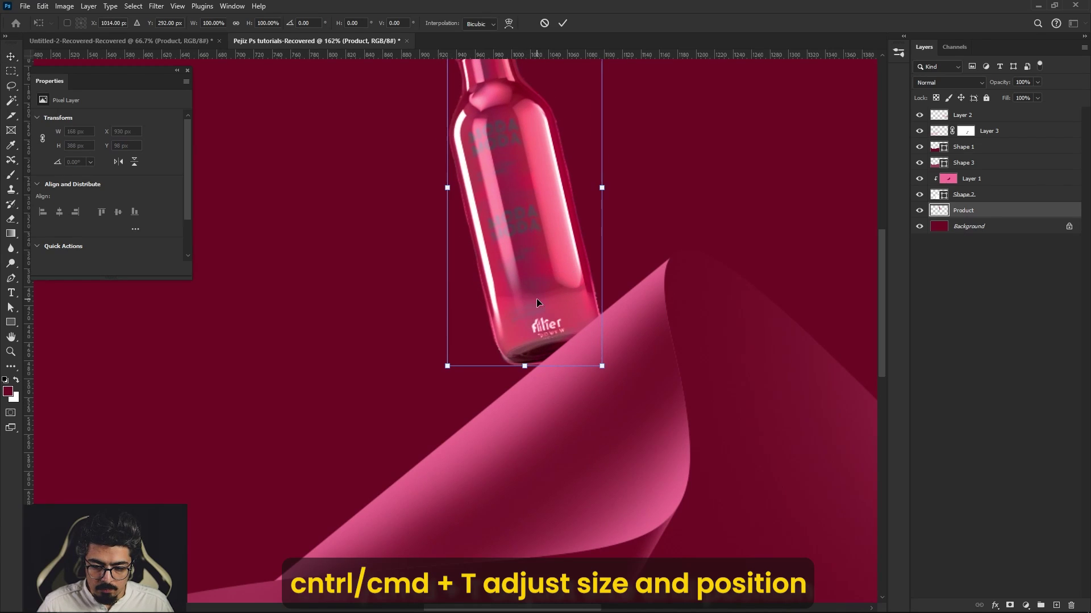
left_click_drag(602, 188, 603, 181)
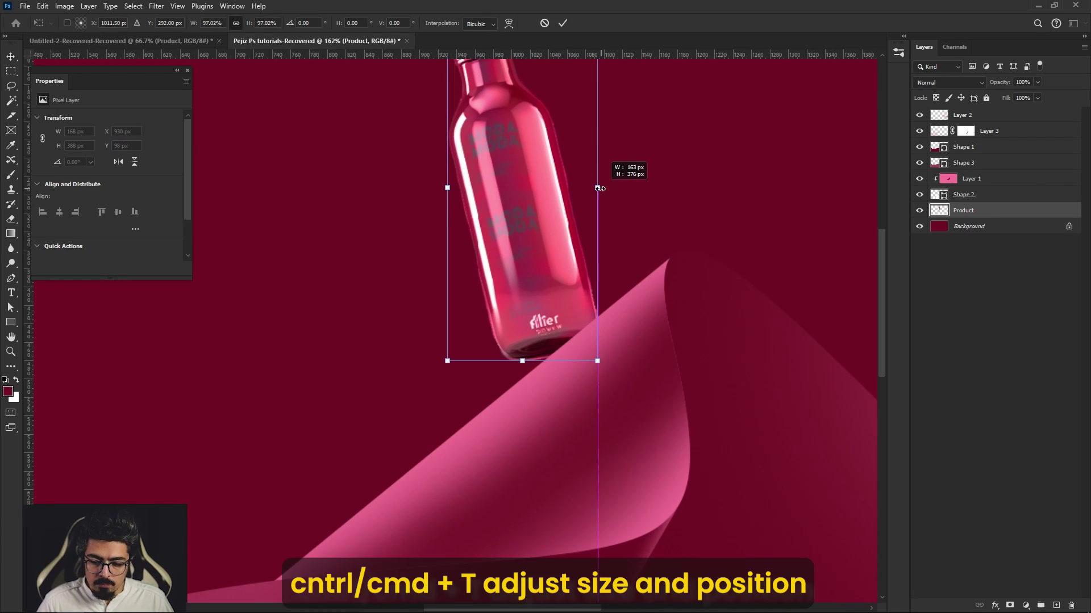
mouse_move(577, 228)
left_mouse_down()
mouse_move(554, 257)
mouse_move(564, 243)
mouse_move(509, 278)
mouse_move(531, 264)
left_mouse_up()
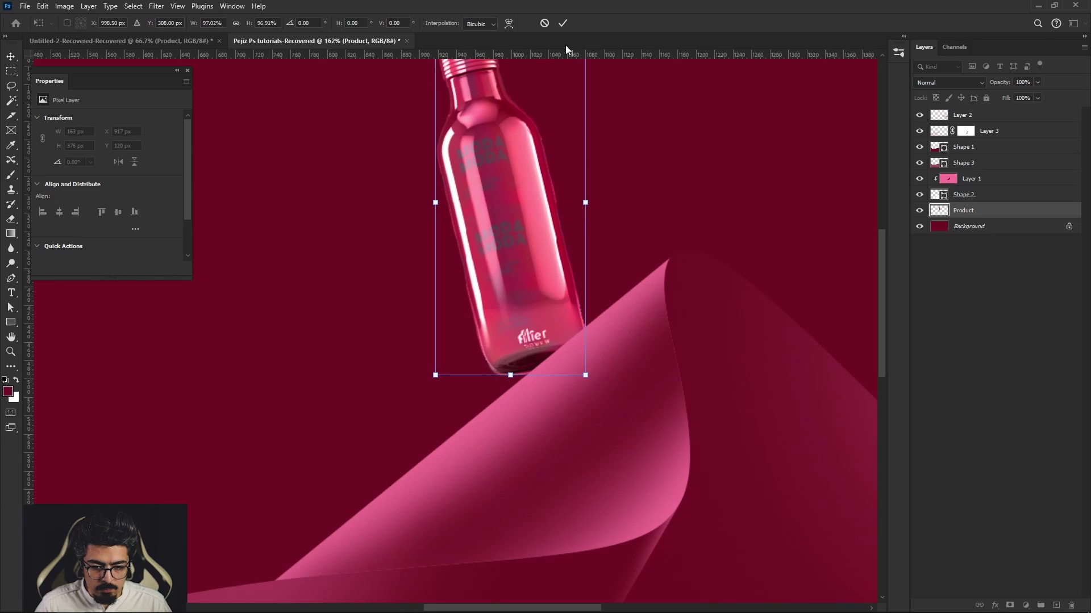
left_click(563, 22)
scroll(547, 273, "down", 5)
scroll(547, 275, "up", 3)
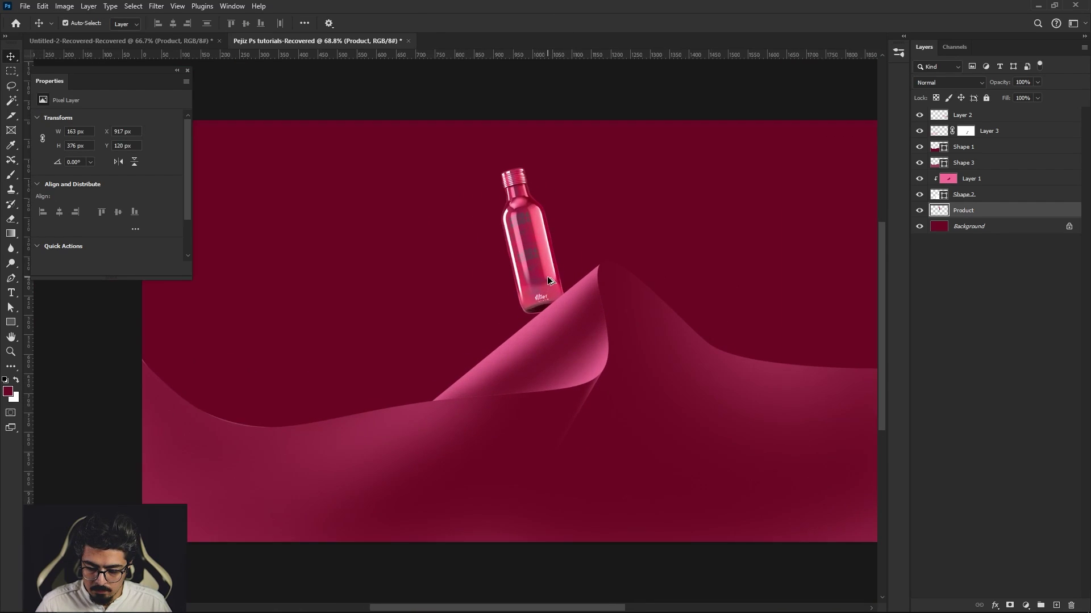
scroll(554, 276, "up", 1)
scroll(565, 279, "down", 2)
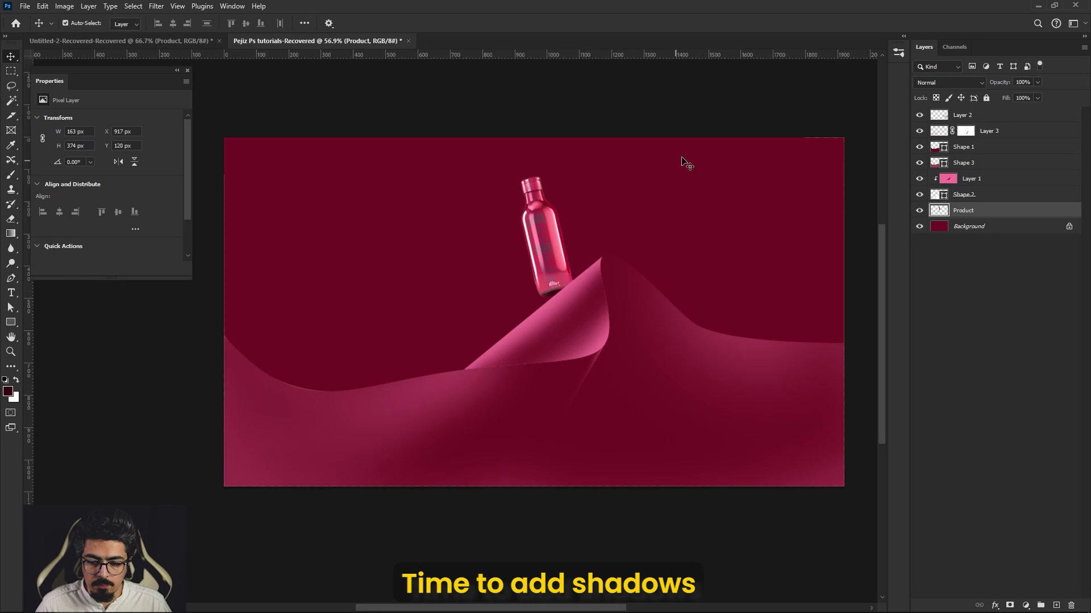
Step: Select Layer 1, choose the regular brush, and sample the dark colour at the bottle base
left_click(954, 177)
left_click(919, 180)
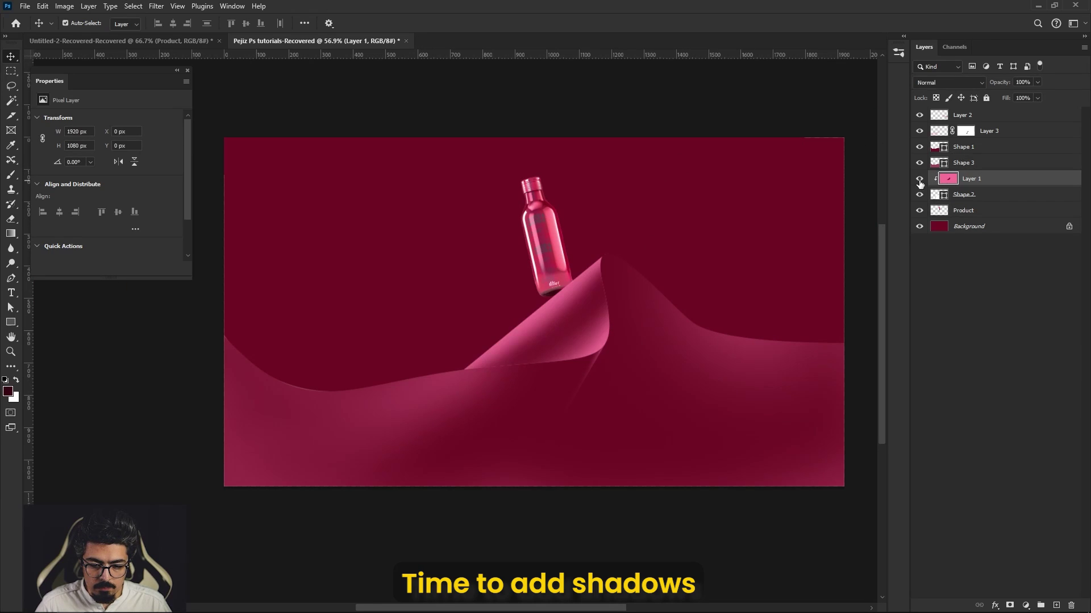
left_click(920, 180)
key("b")
right_click(10, 174)
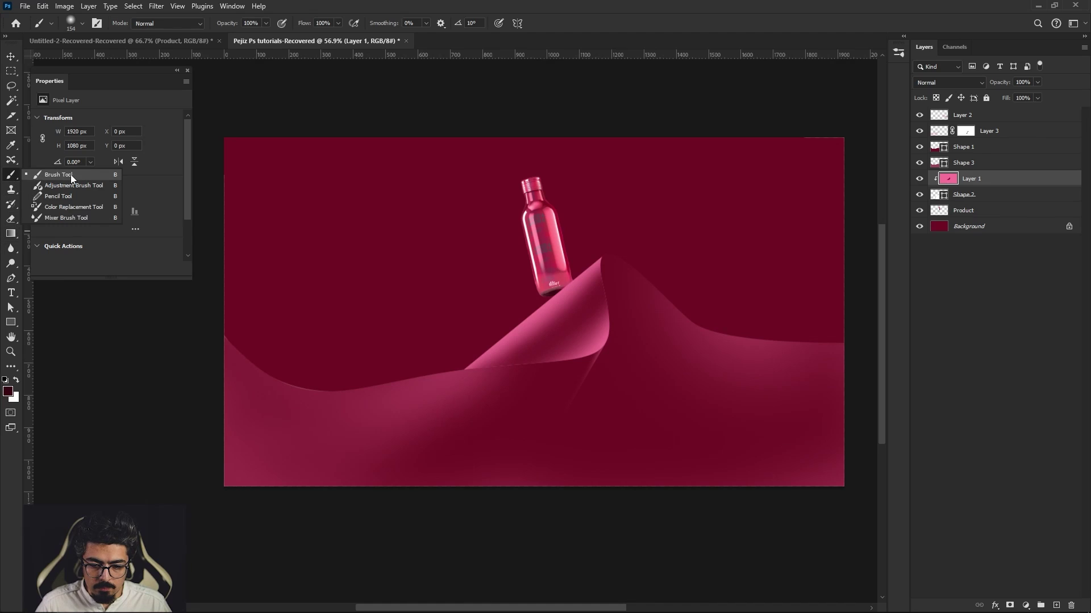
left_click(66, 174)
scroll(578, 255, "up", 2, "alt")
scroll(545, 278, "up", 3, "alt")
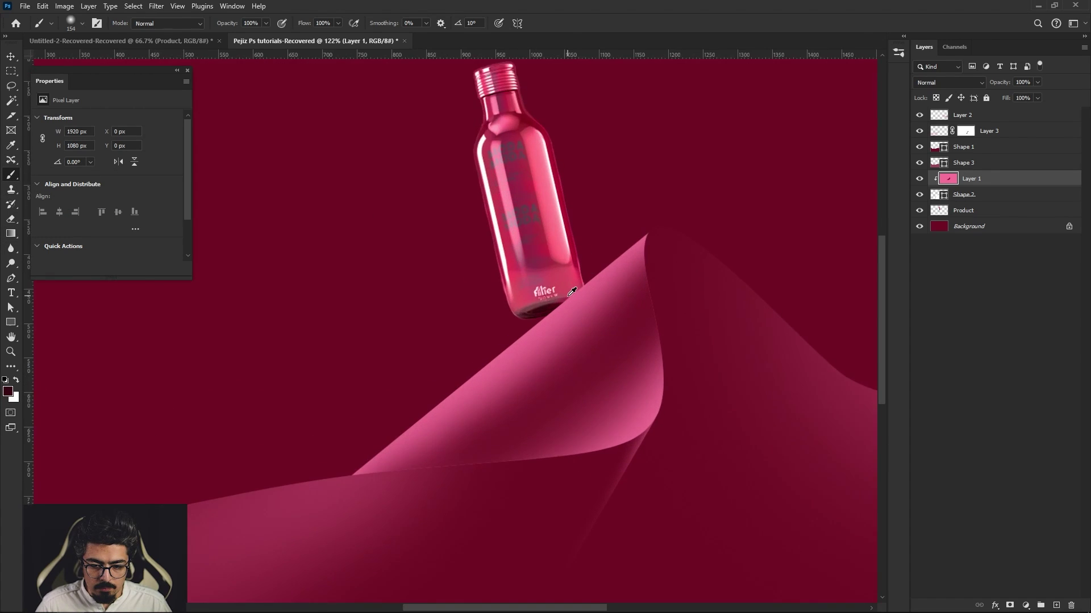
scroll(523, 293, "up", 3, "alt")
scroll(523, 293, "up", 2, "alt")
scroll(540, 321, "up", 2, "alt")
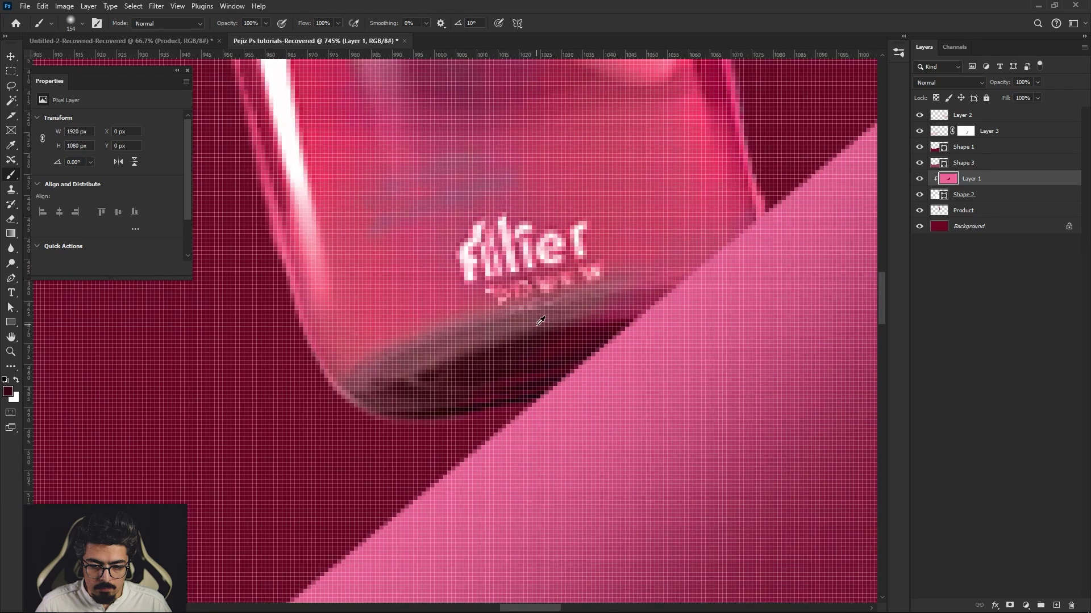
left_click(498, 354, "alt")
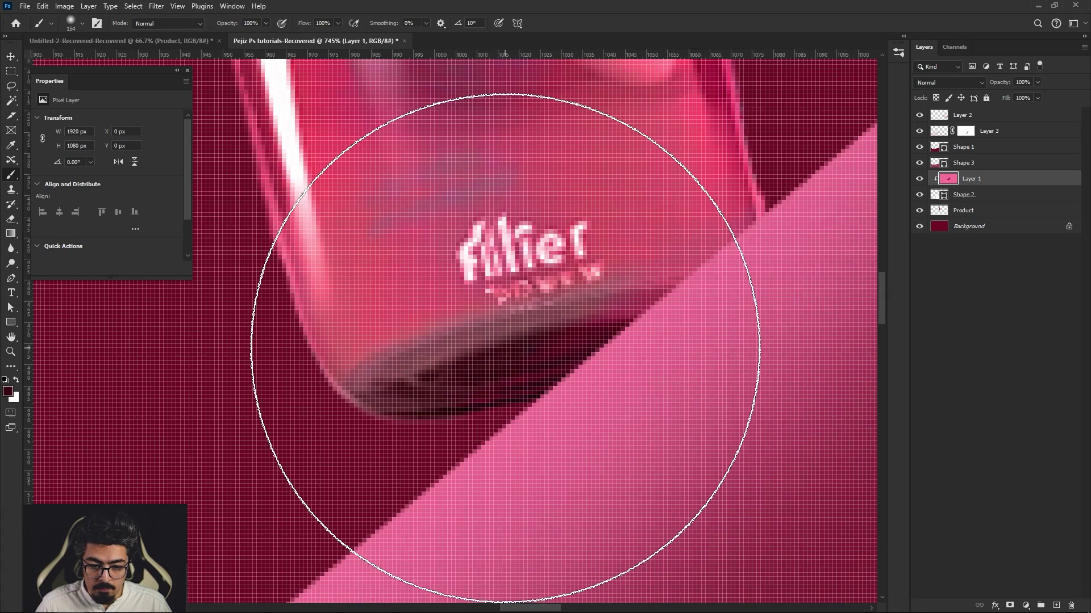
Step: Make the brush an elliptical tip at 9°, about 106 px, and dab a shadow under the bottle
scroll(505, 347, "down", 1, "alt")
scroll(548, 324, "down", 1)
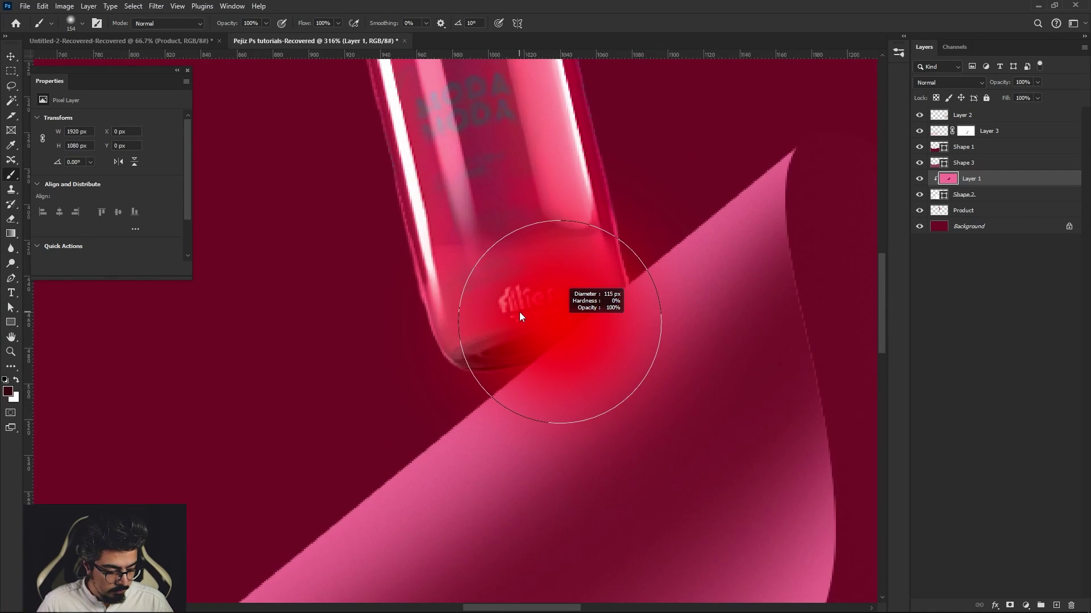
right_click(545, 329)
left_click_drag(534, 328, 552, 341)
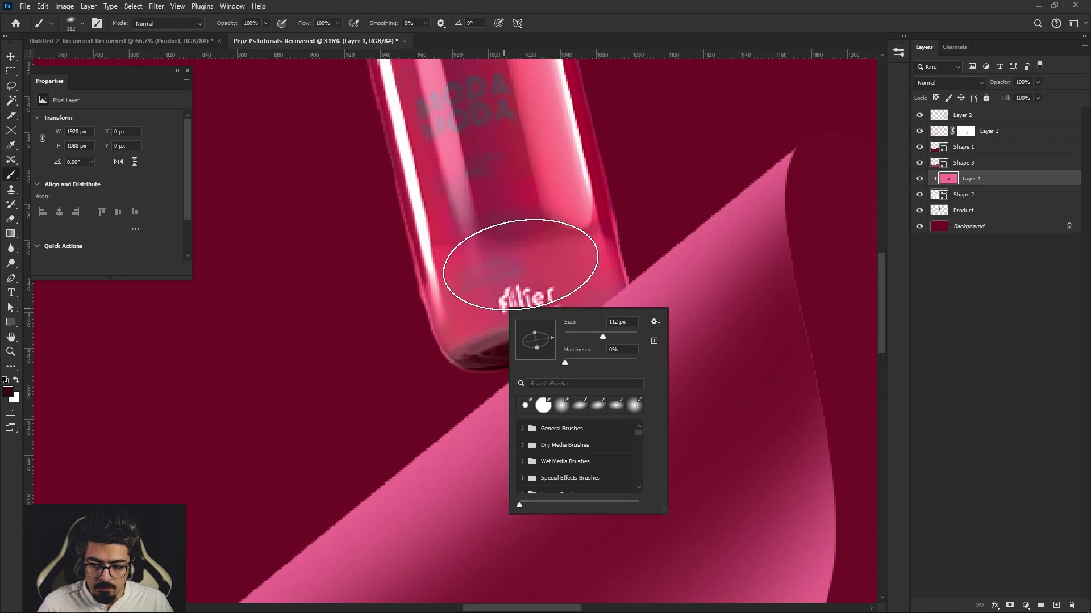
left_click_drag(527, 254, 501, 245)
right_click(509, 332, "alt")
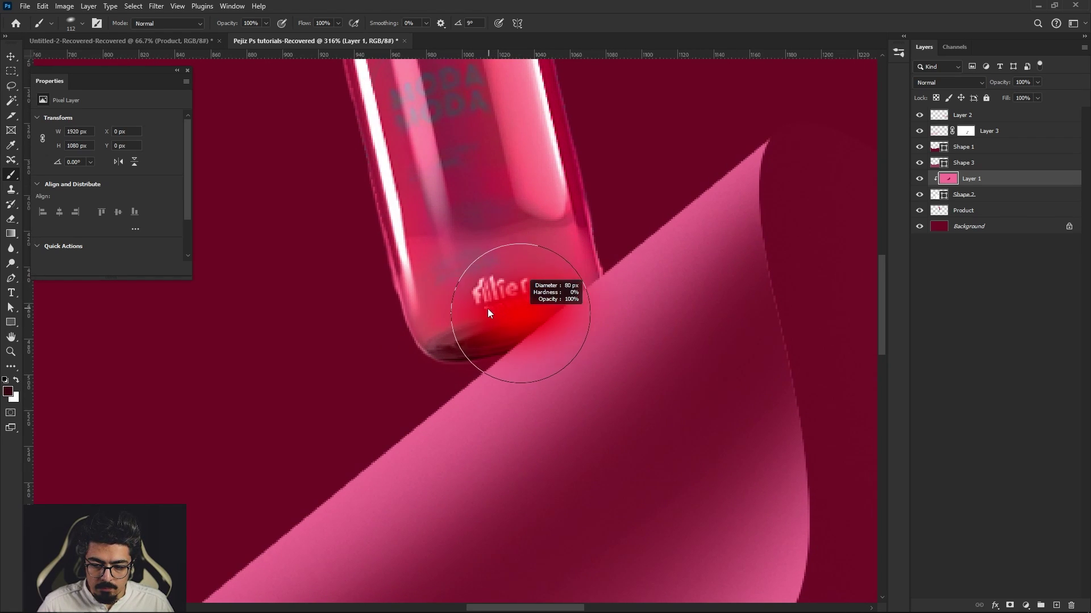
right_click(509, 335, "alt")
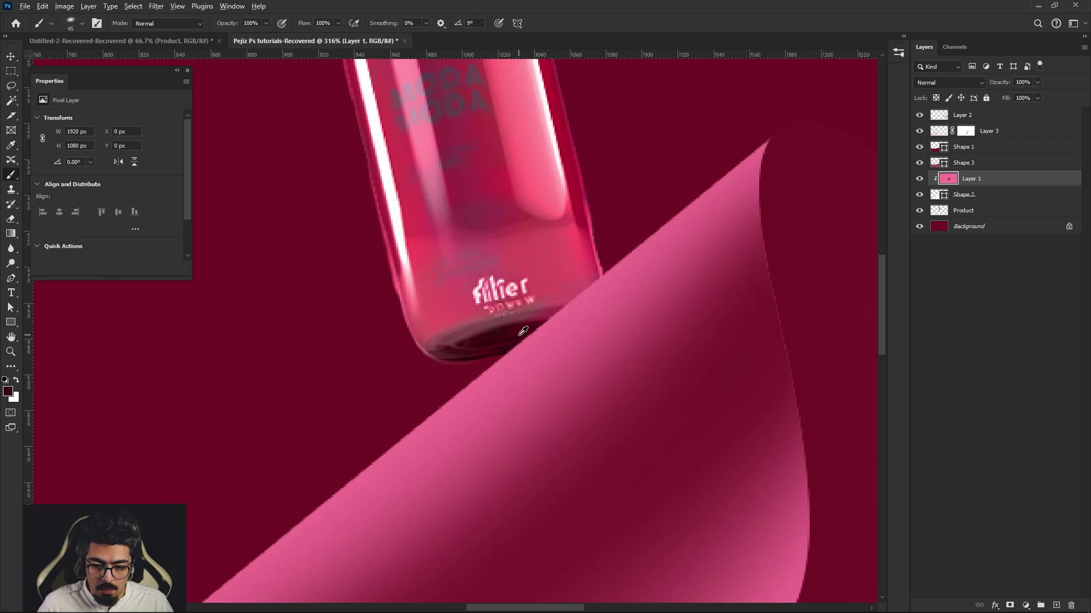
right_click(512, 339, "alt")
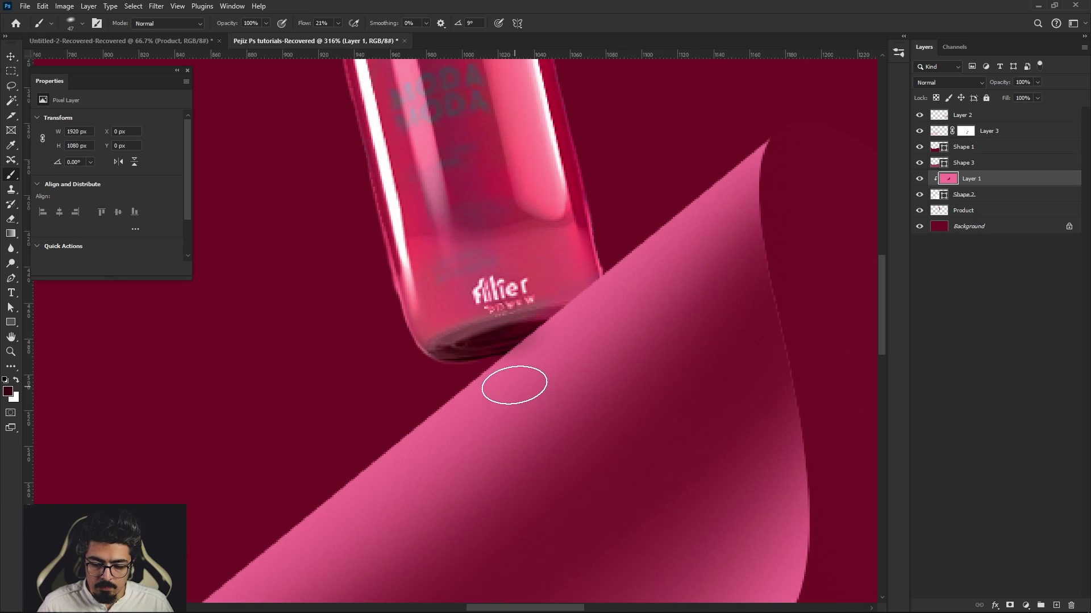
left_click_drag(512, 345, 540, 335)
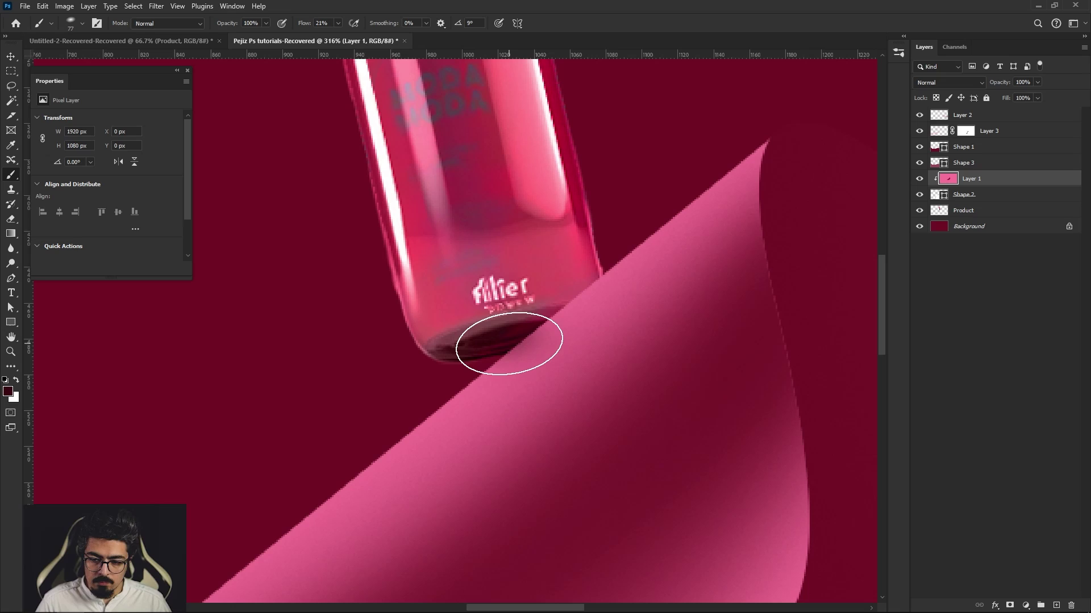
left_click_drag(509, 344, 554, 329)
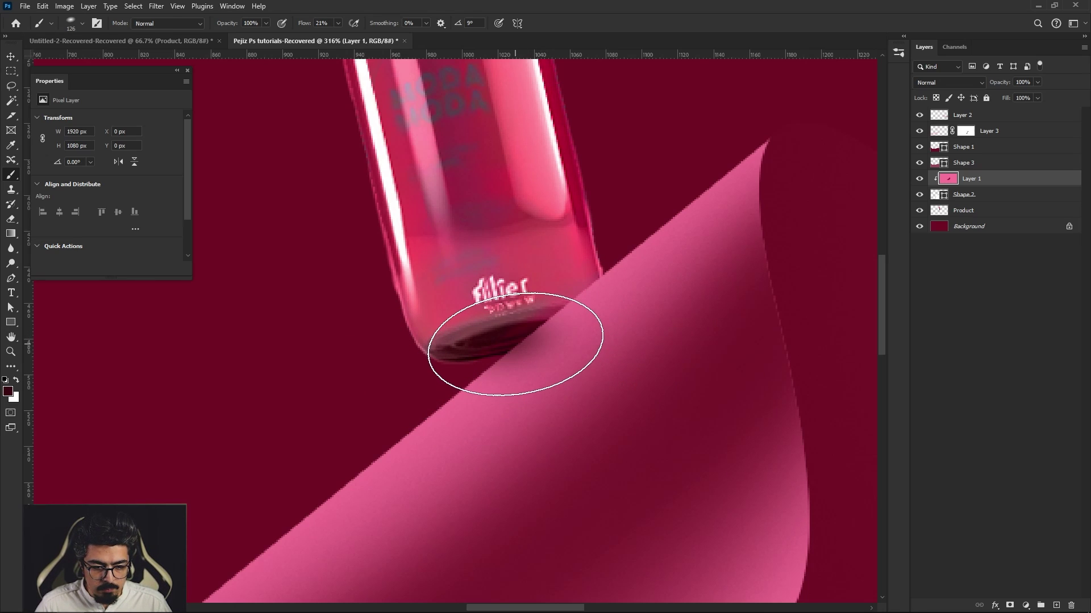
left_click(504, 351)
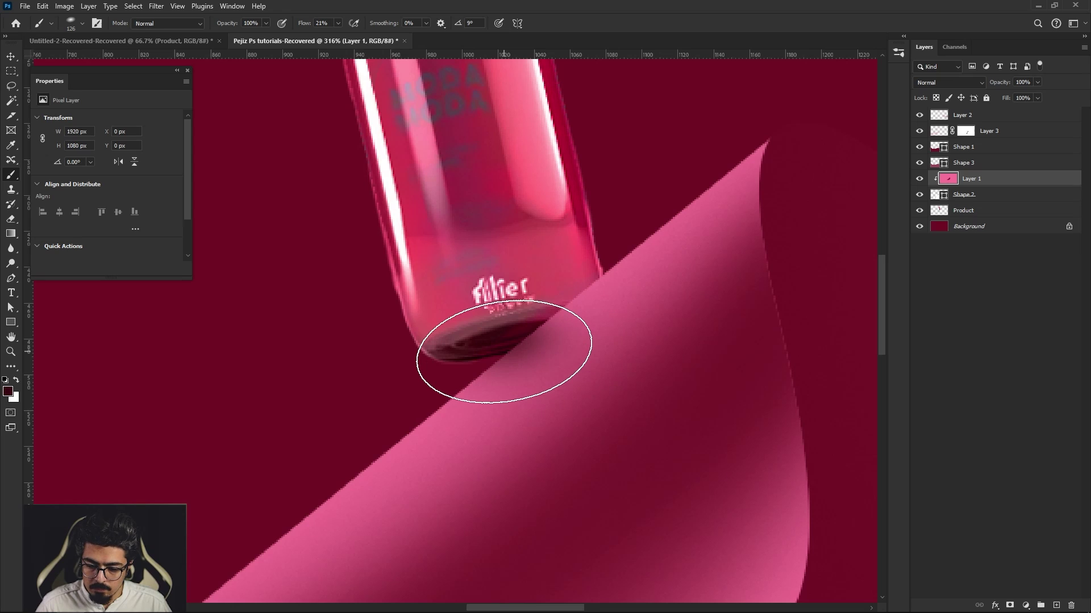
scroll(503, 351, "down", 3)
Step: Resize the brush to fit the bottle base and paint a faint shadow beneath it
scroll(504, 351, "down", 2)
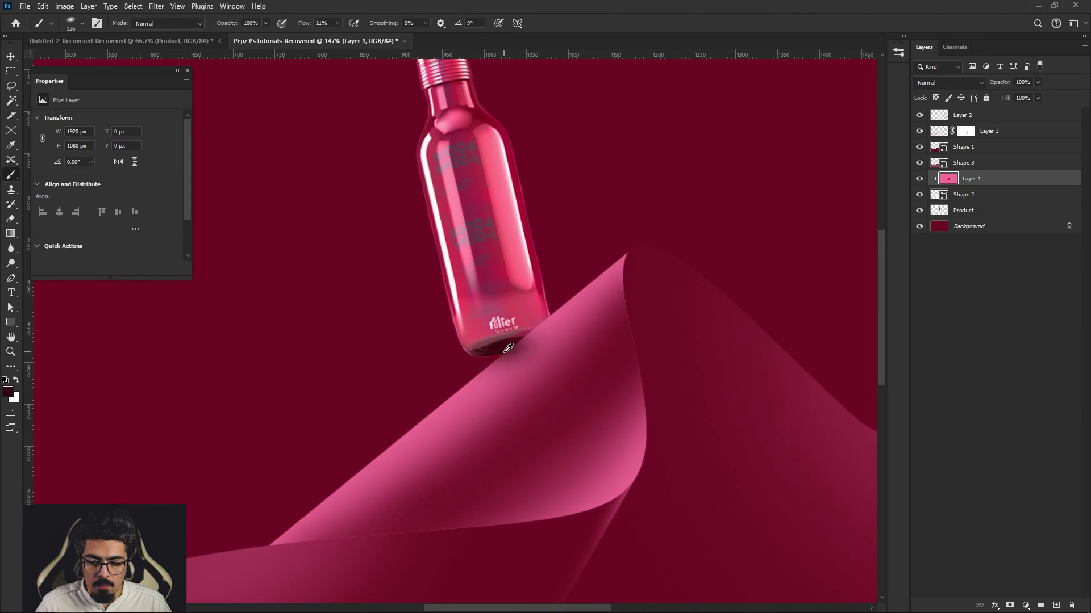
mouse_move(504, 352)
left_mouse_down()
mouse_move(511, 360)
mouse_move(489, 341)
left_mouse_up()
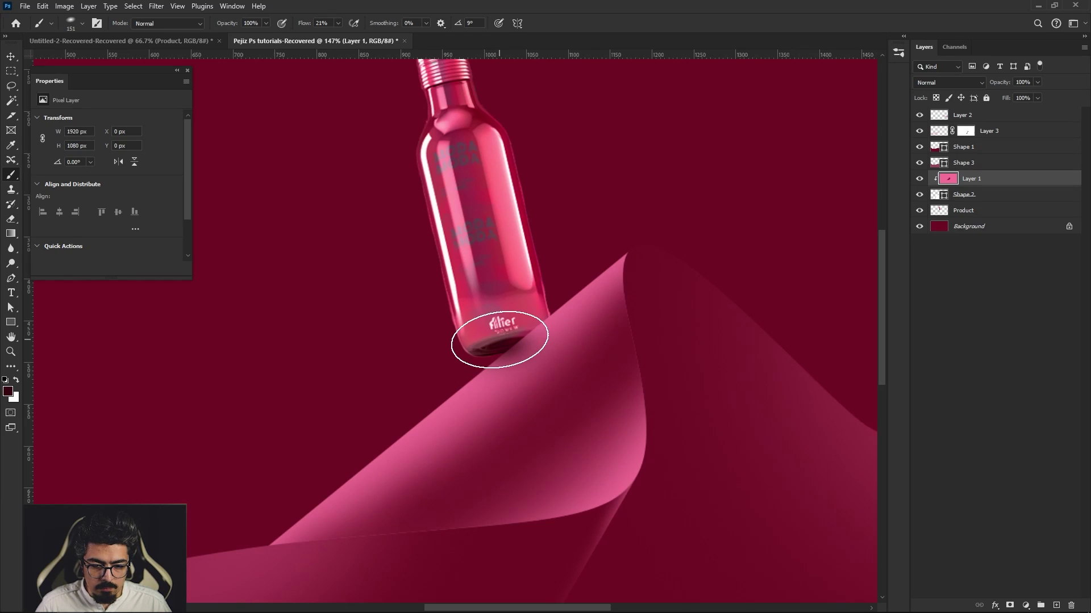
left_click_drag(500, 340, 514, 352)
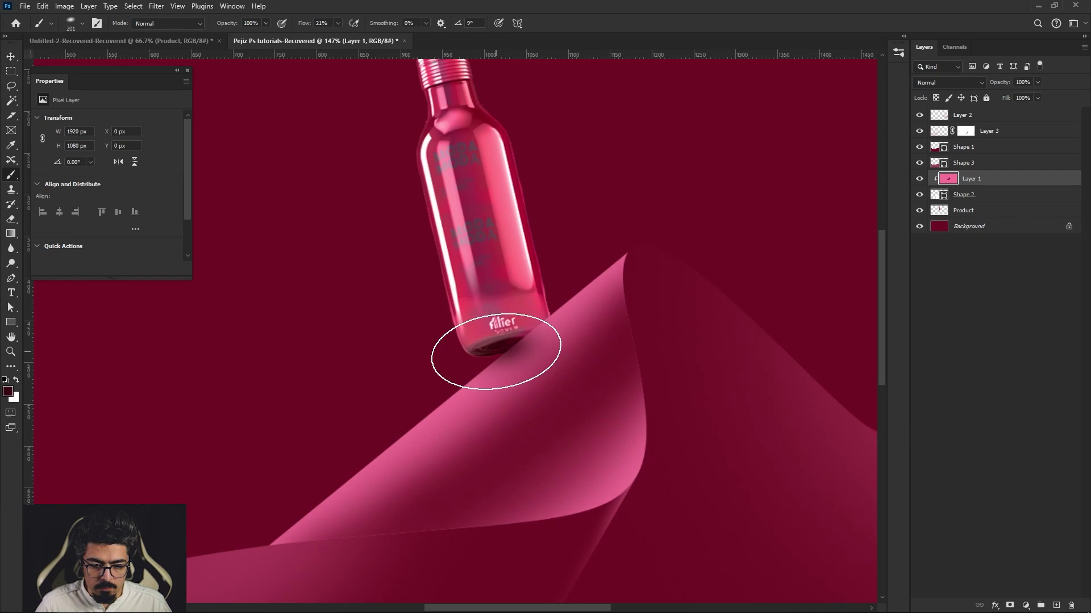
scroll(497, 353, "down", 3)
scroll(500, 352, "down", 2)
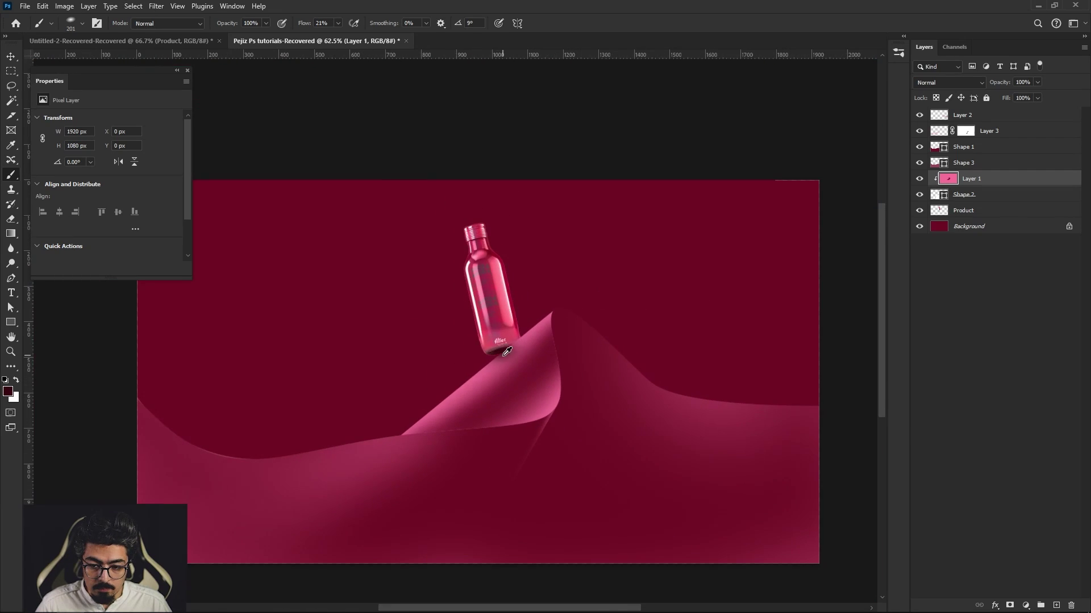
scroll(507, 350, "up", 2)
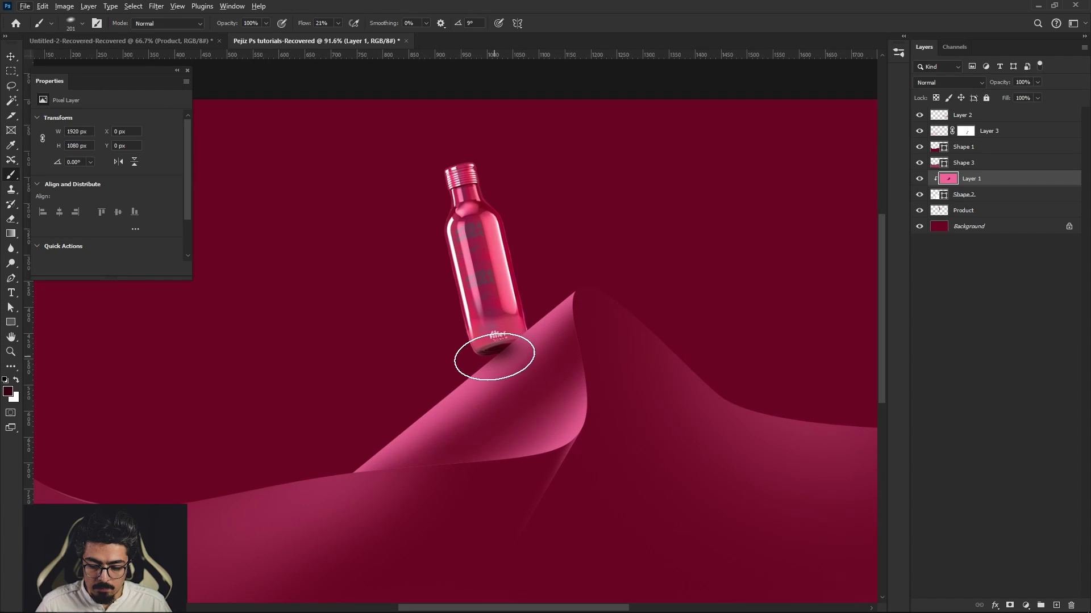
left_click_drag(495, 351, 480, 353)
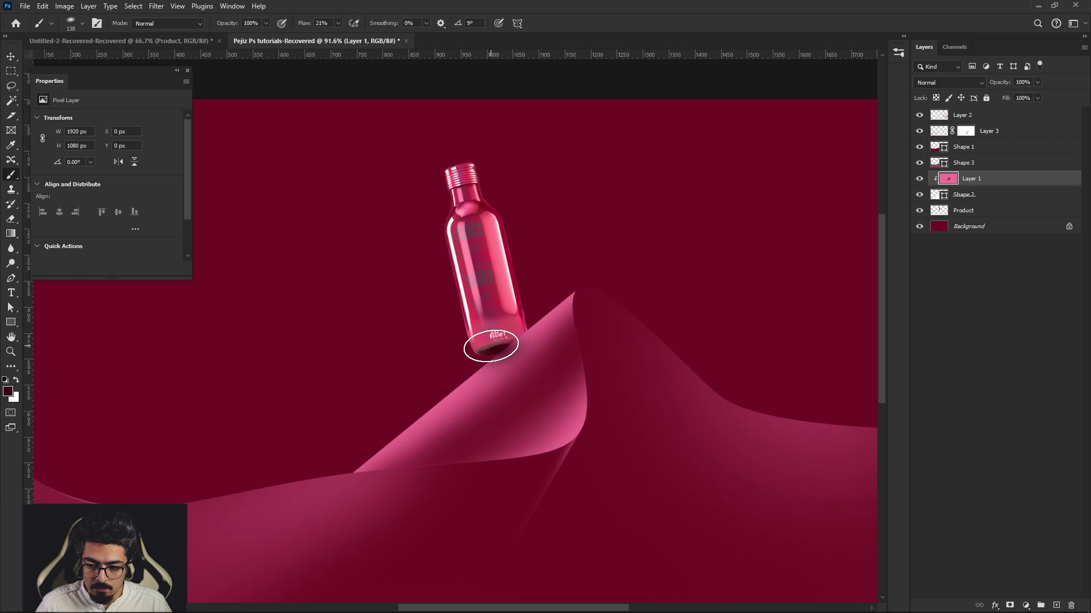
mouse_move(495, 346)
left_mouse_down()
mouse_move(487, 352)
mouse_move(510, 361)
left_mouse_up()
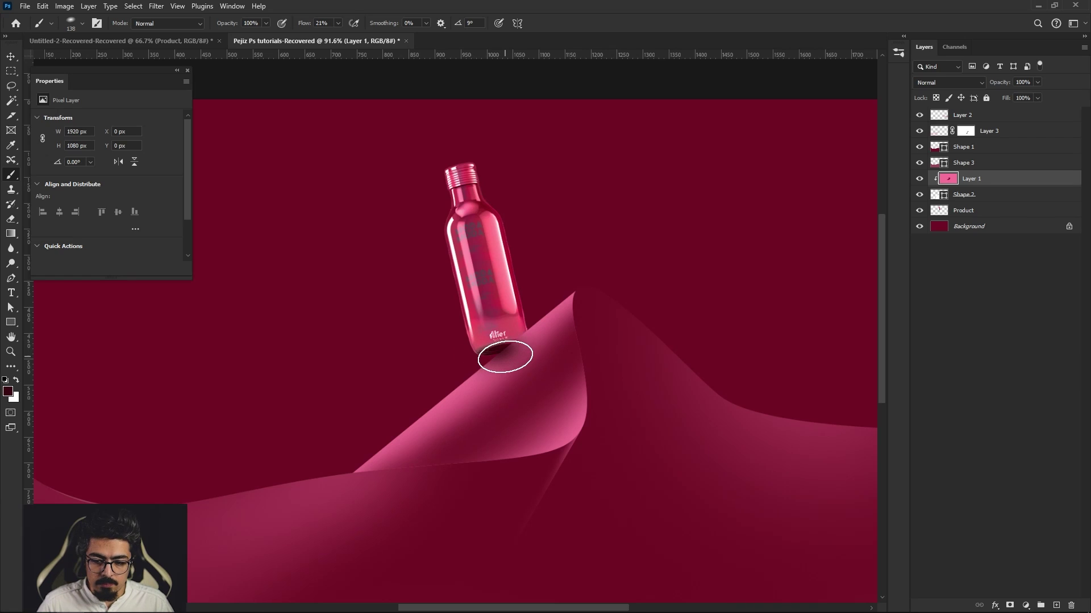
Step: Darken the contact shadow under the bottle base with another stroke
scroll(519, 416, "down", 2)
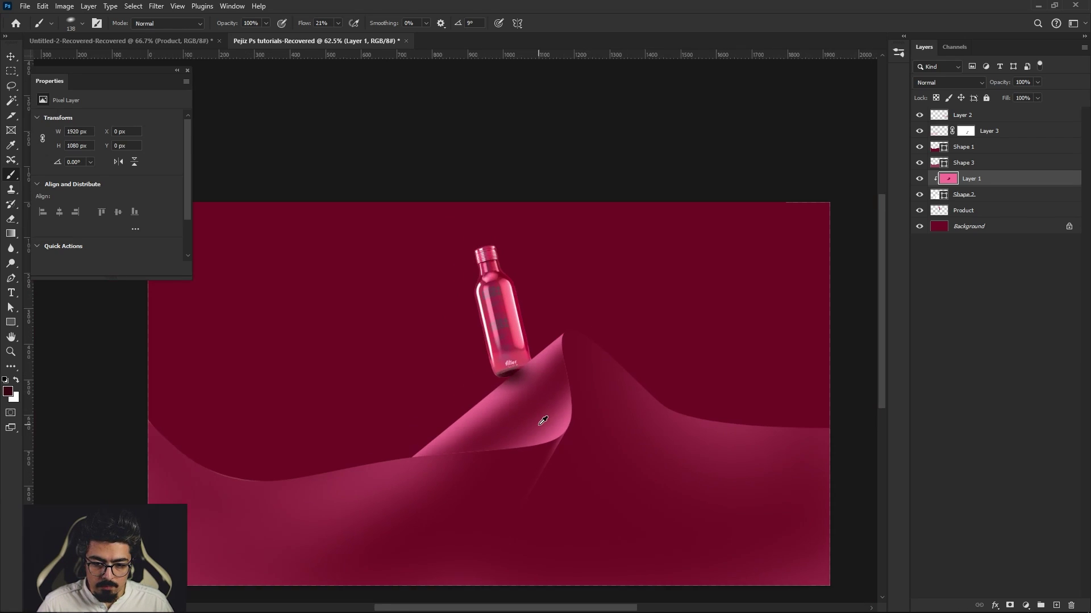
scroll(526, 413, "down", 2)
scroll(534, 410, "up", 1)
scroll(534, 410, "up", 3)
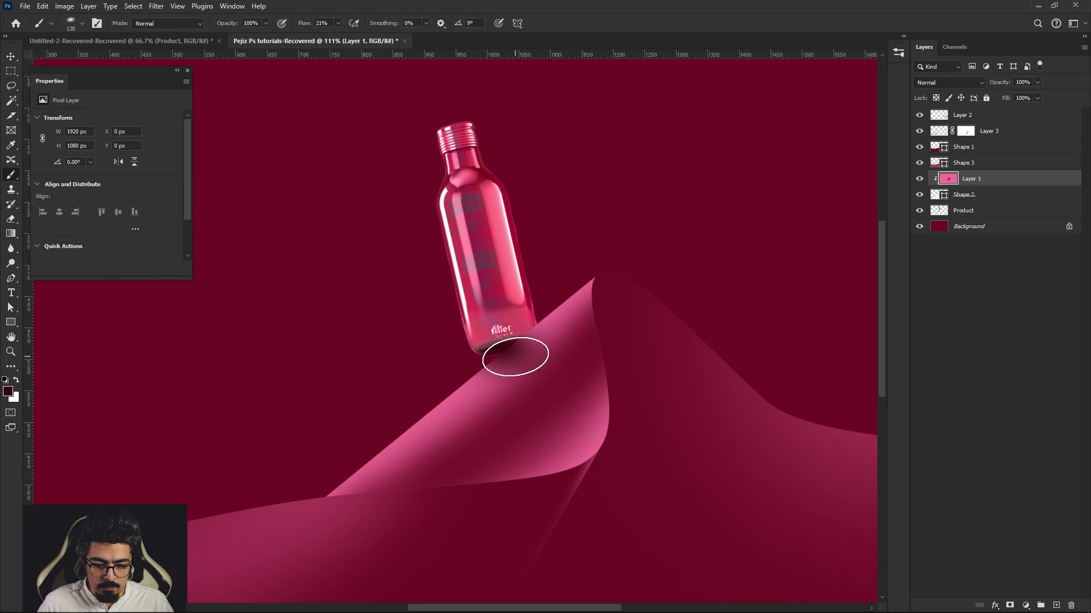
left_click_drag(509, 362, 531, 354)
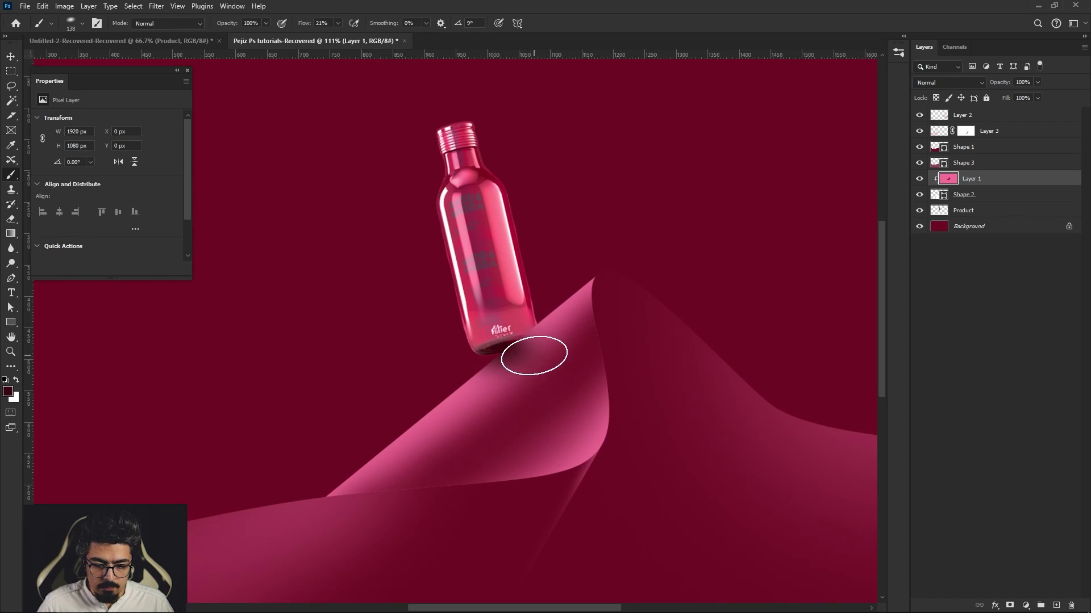
Step: Switch to the Move tool and select the Background layer
scroll(548, 409, "down", 3)
key("v")
scroll(551, 412, "down", 1)
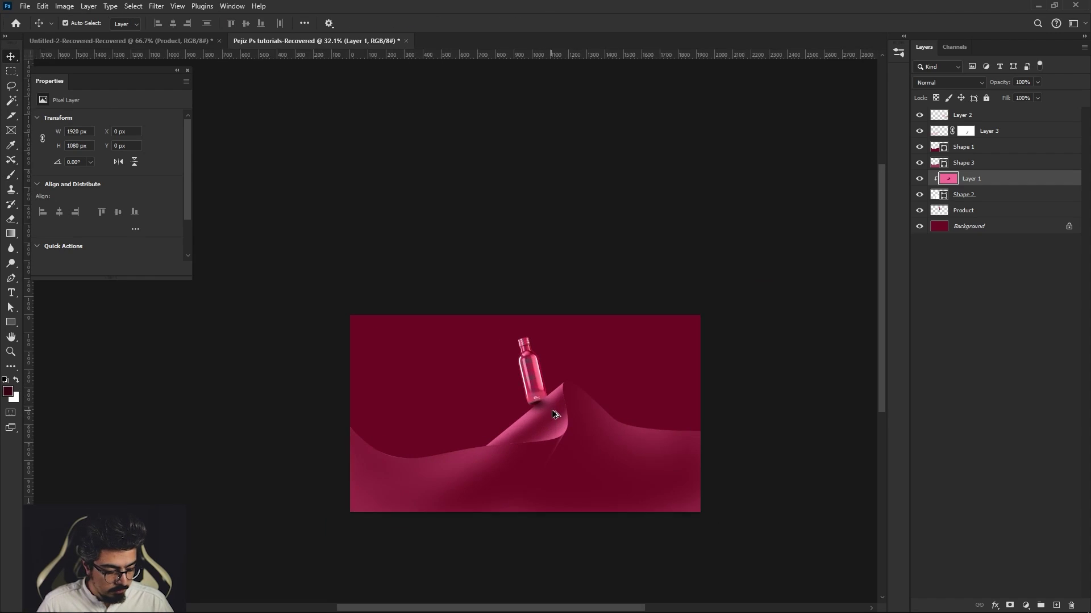
scroll(551, 412, "up", 1)
scroll(552, 413, "up", 2)
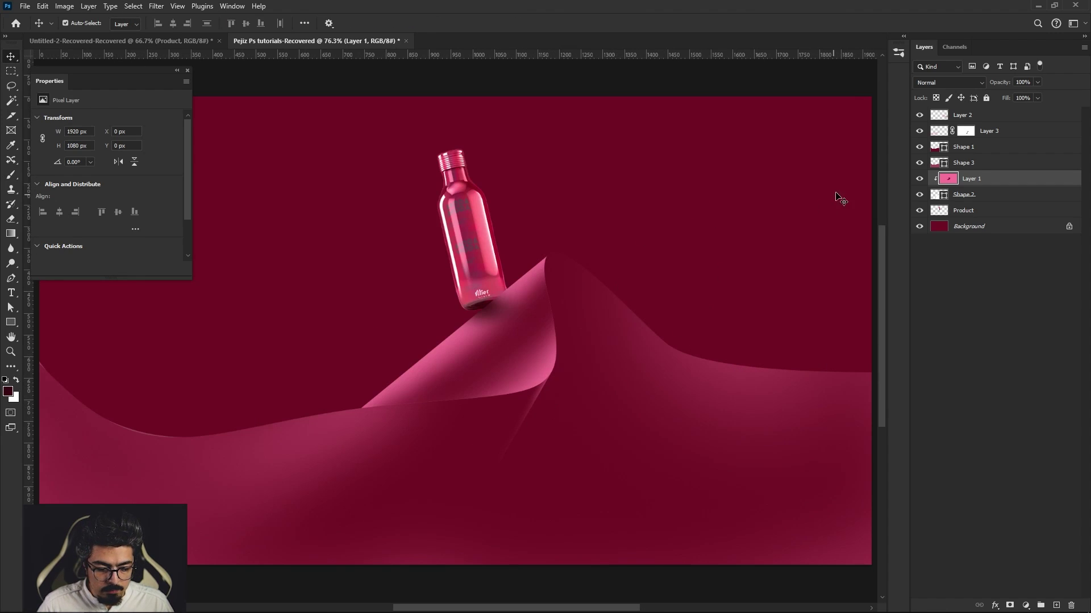
scroll(459, 336, "up", 2)
scroll(459, 336, "down", 3)
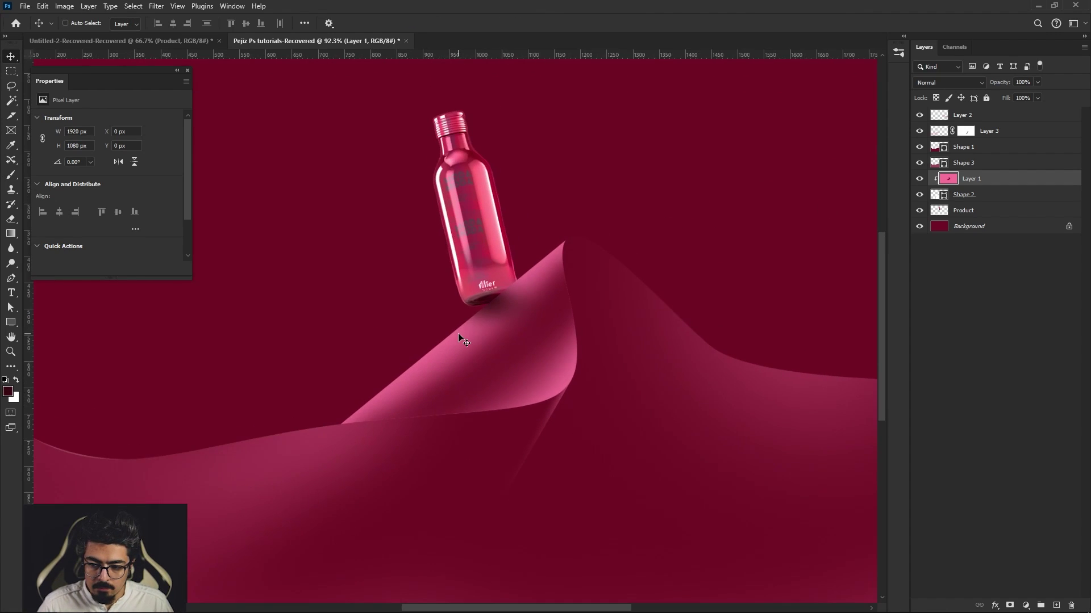
scroll(459, 336, "up", 1)
scroll(458, 336, "down", 2)
scroll(818, 284, "down", 1)
left_click(846, 273)
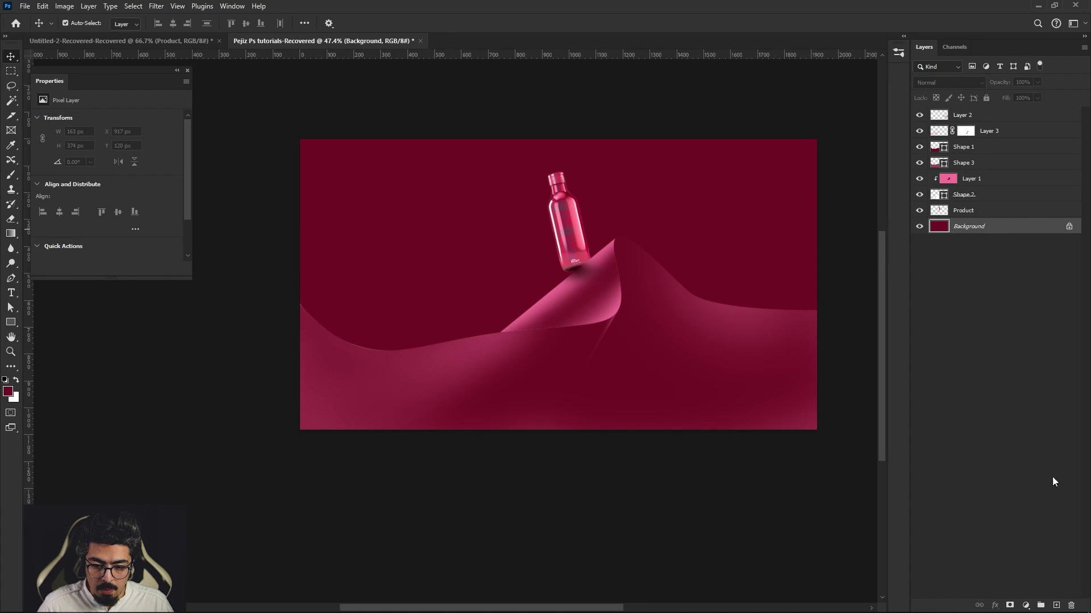
Step: Add a Radial Gradient Fill layer above the Background
left_click(1027, 605)
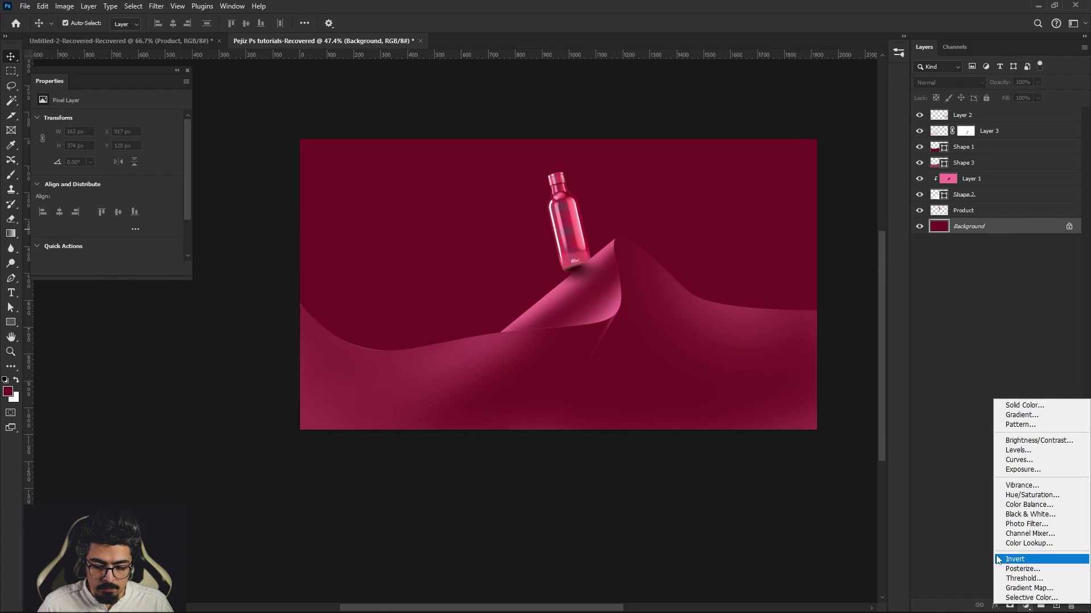
left_click(1036, 420)
left_click_drag(299, 121, 431, 113)
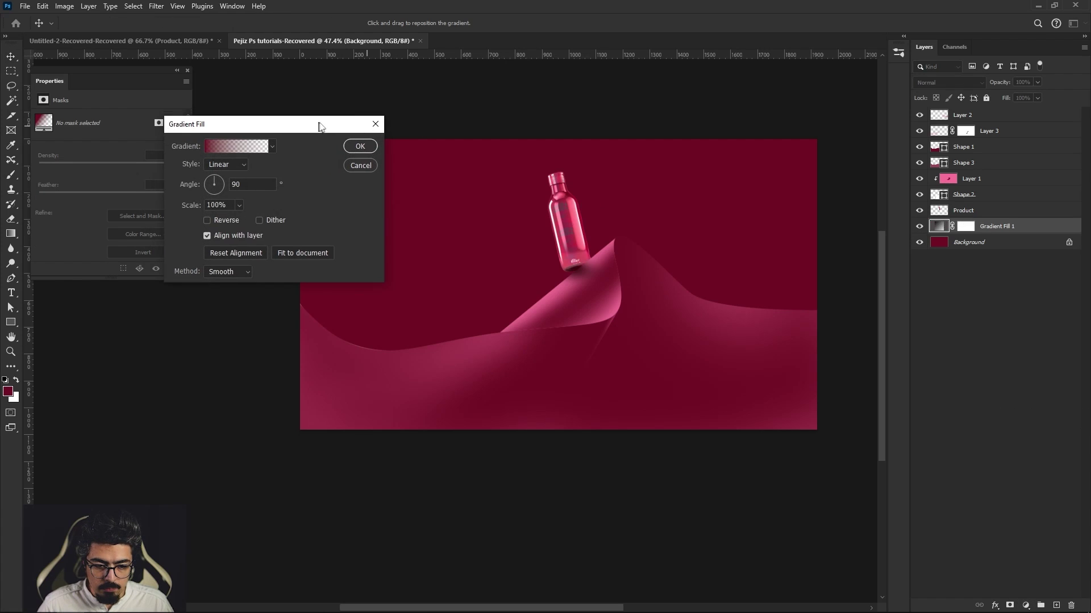
left_click(342, 151)
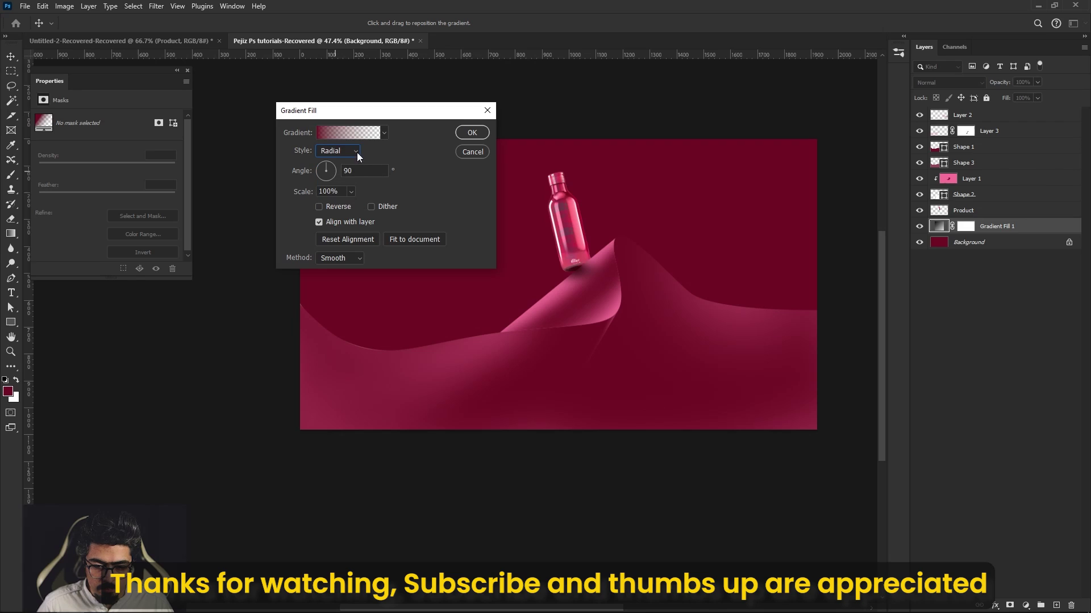
left_click(340, 134)
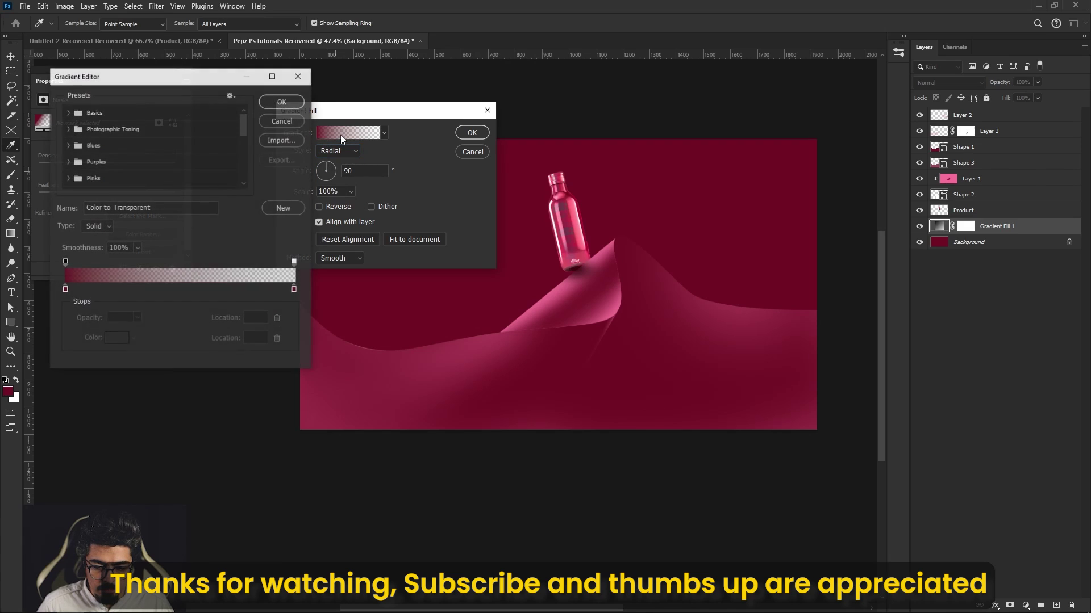
left_click_drag(223, 78, 329, 72)
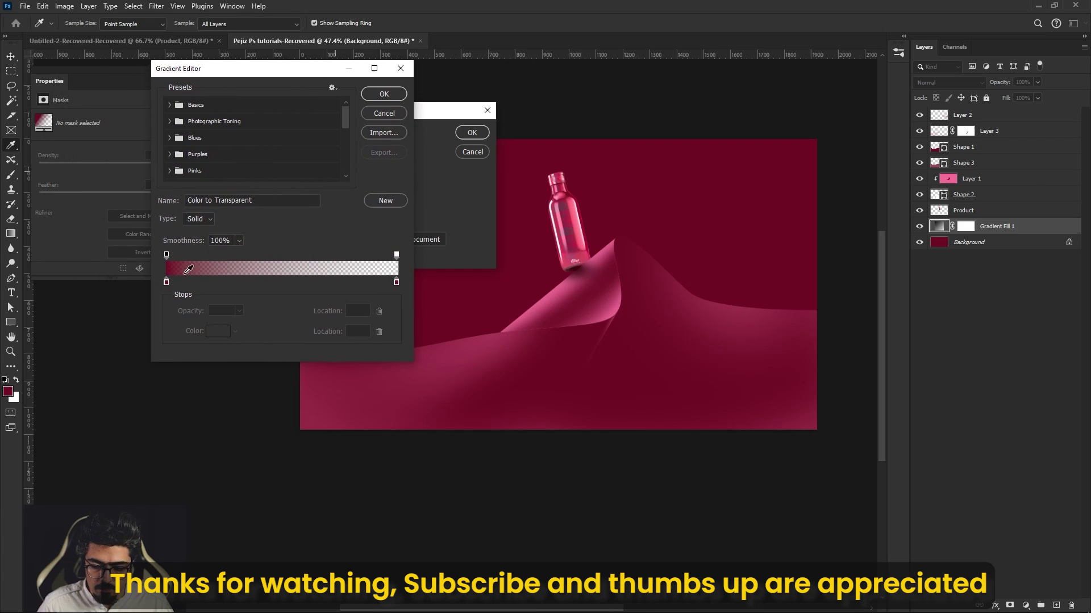
Step: Set the gradient's left stop to pink e71f48 and scale 120%, and centre the glow behind the bottle
left_click(166, 282)
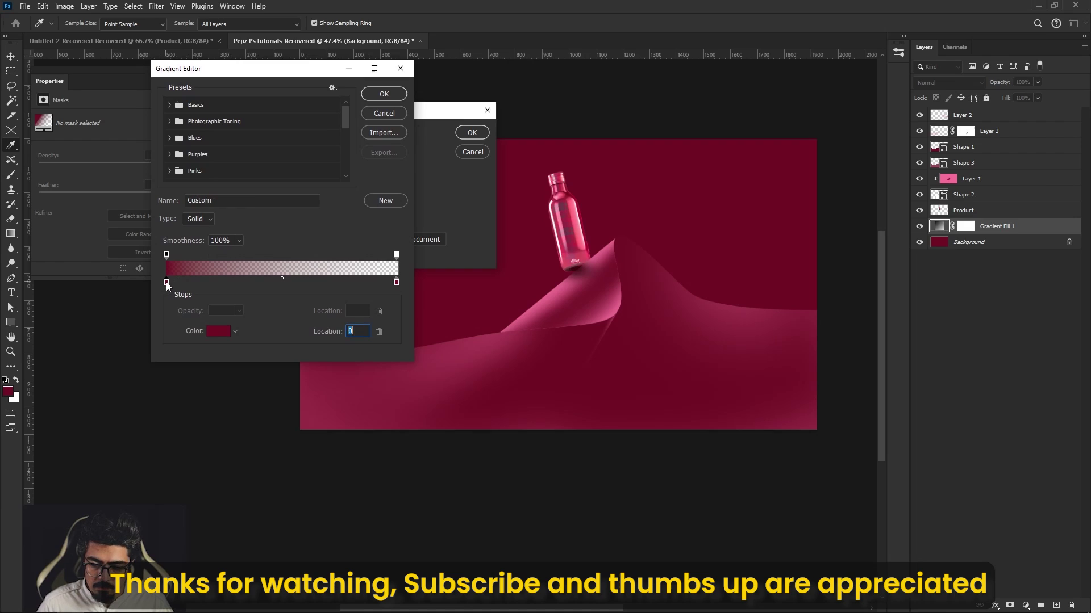
left_click(208, 335)
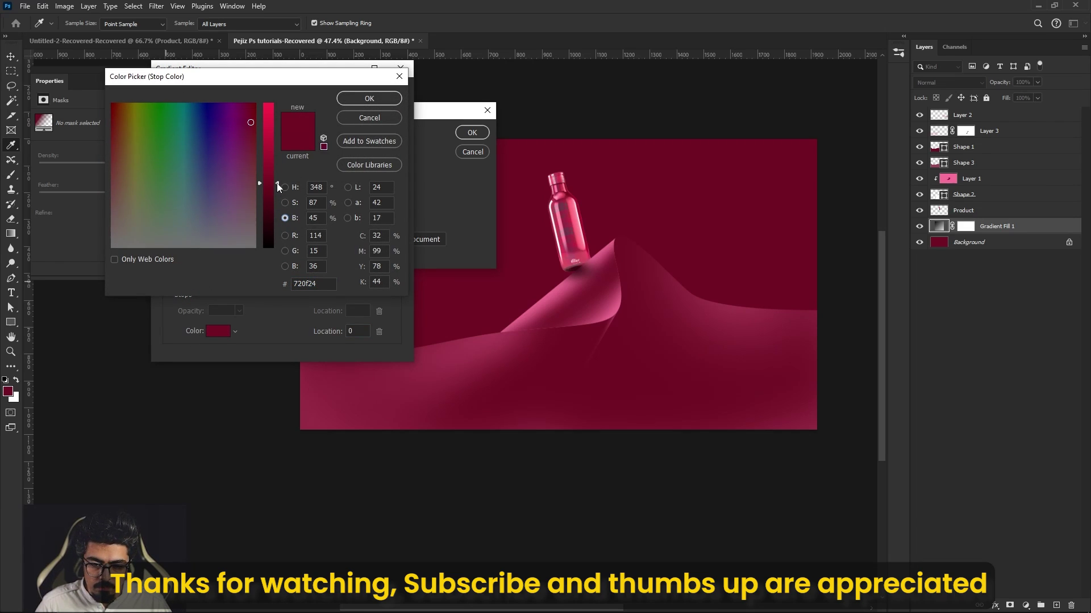
left_click_drag(277, 183, 278, 117)
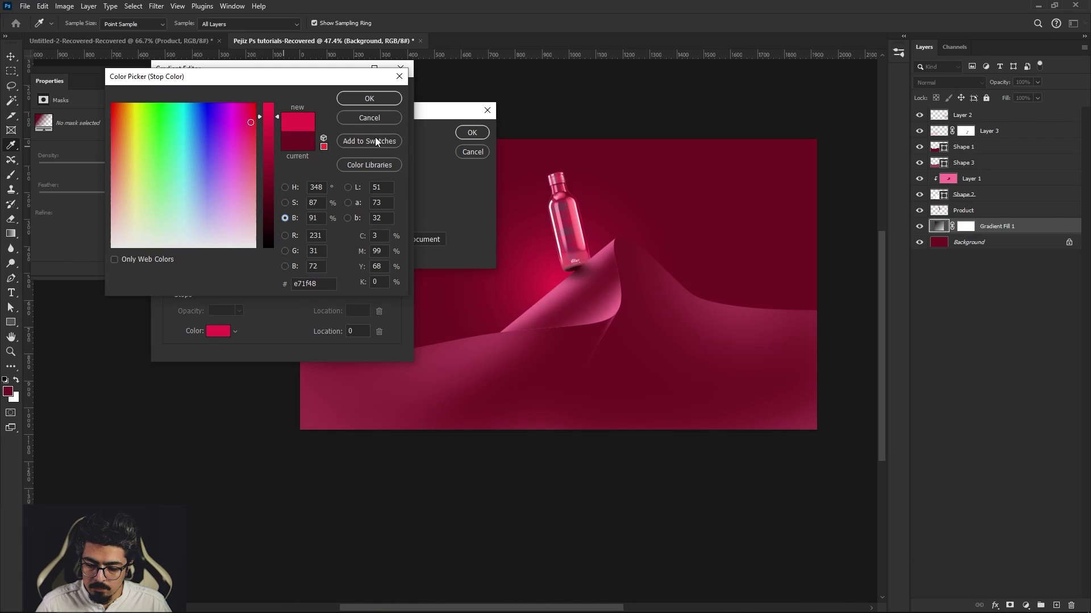
left_click(368, 99)
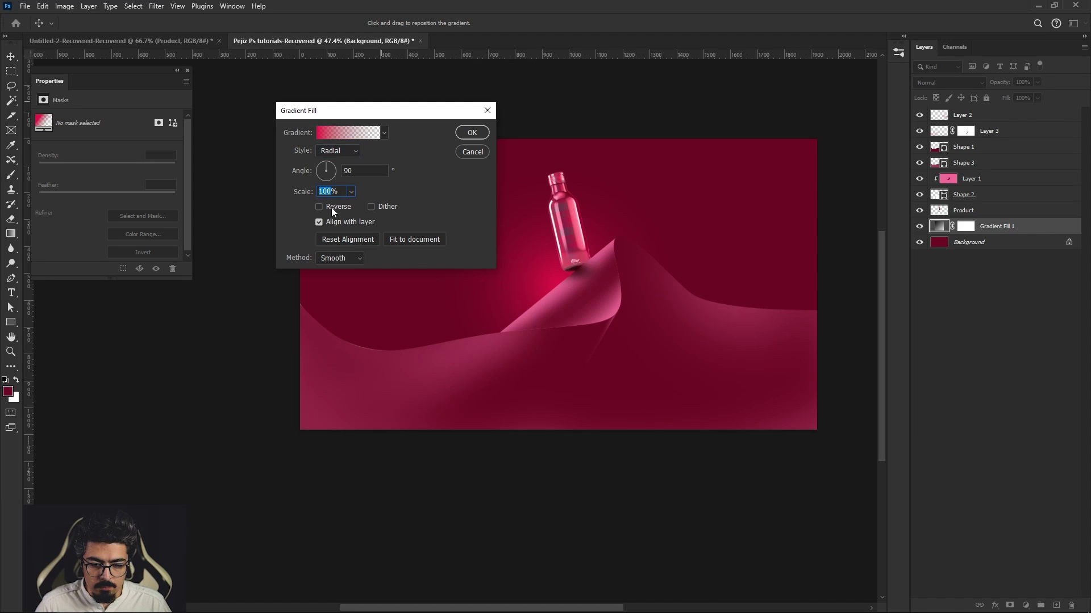
type("120")
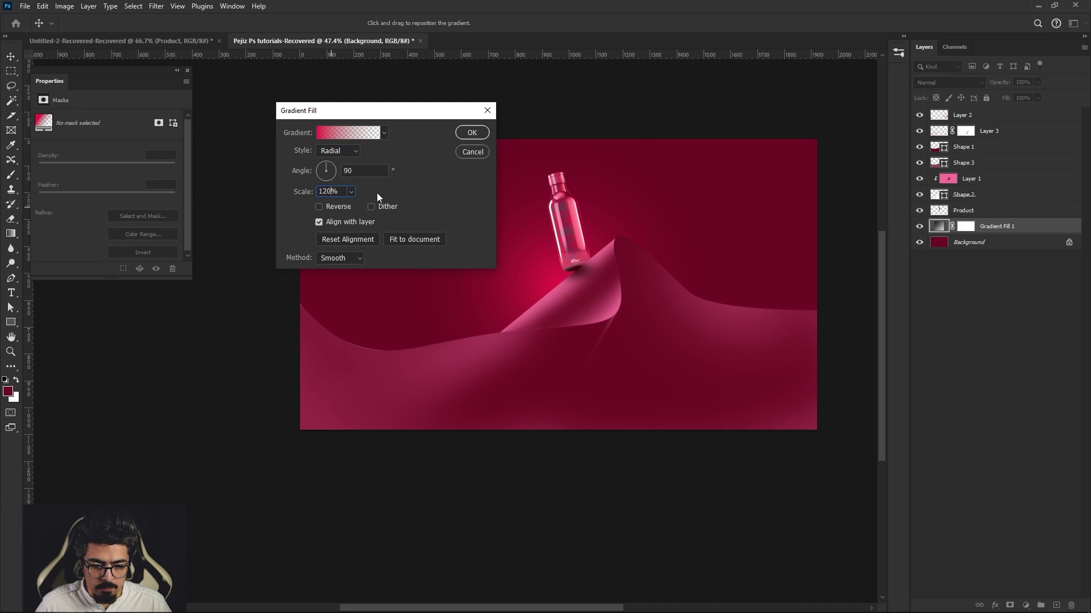
left_click_drag(435, 121, 357, 118)
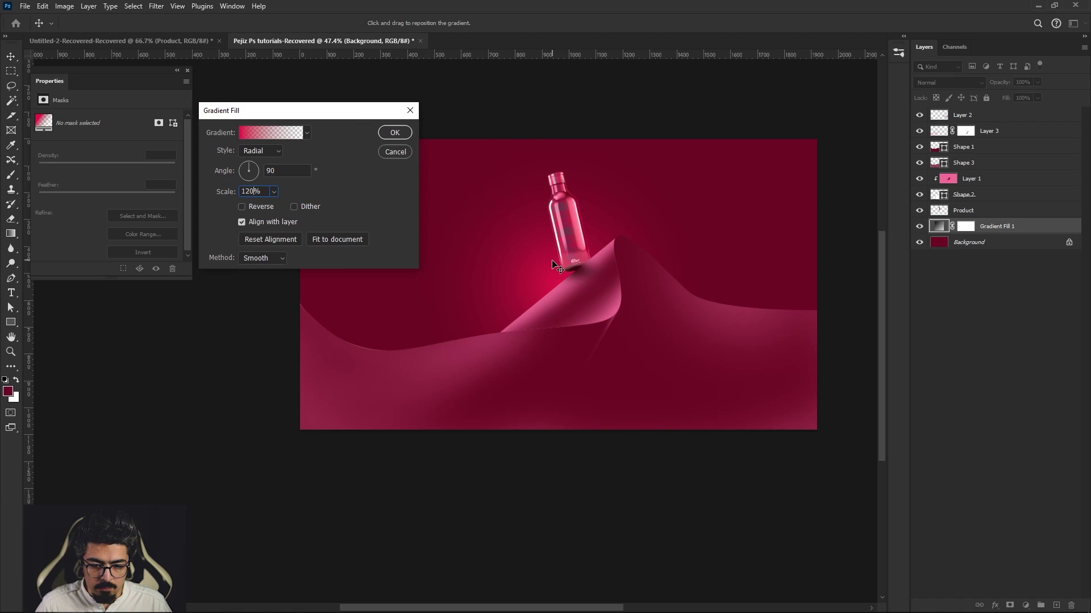
left_click_drag(556, 277, 545, 221)
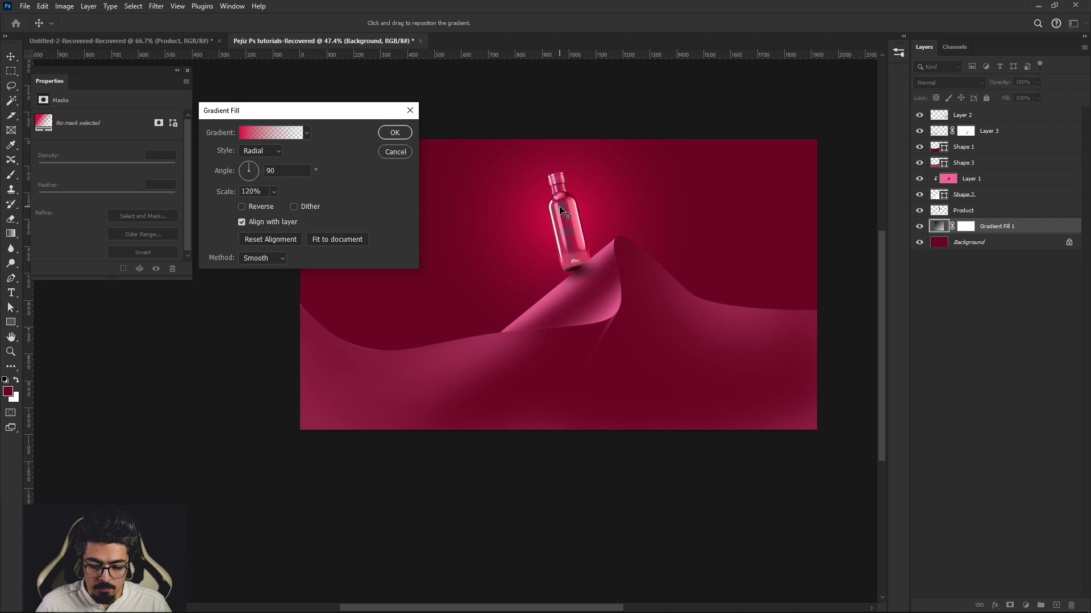
left_click_drag(561, 210, 562, 216)
Step: Confirm the radial pink glow and bring the whole composition into view
left_click(394, 133)
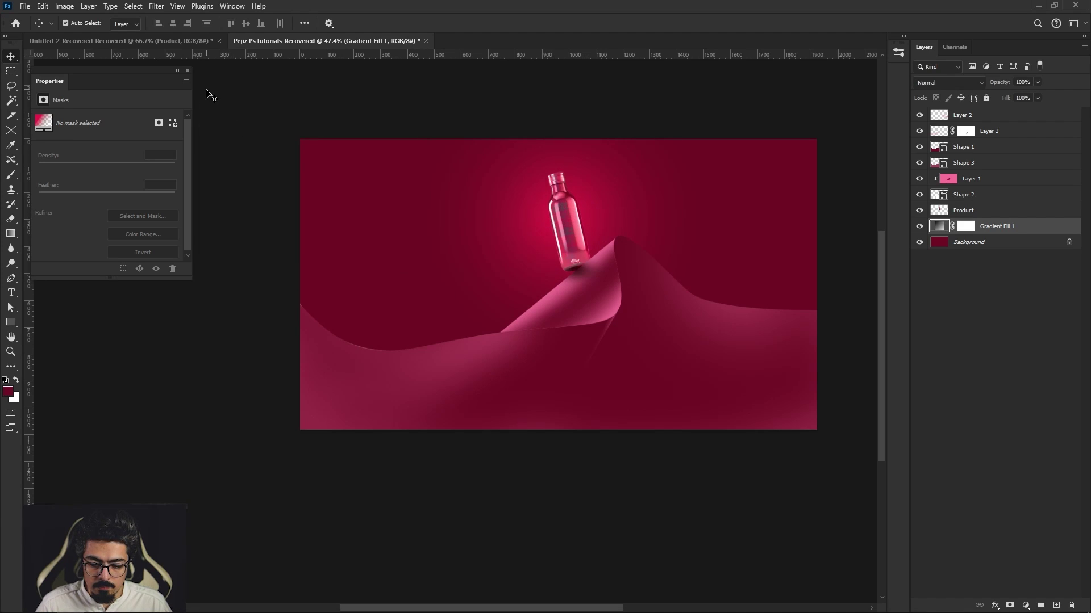
scroll(323, 183, "down", 2)
left_click_drag(518, 198, 538, 227)
scroll(538, 227, "up", 2)
Step: Stamp all visible layers above Layer 2 into a merged layer named 'final'
left_click(1006, 116)
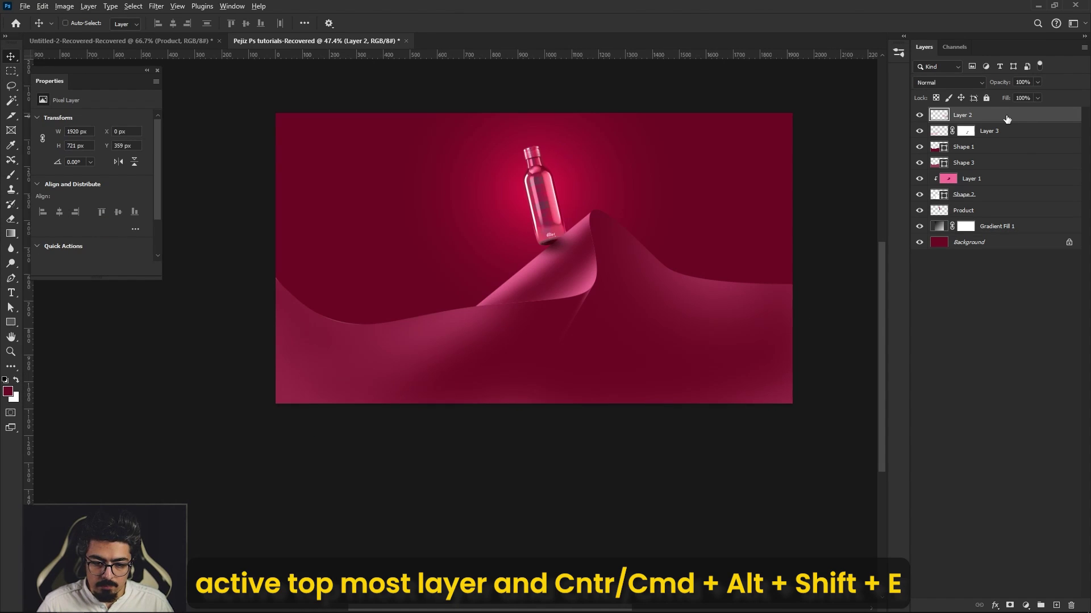
key("ctrl+alt+shift+e")
type("final")
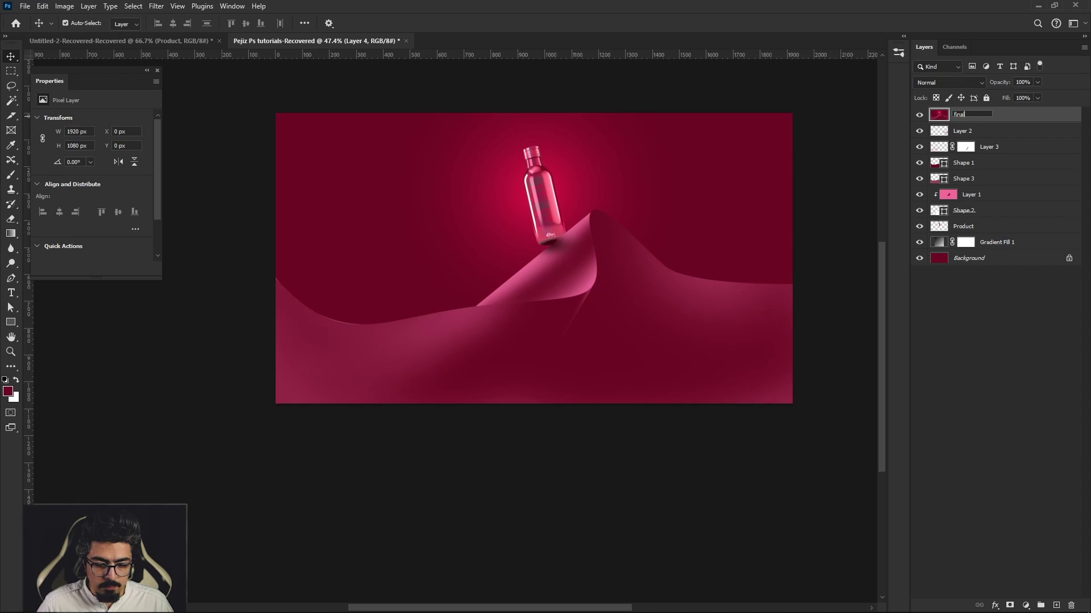
key("Return")
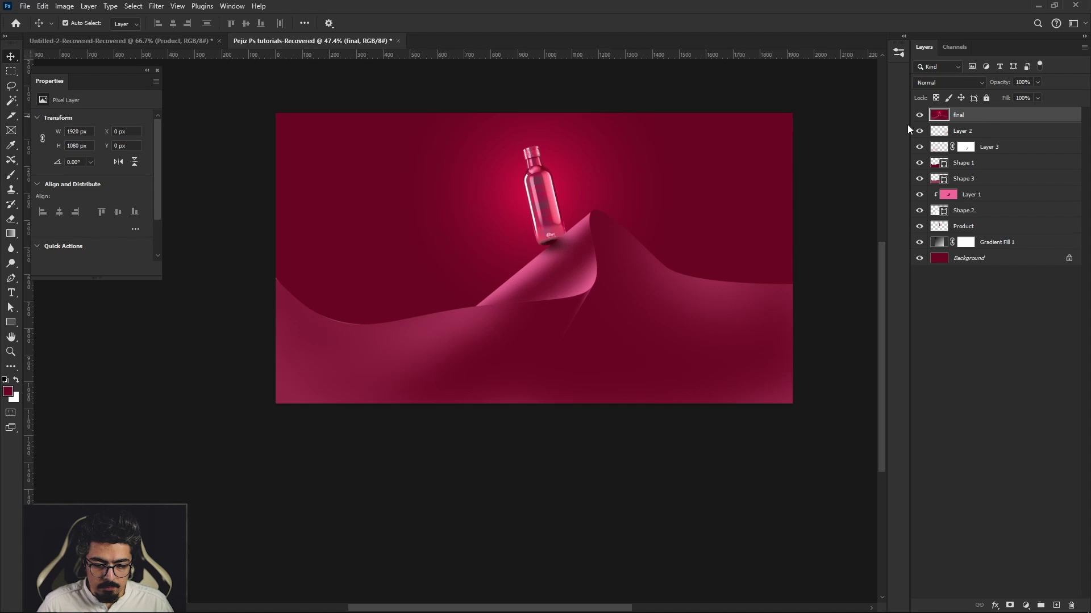